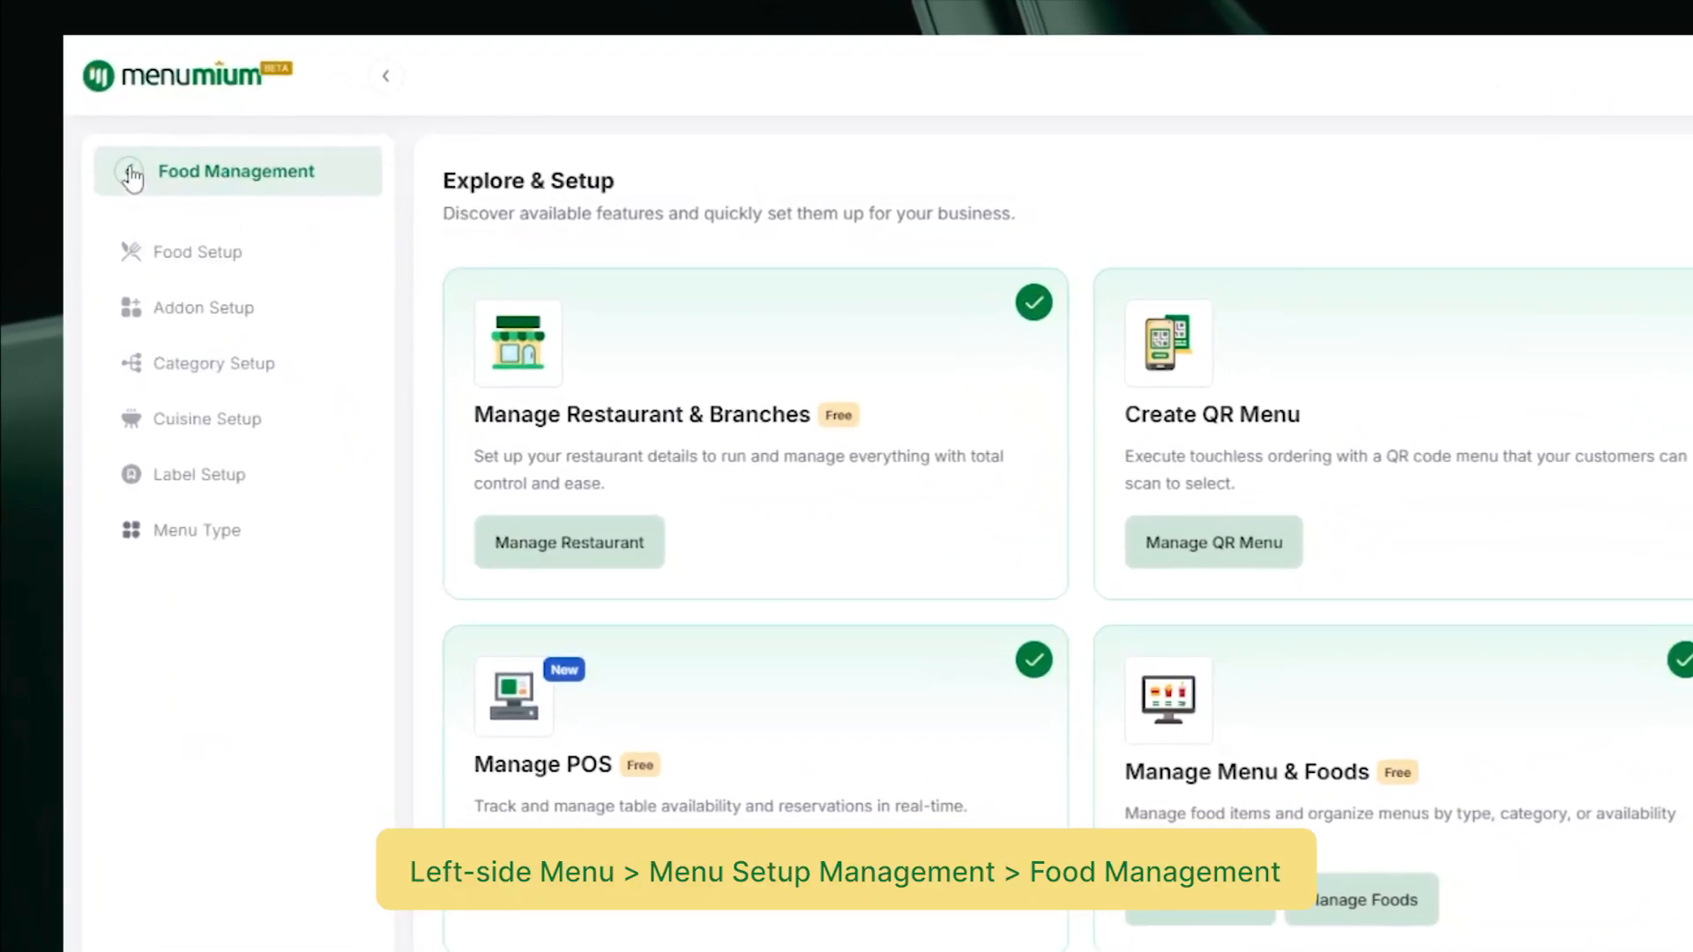
Step: Return to Menumium's main navigation menu
click(132, 176)
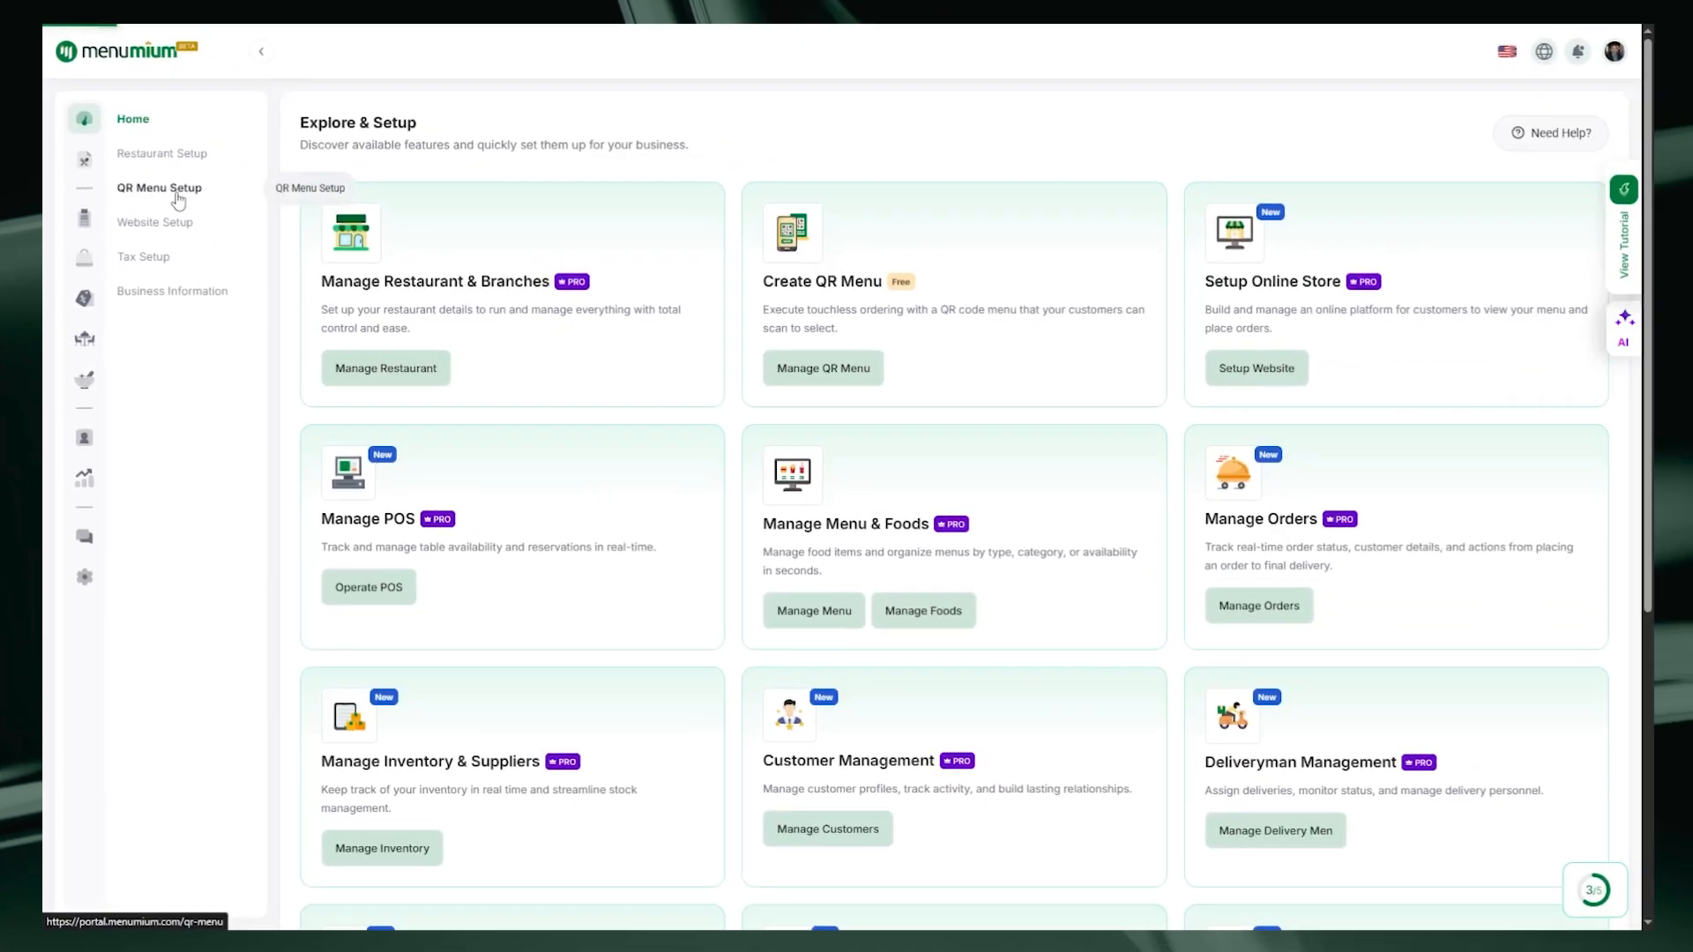
Step: Open the QR Menu Setup page showing the QR code layout choices
click(273, 291)
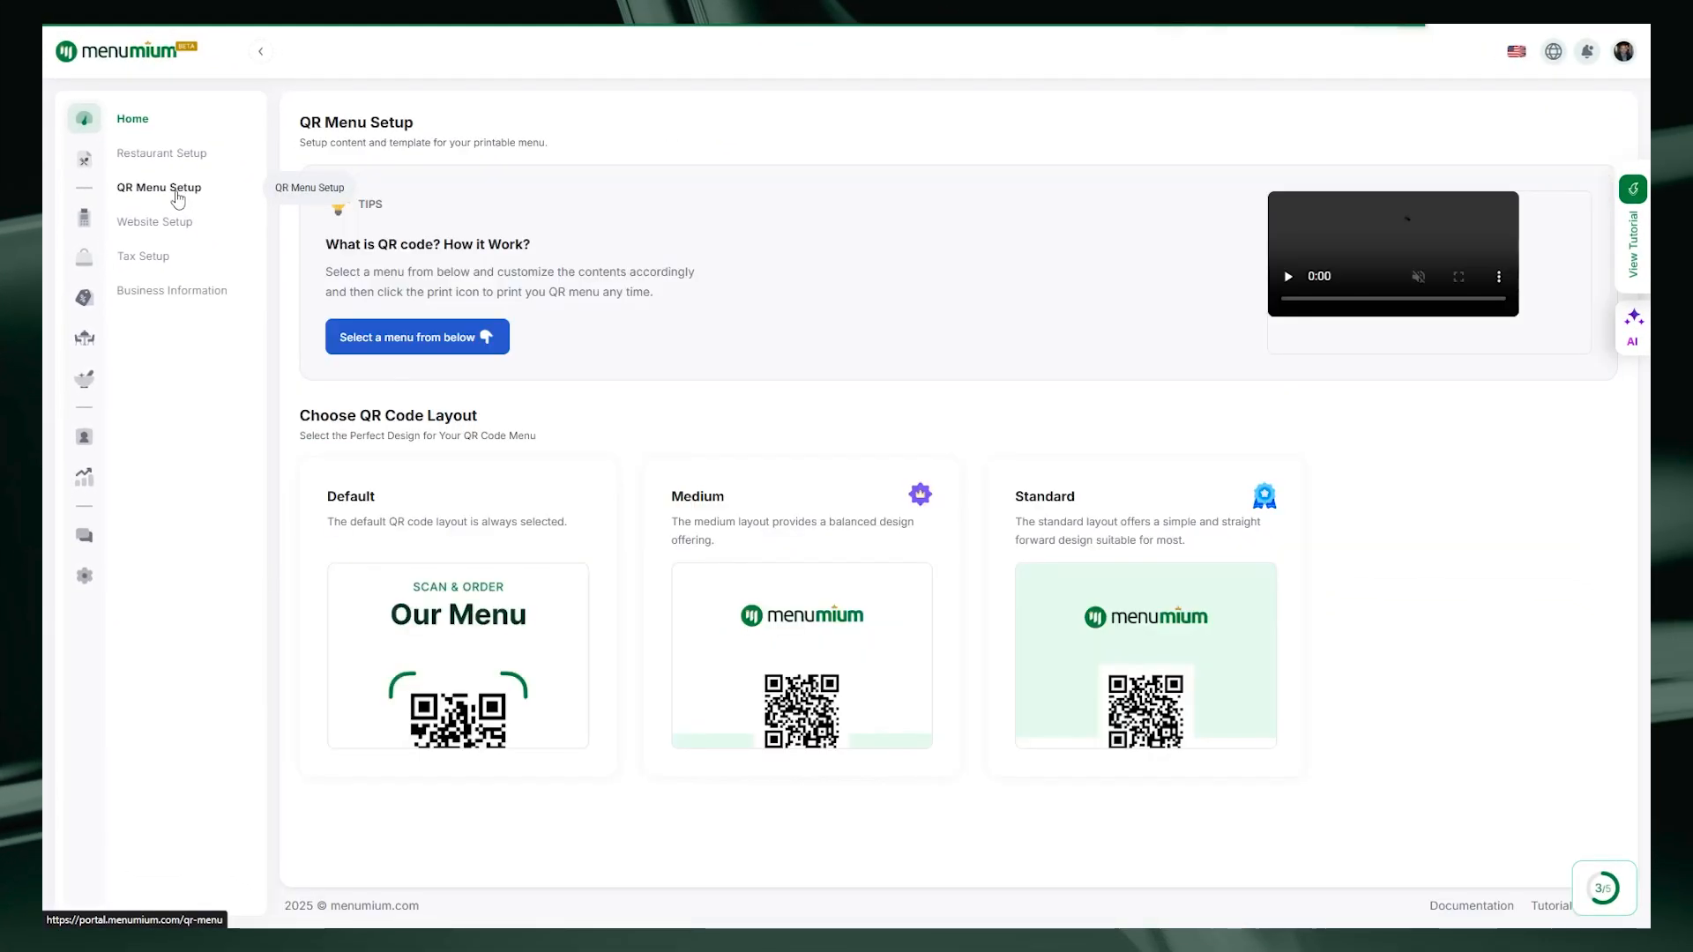
triple_click(512, 126)
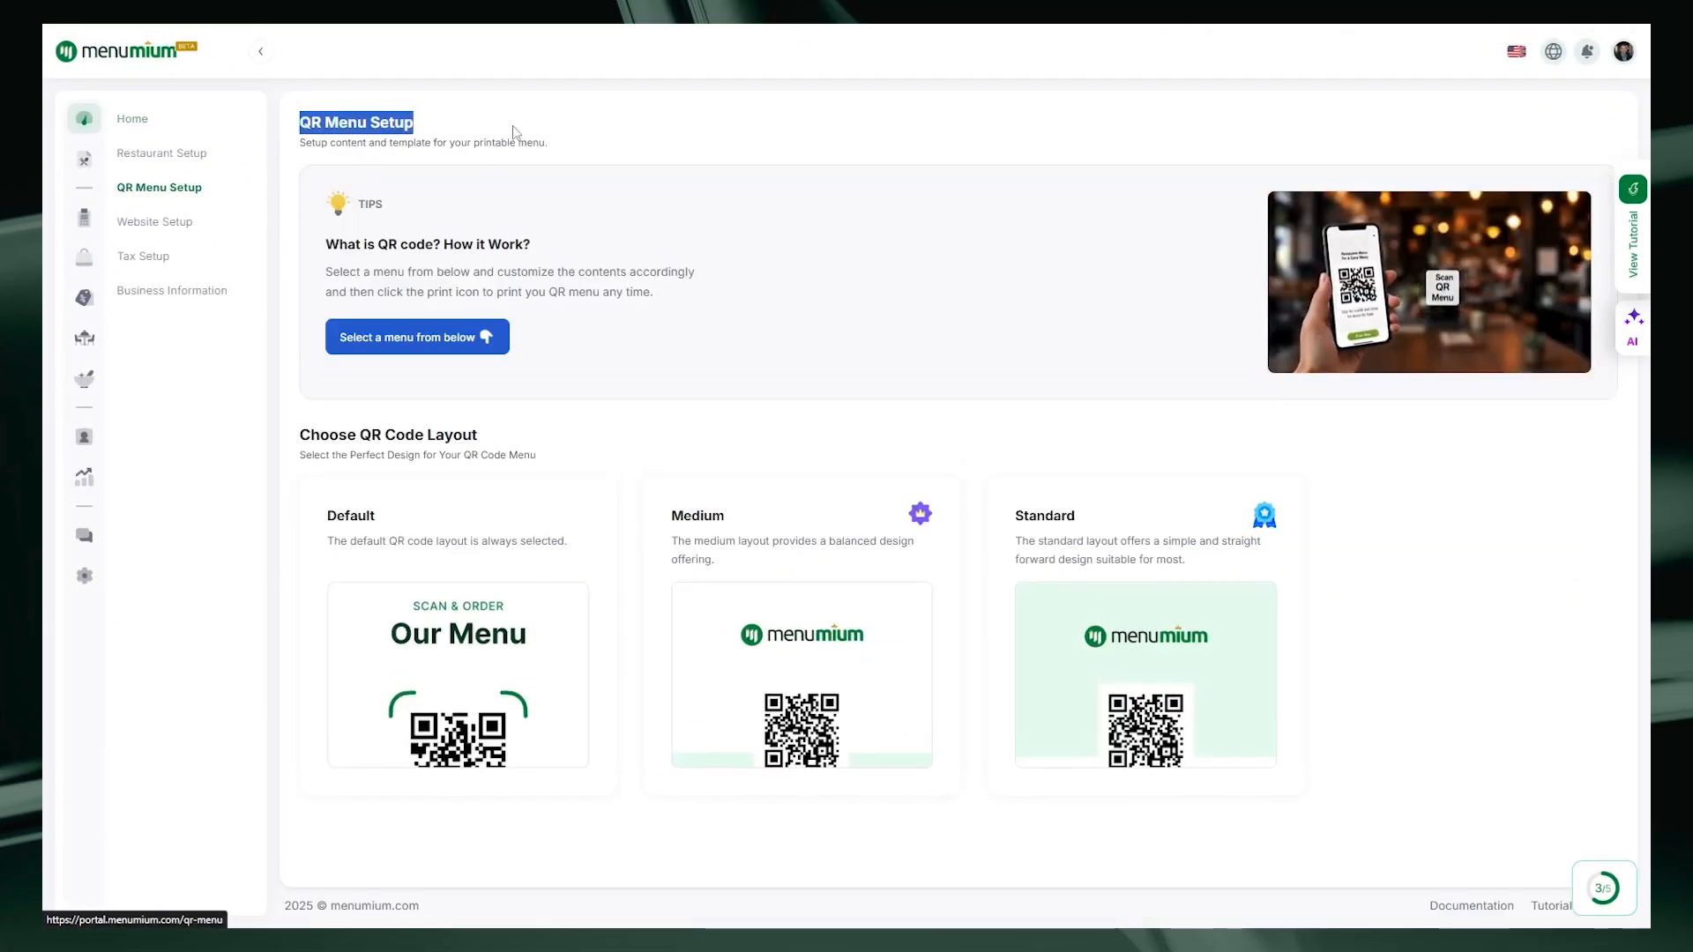
click(530, 172)
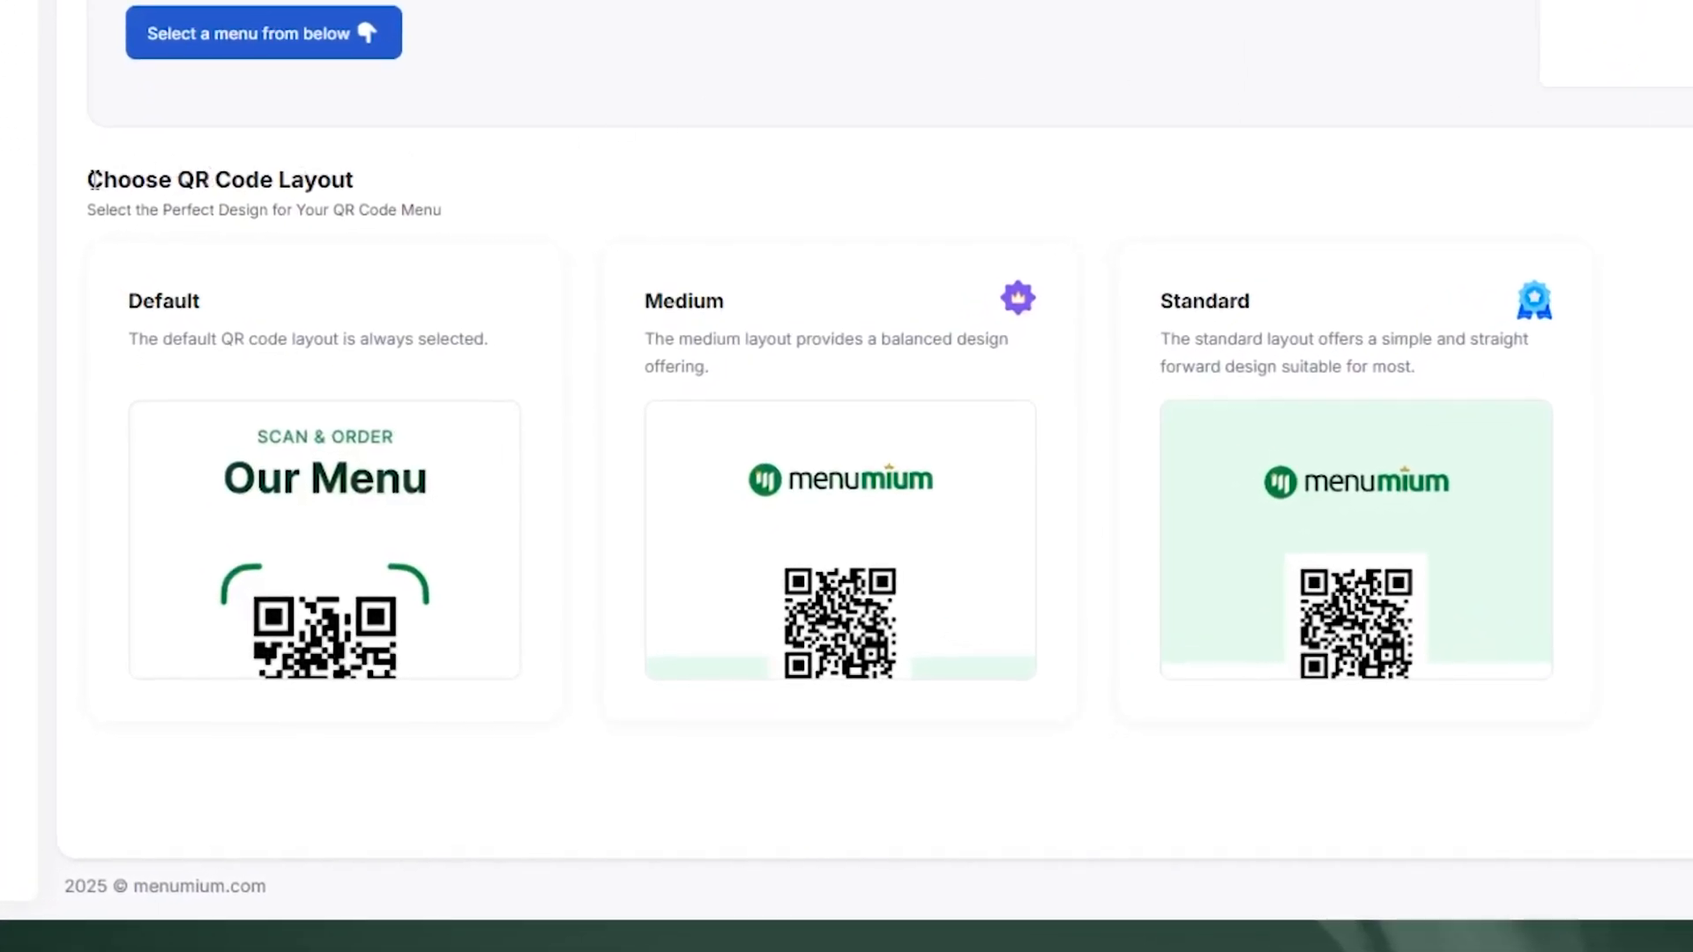
drag(88, 179, 393, 189)
click(396, 190)
Step: Pick the Standard layout for the QR menu card
mouse_move(158, 319)
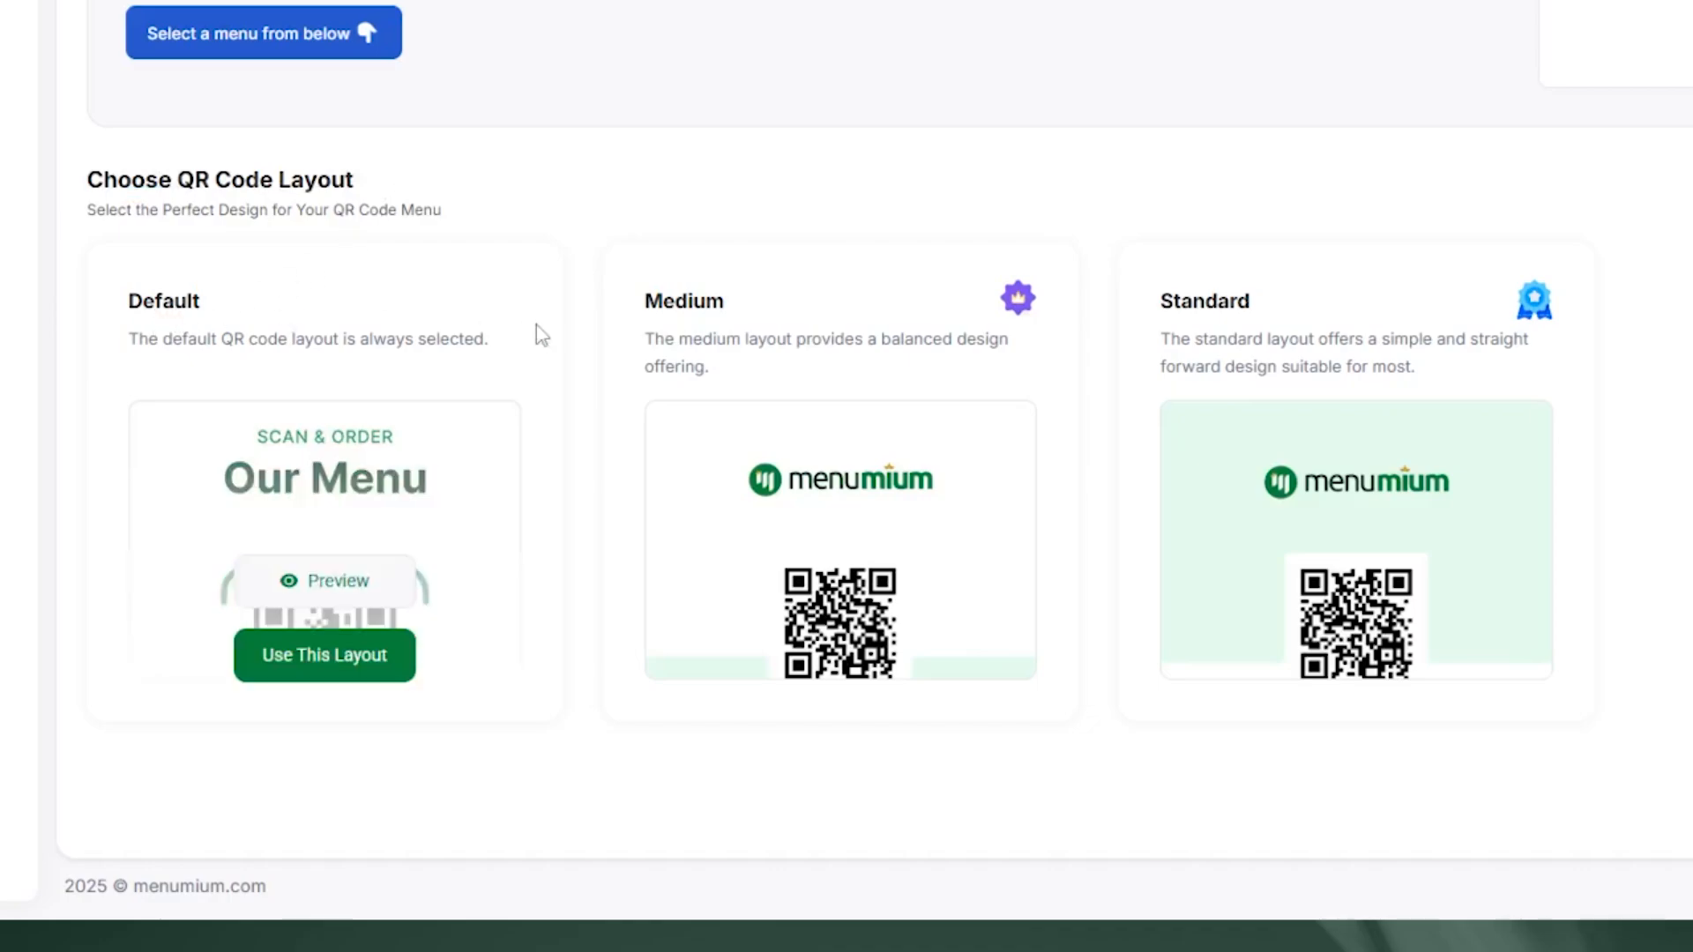
mouse_move(1257, 316)
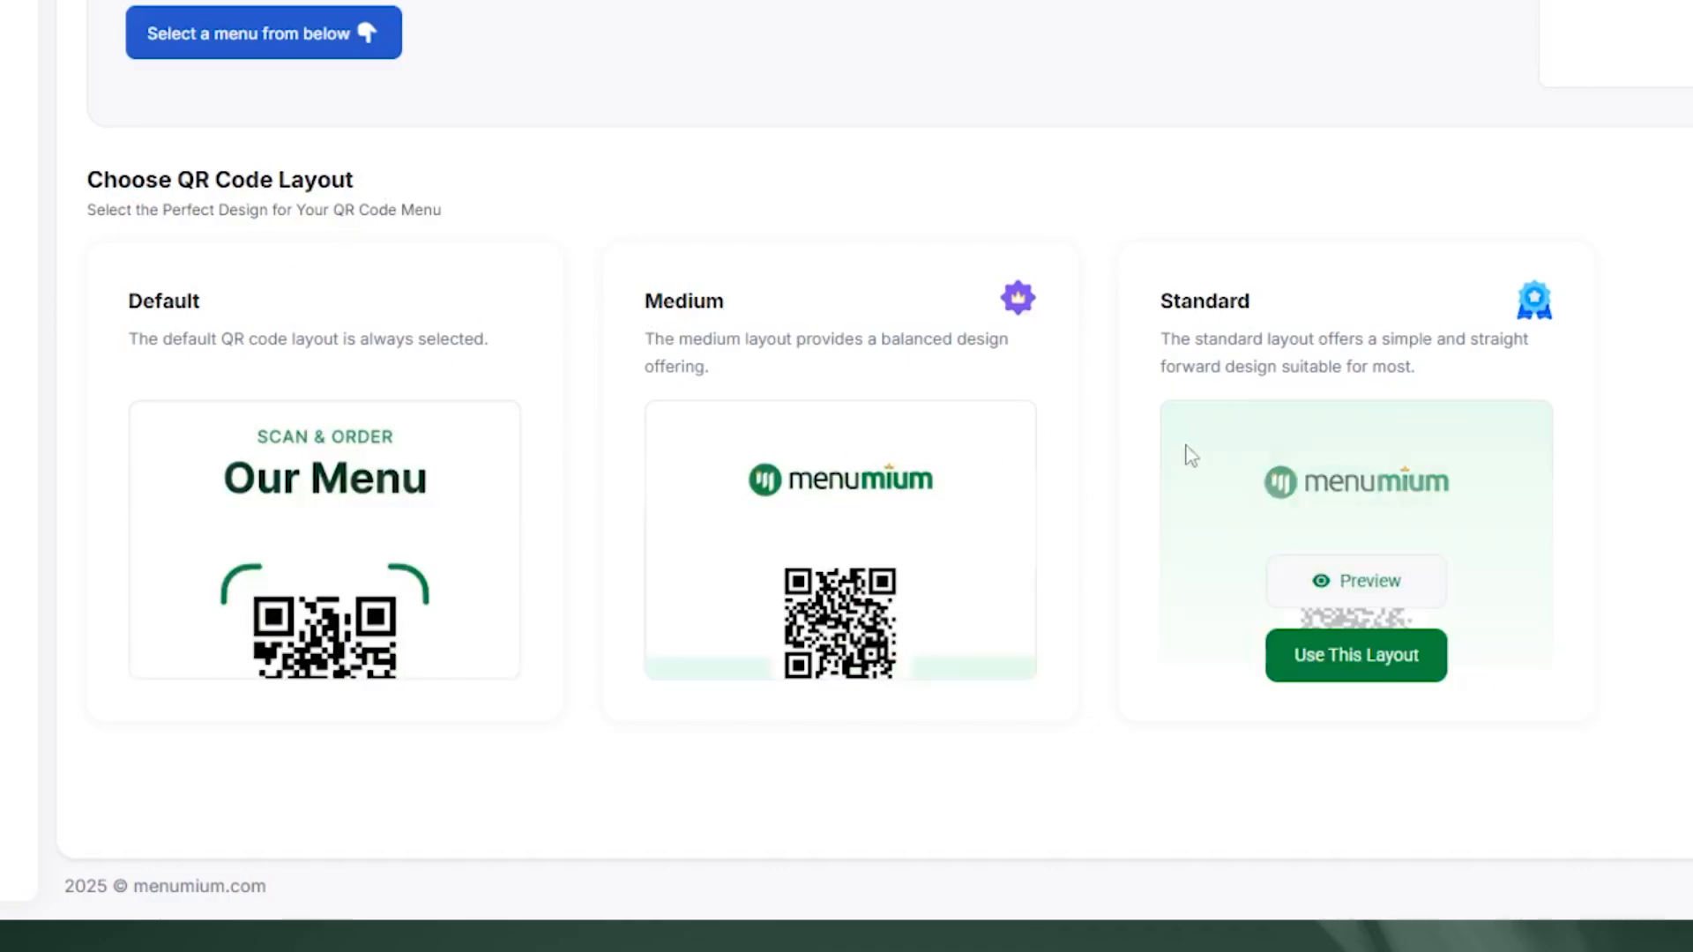
mouse_move(1330, 605)
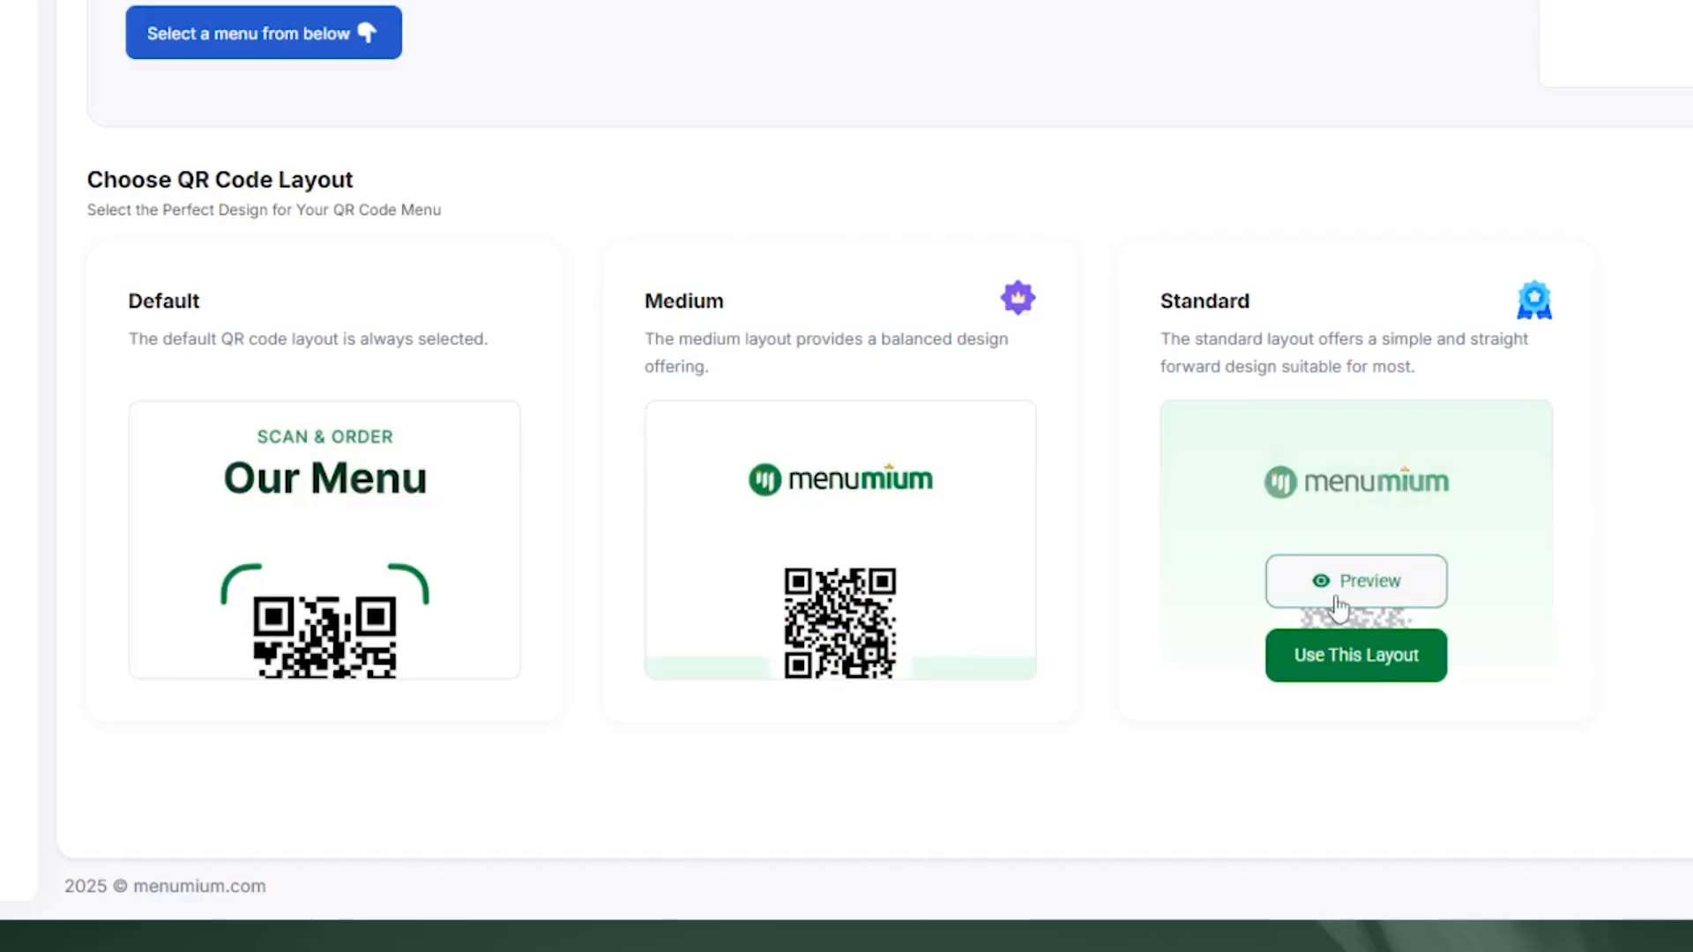
click(1320, 679)
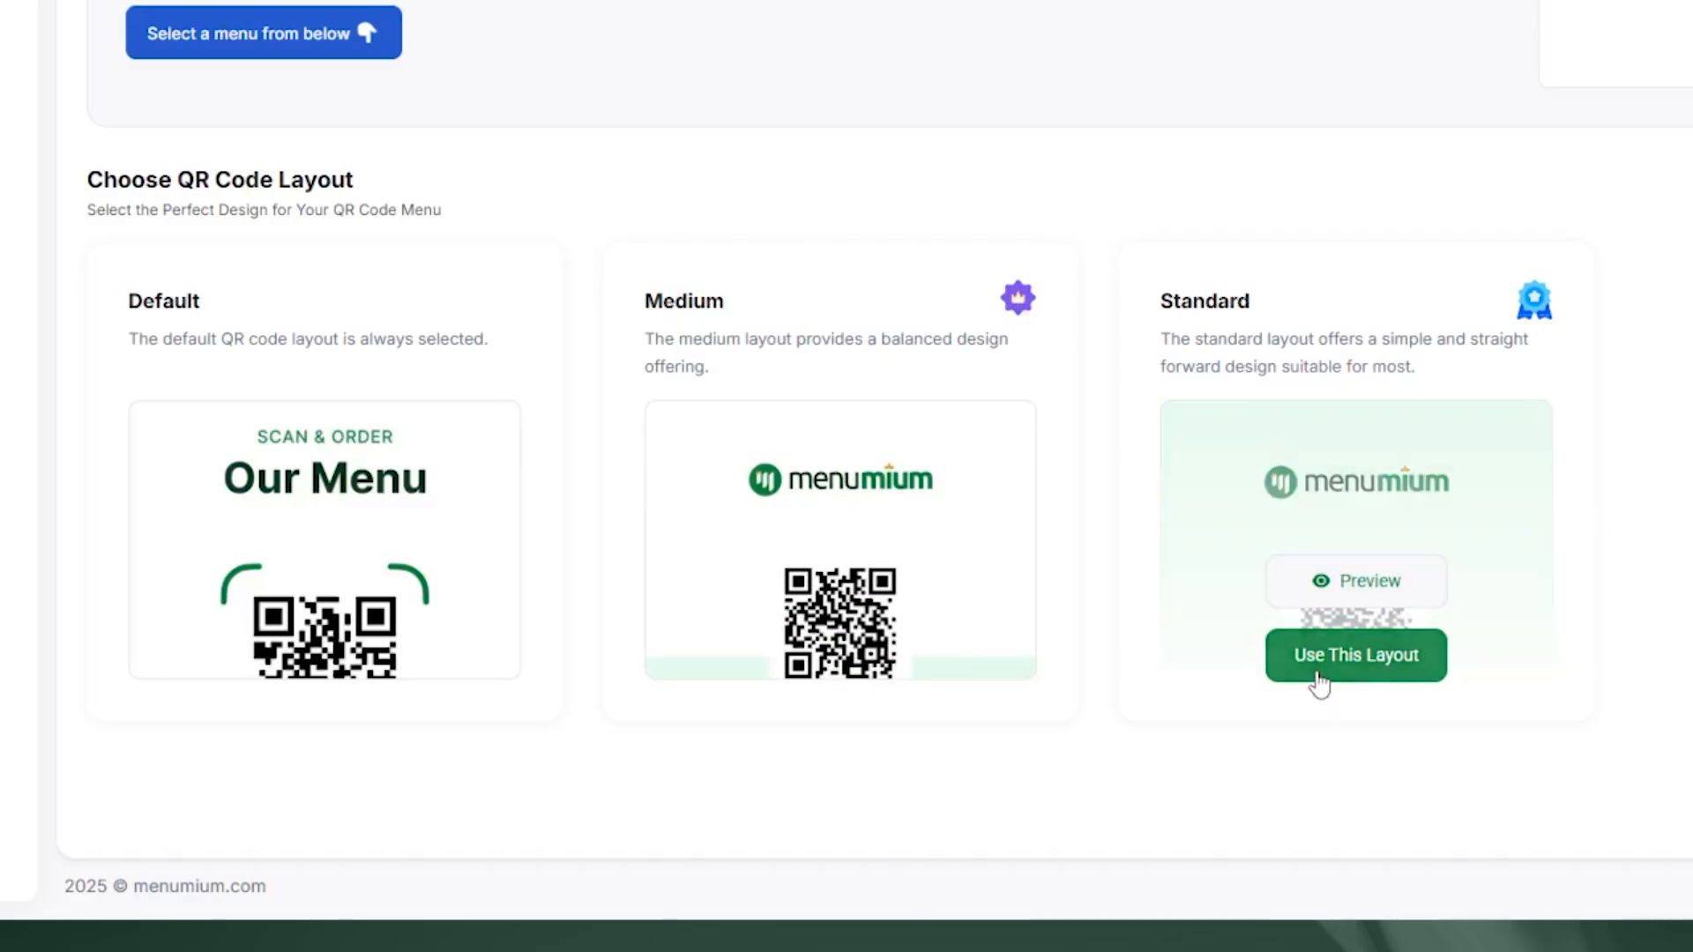
Step: Open the Standard layout for editing and review its Front Layout settings beside the preview
click(1356, 682)
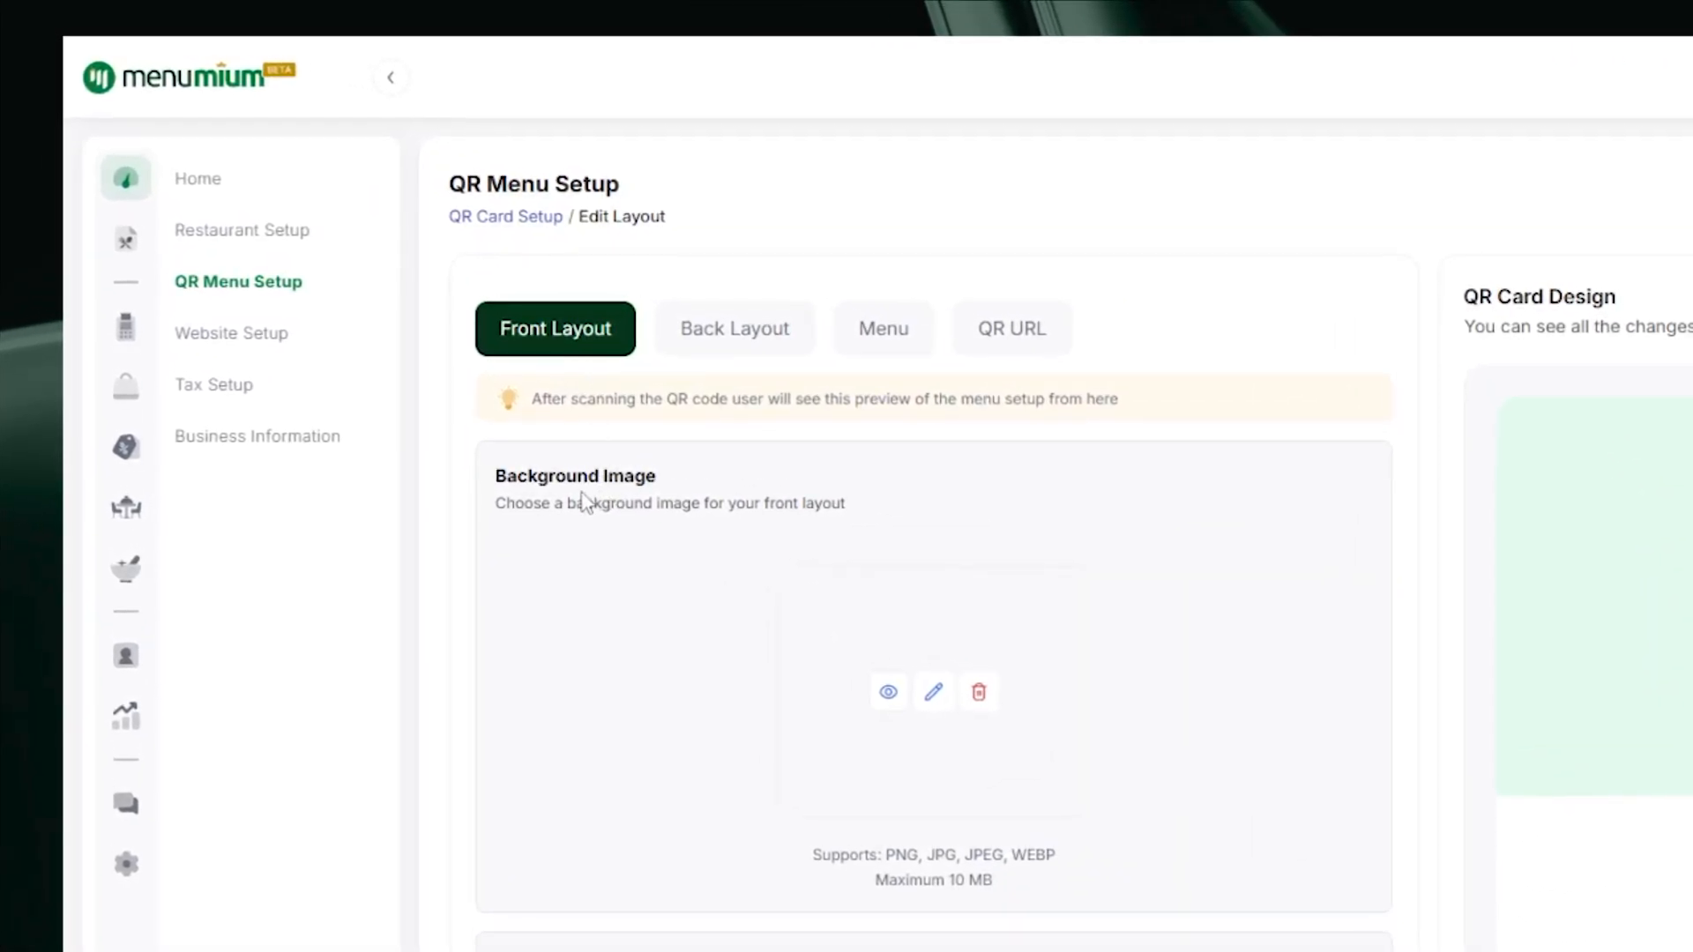
scroll(1205, 892, down, 1)
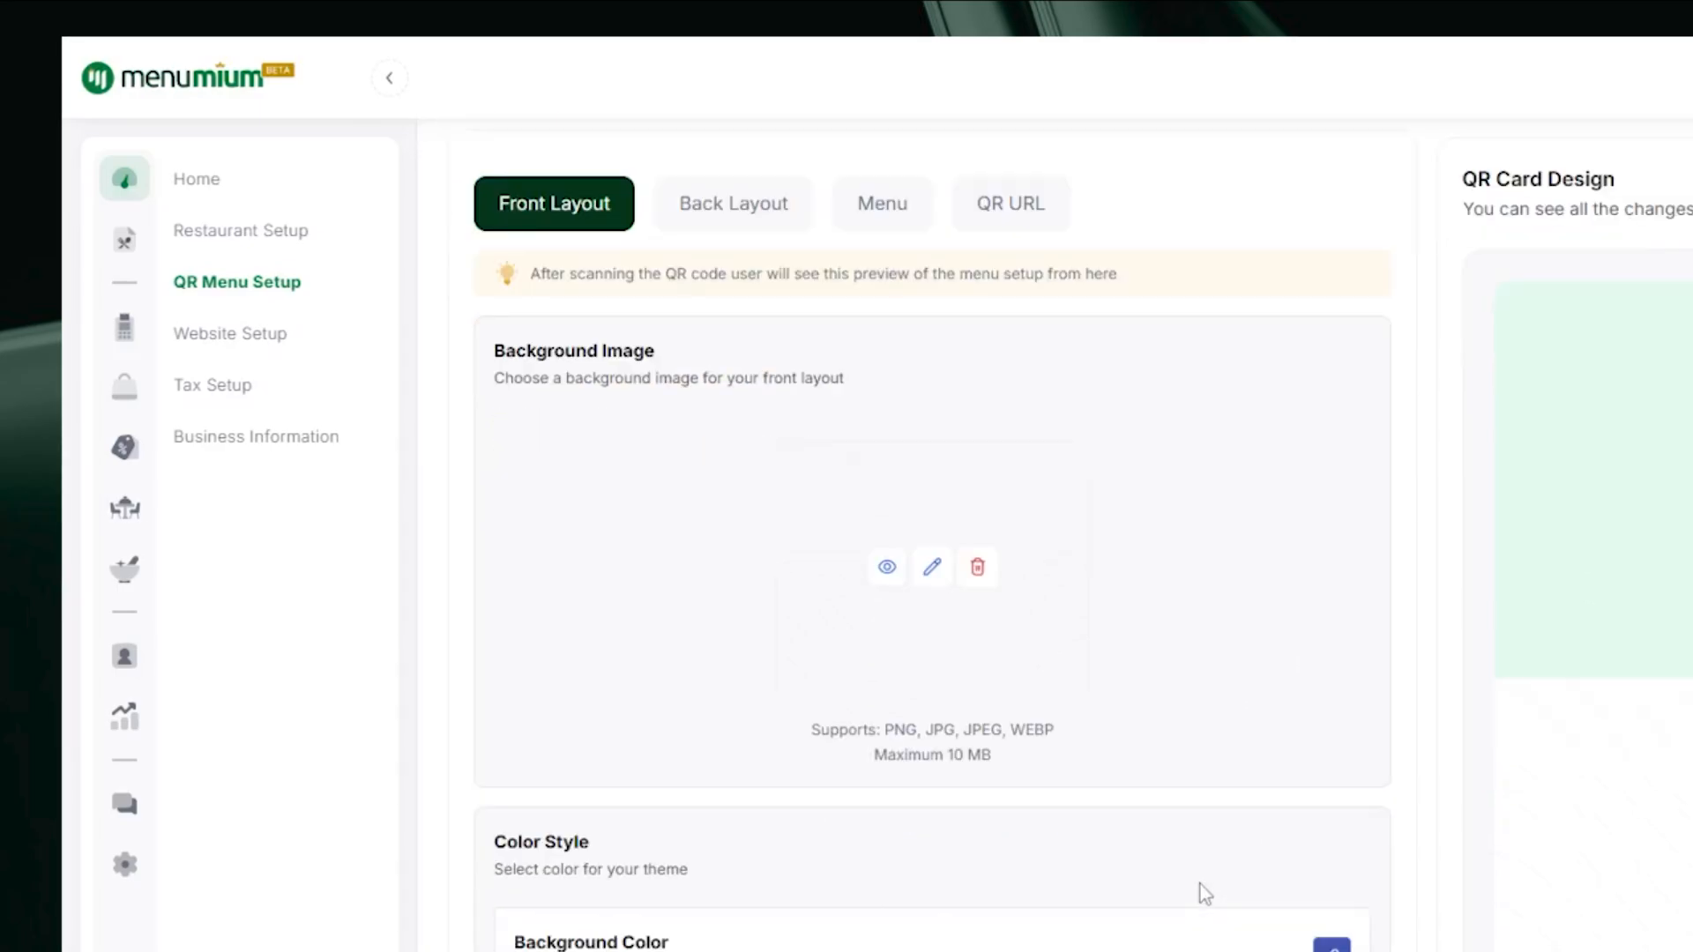
scroll(1200, 885, down, 3)
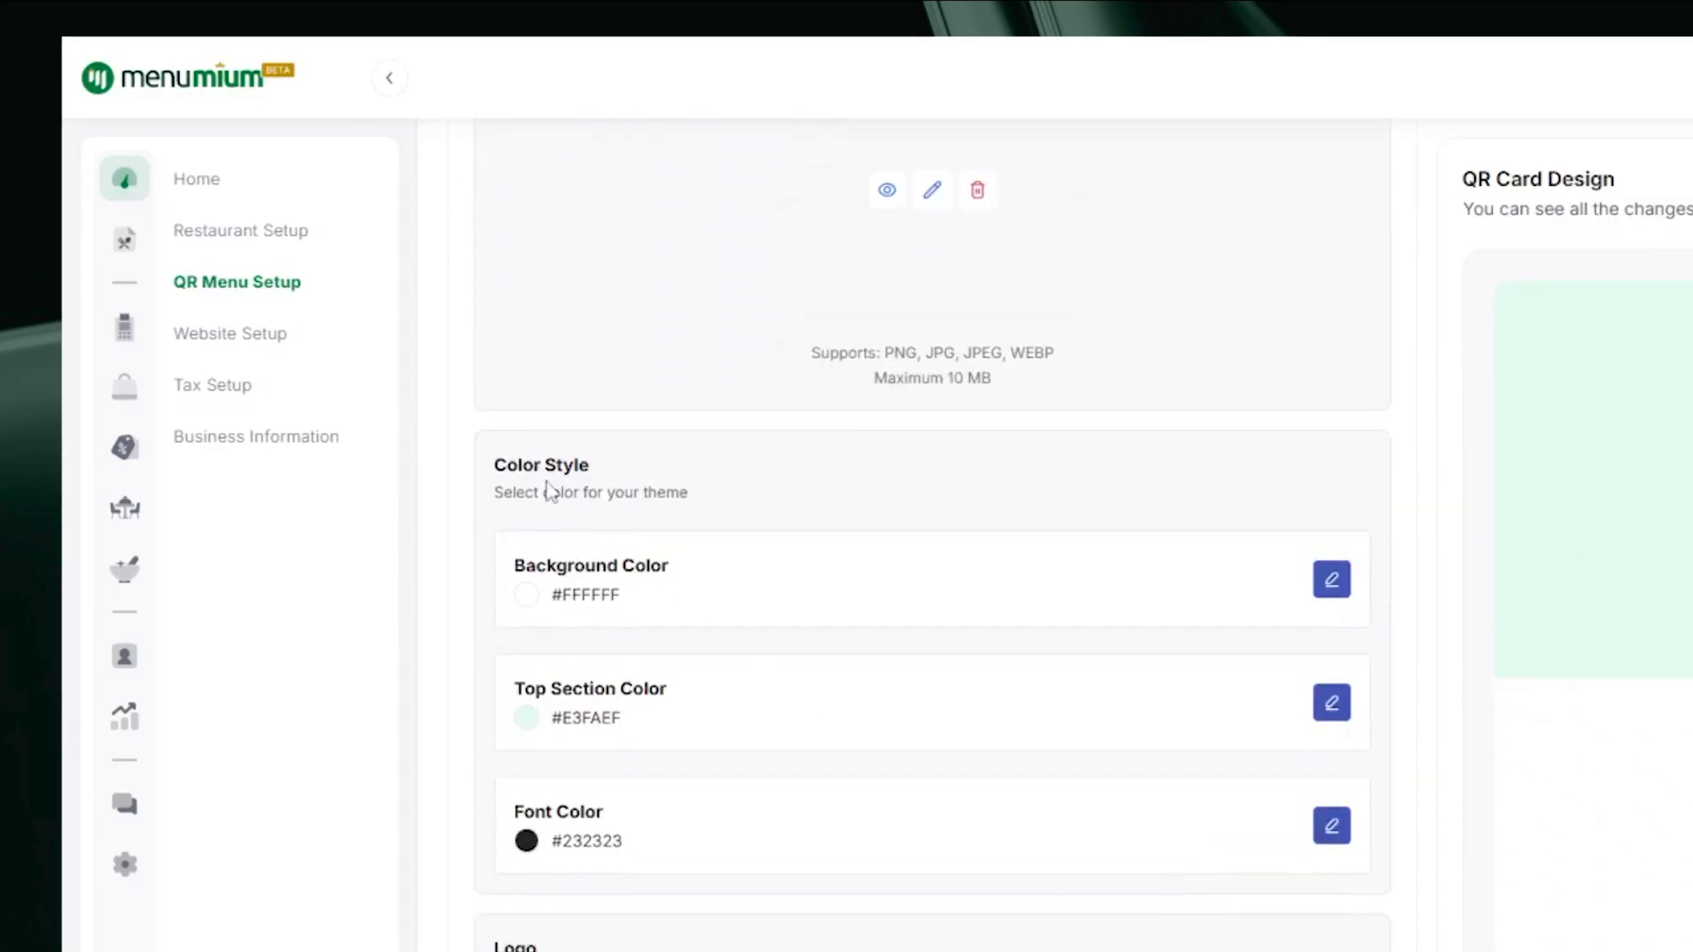
scroll(952, 737, down, 3)
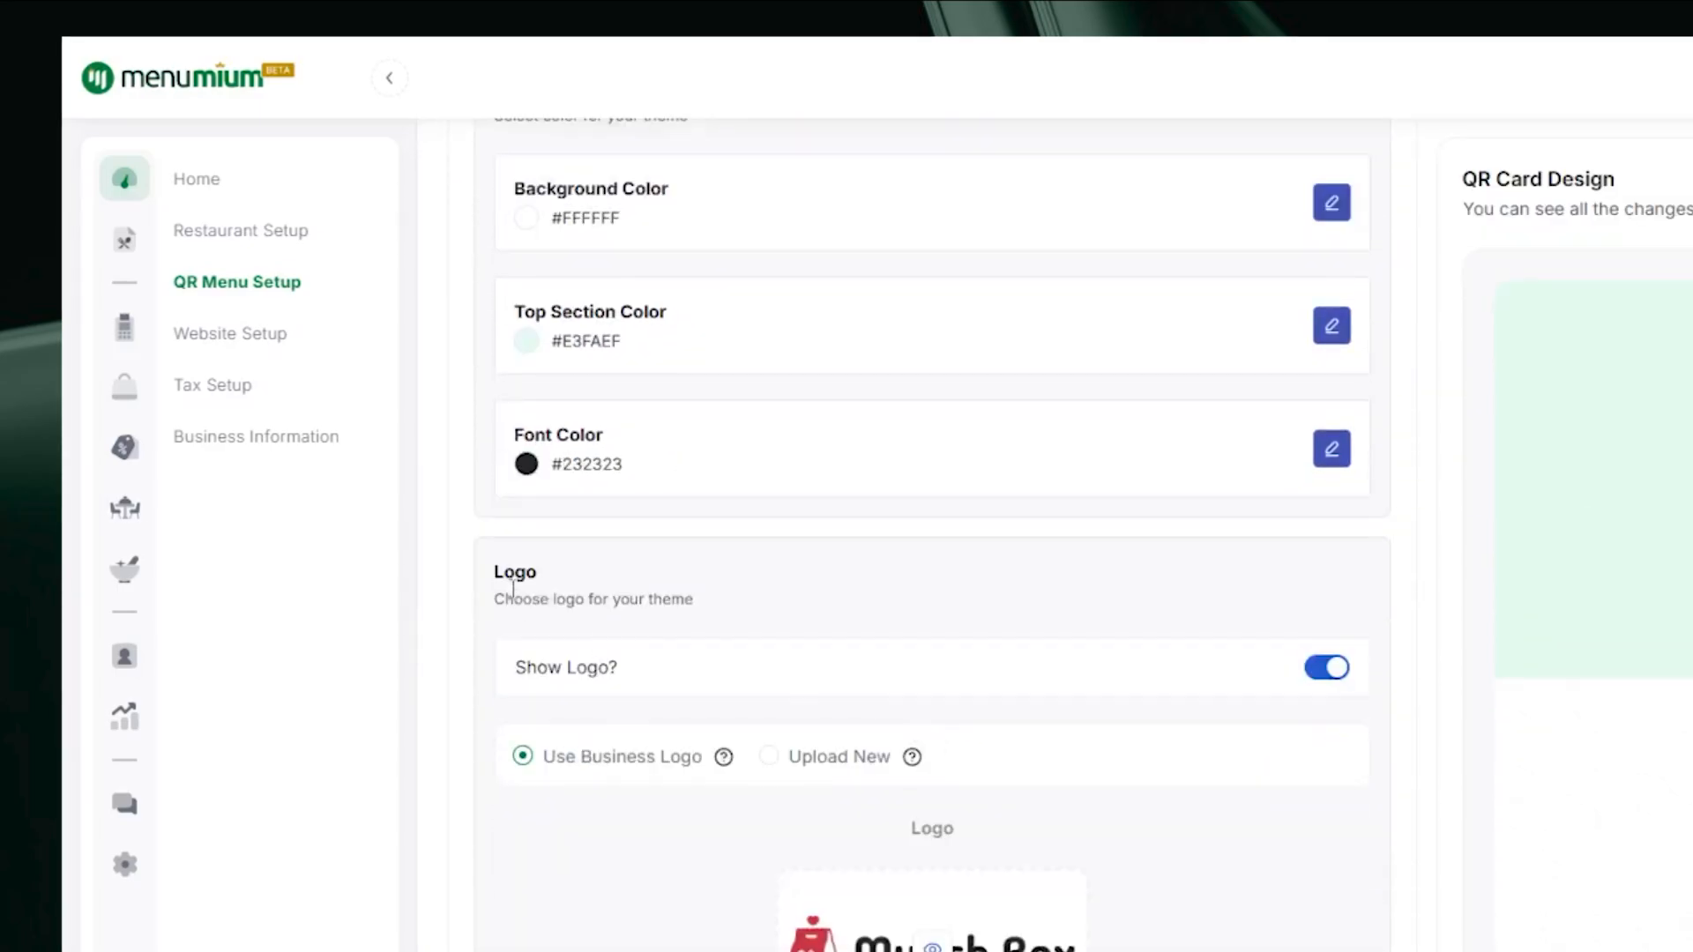
scroll(995, 721, down, 3)
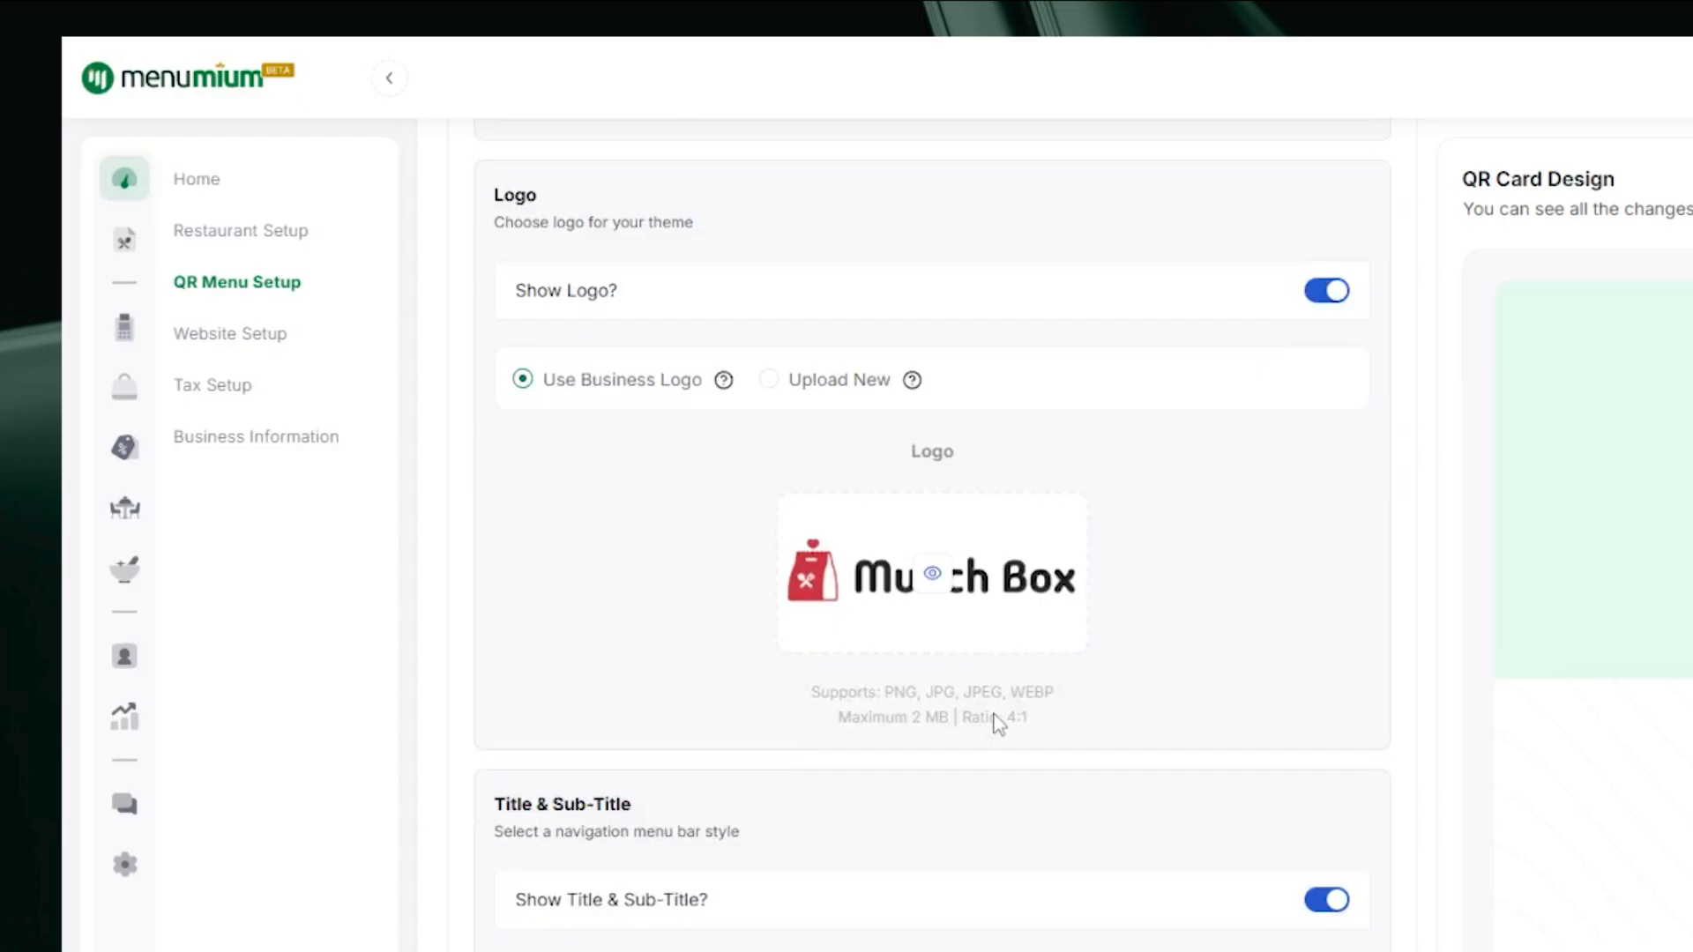
scroll(998, 723, down, 2)
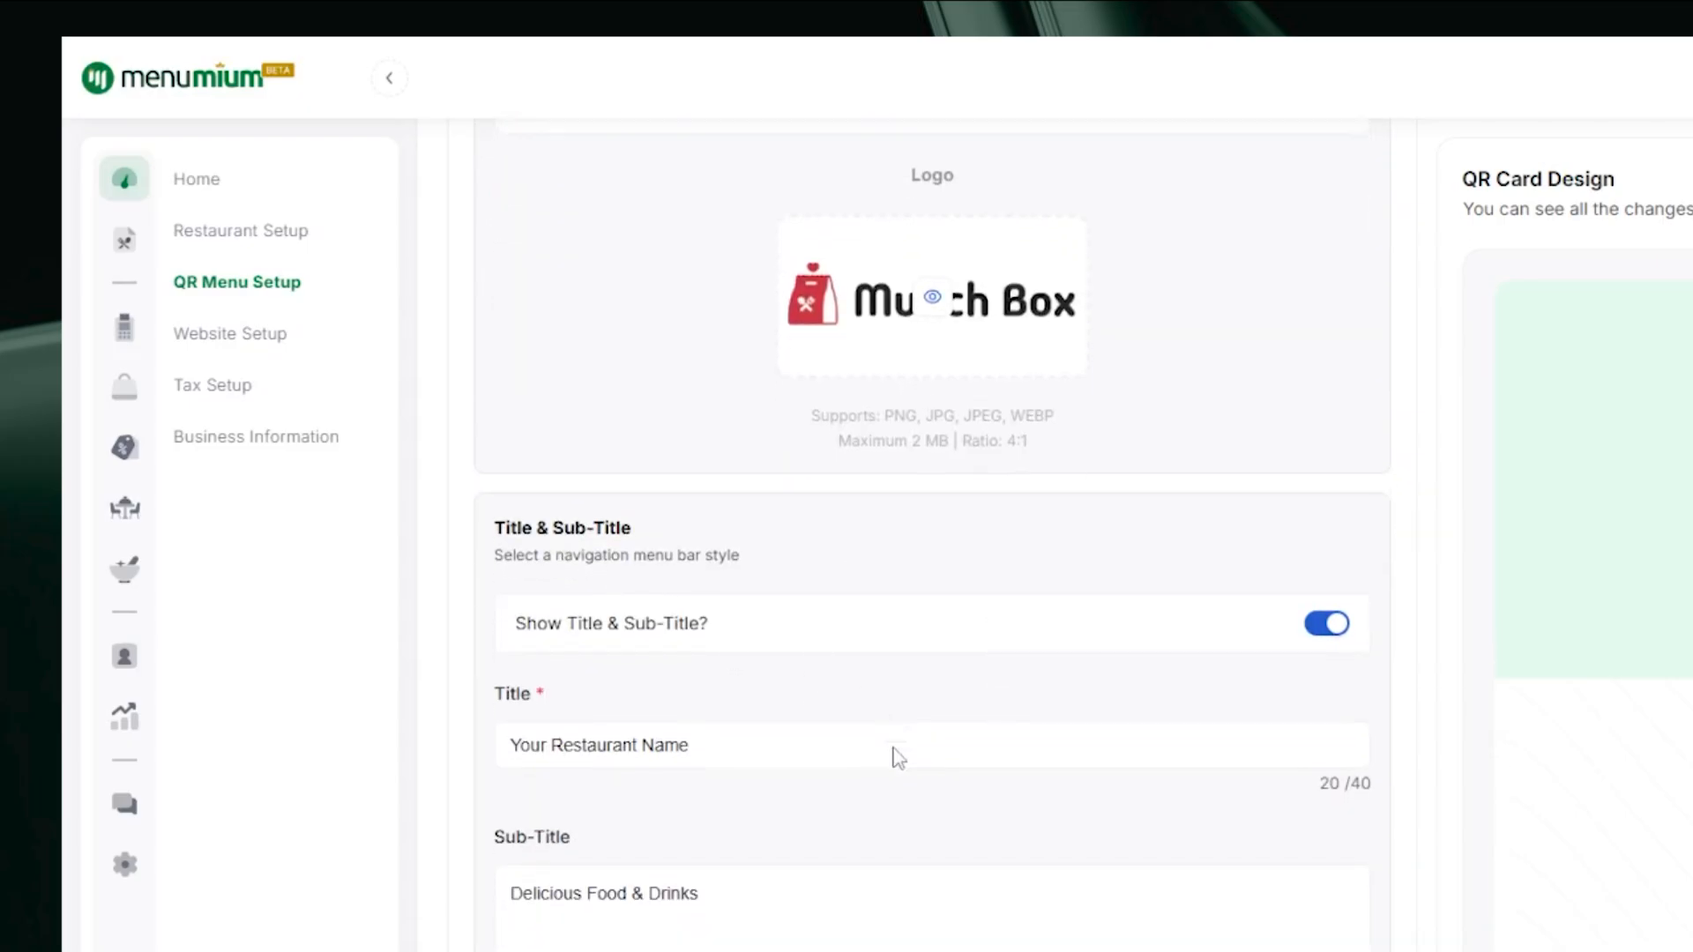
scroll(897, 758, up, 5)
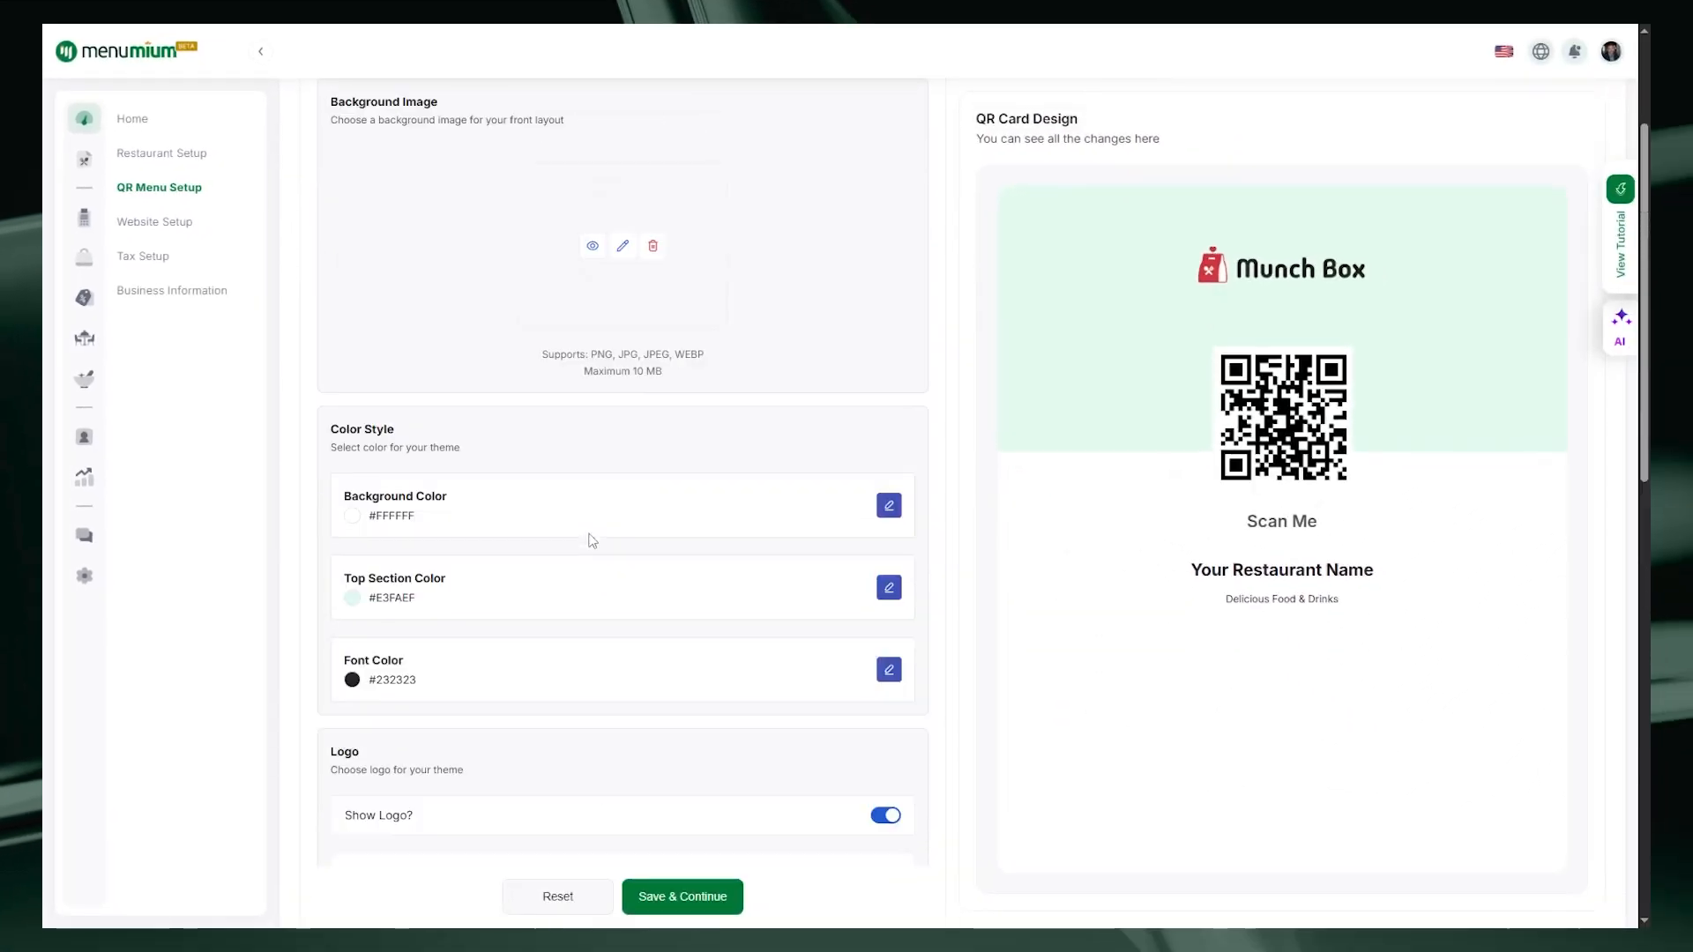
scroll(537, 411, down, 2)
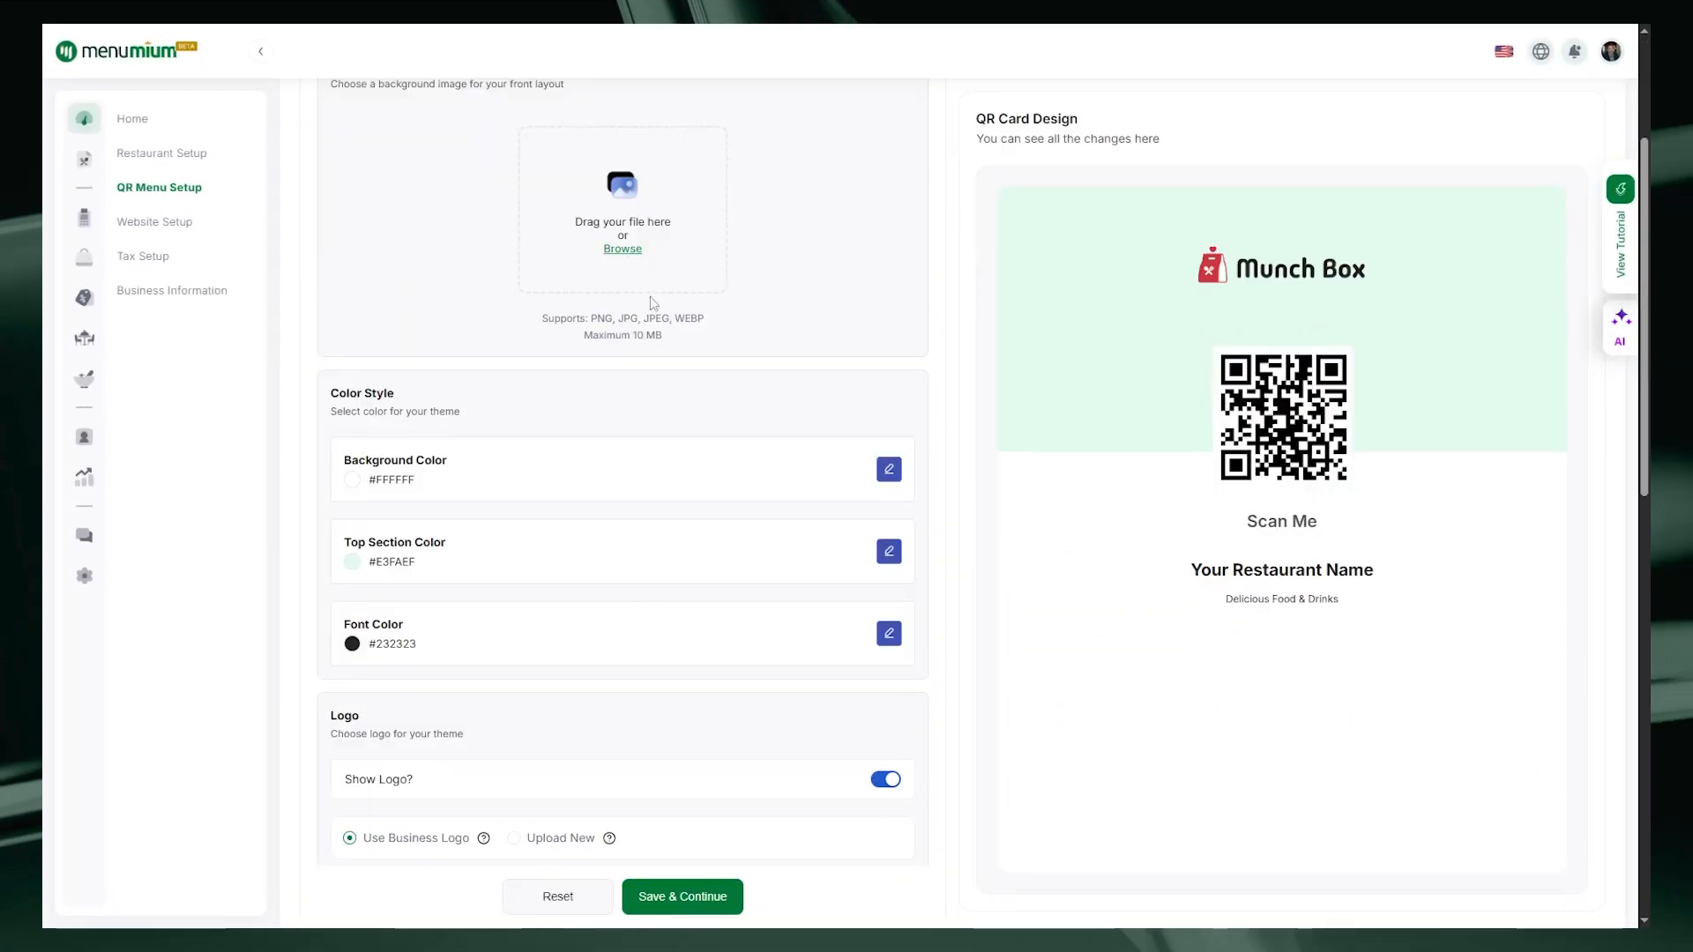
Step: Set the card's background colour to red #CF353B
click(889, 464)
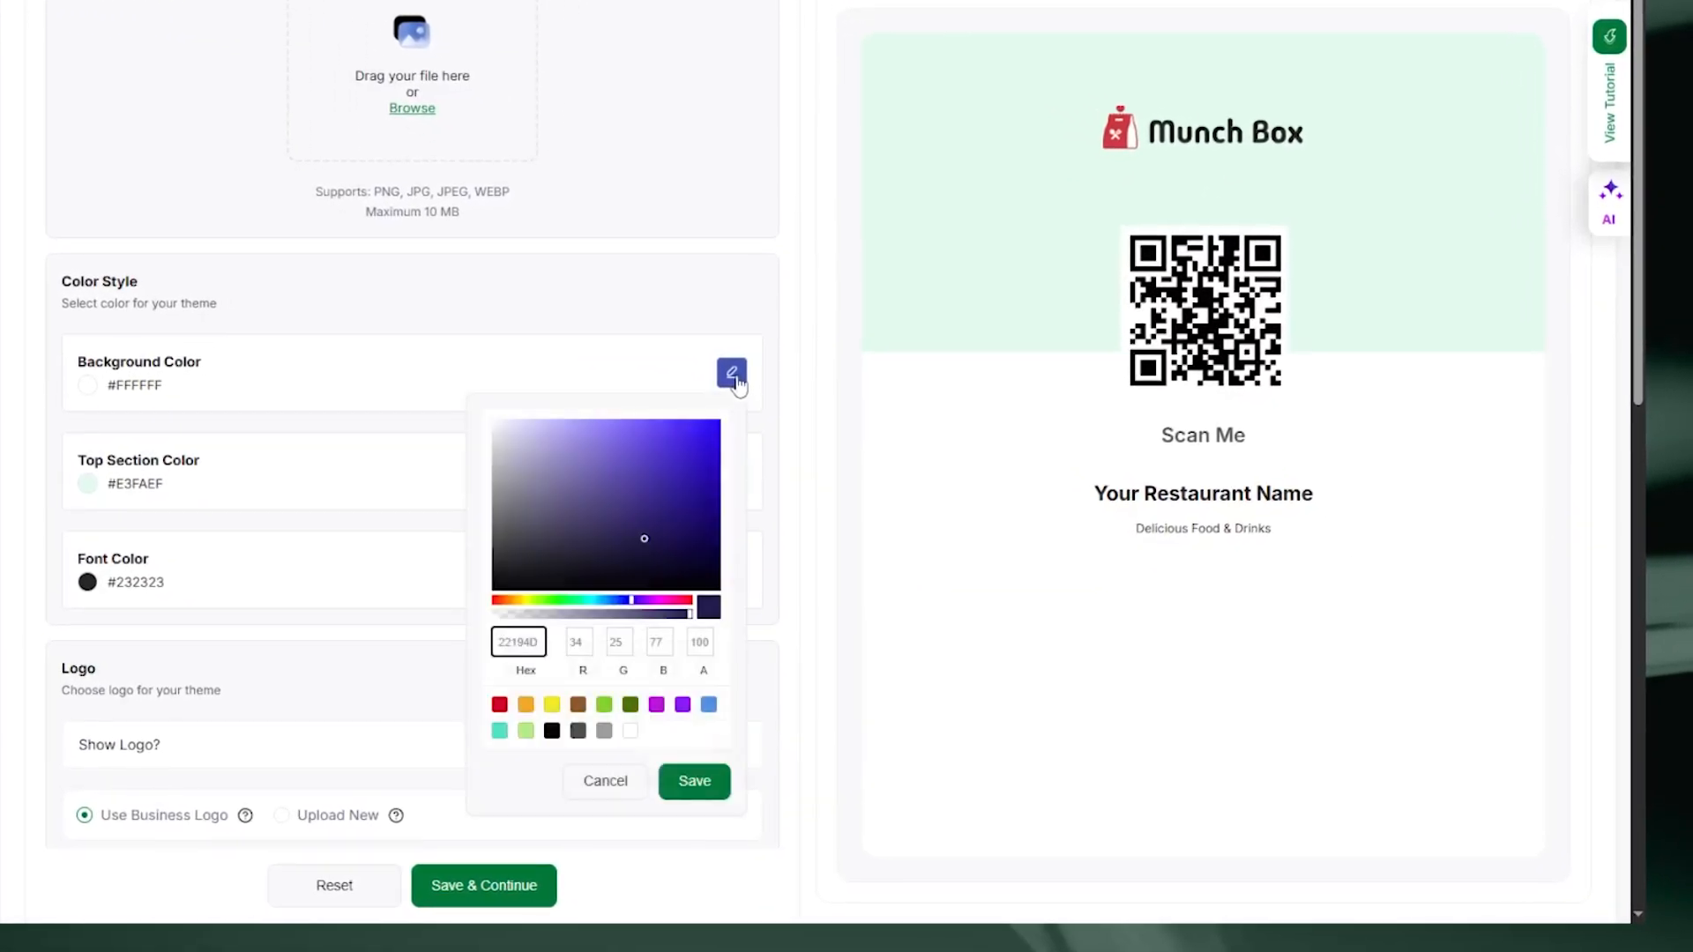
double_click(532, 646)
text(#CF353B)
click(684, 781)
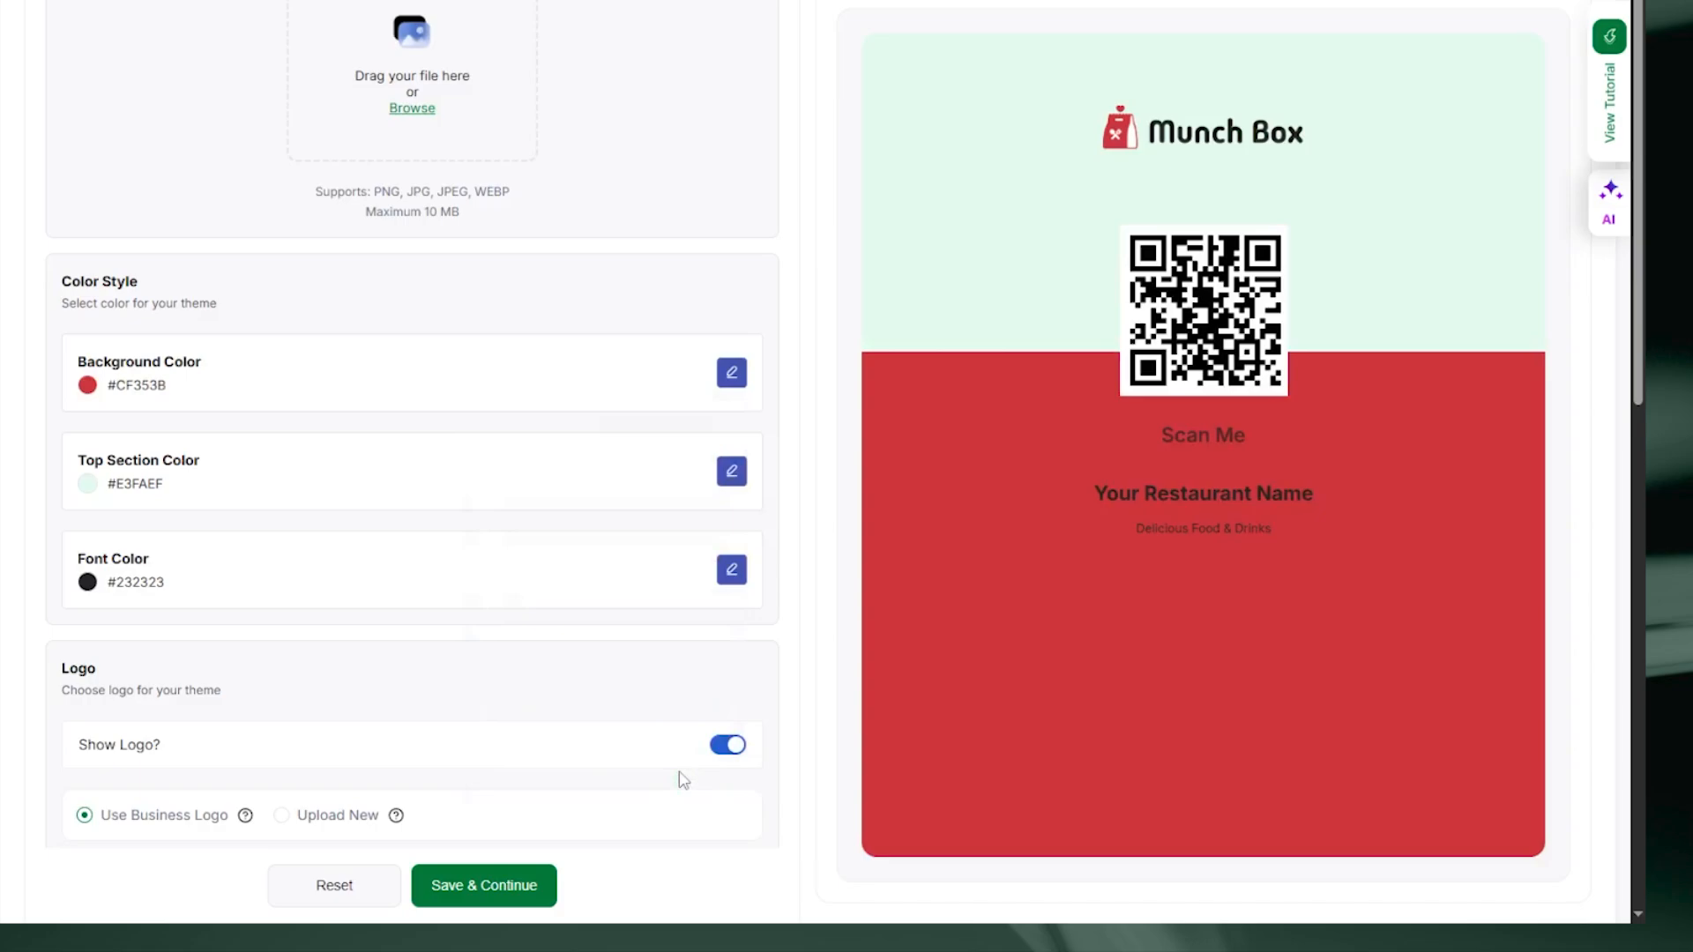
Step: Make the top section colour and the font colour white #FFFFFF
click(742, 477)
click(636, 833)
click(701, 883)
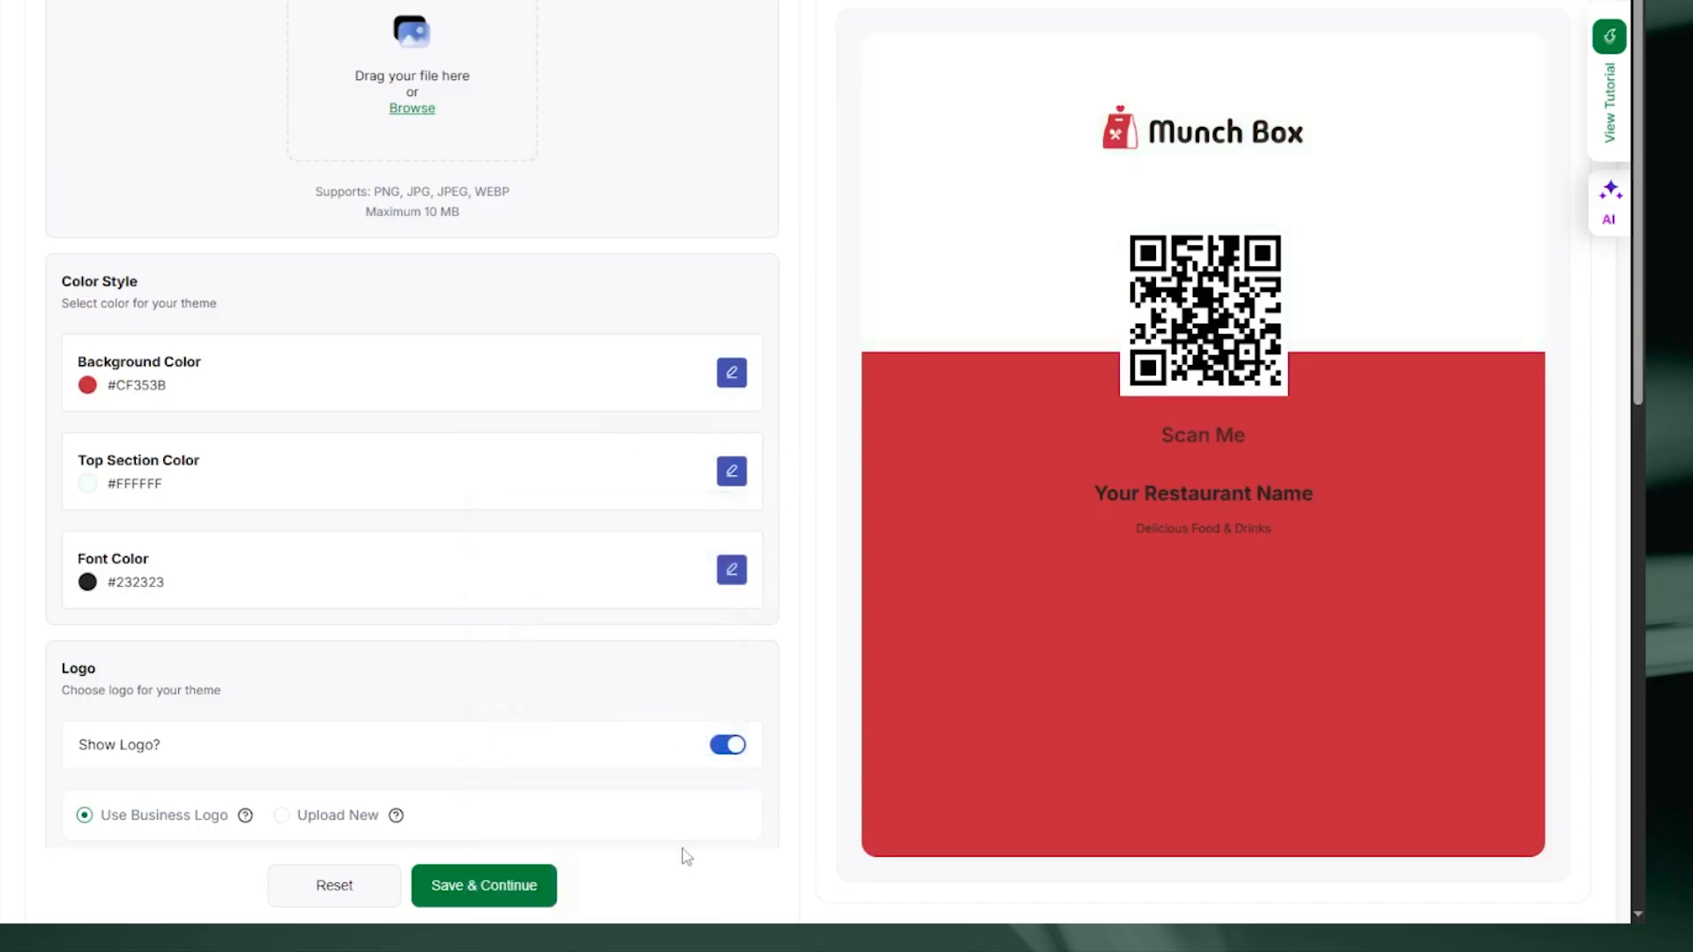
click(731, 570)
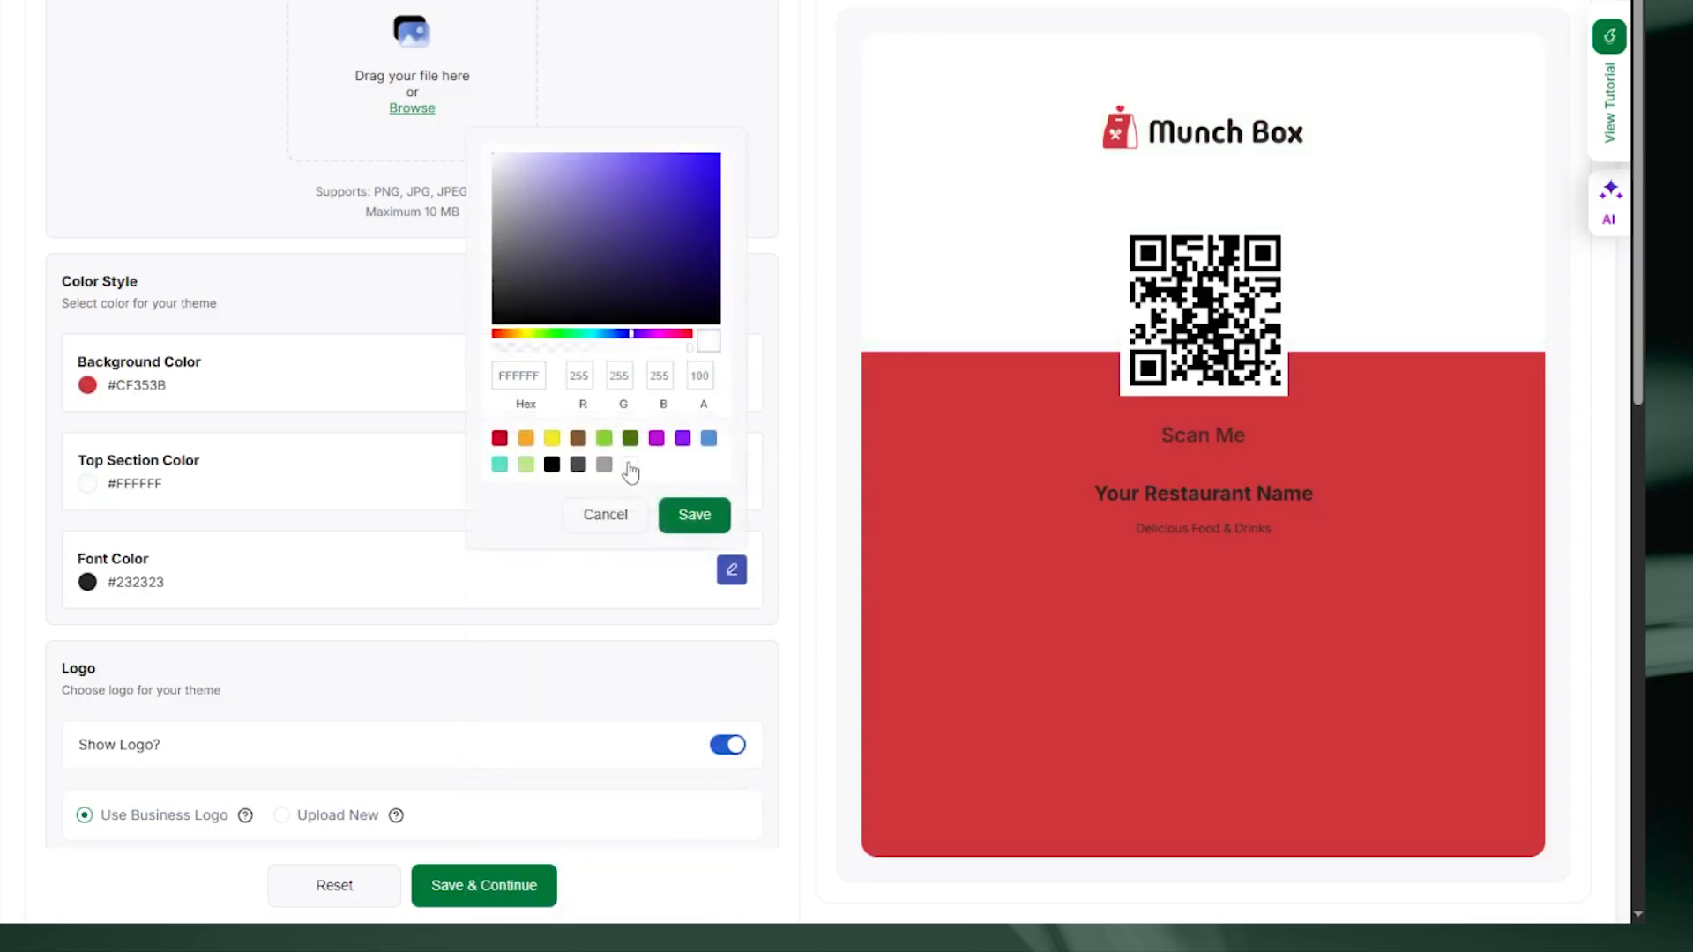
click(695, 515)
scroll(575, 526, down, 5)
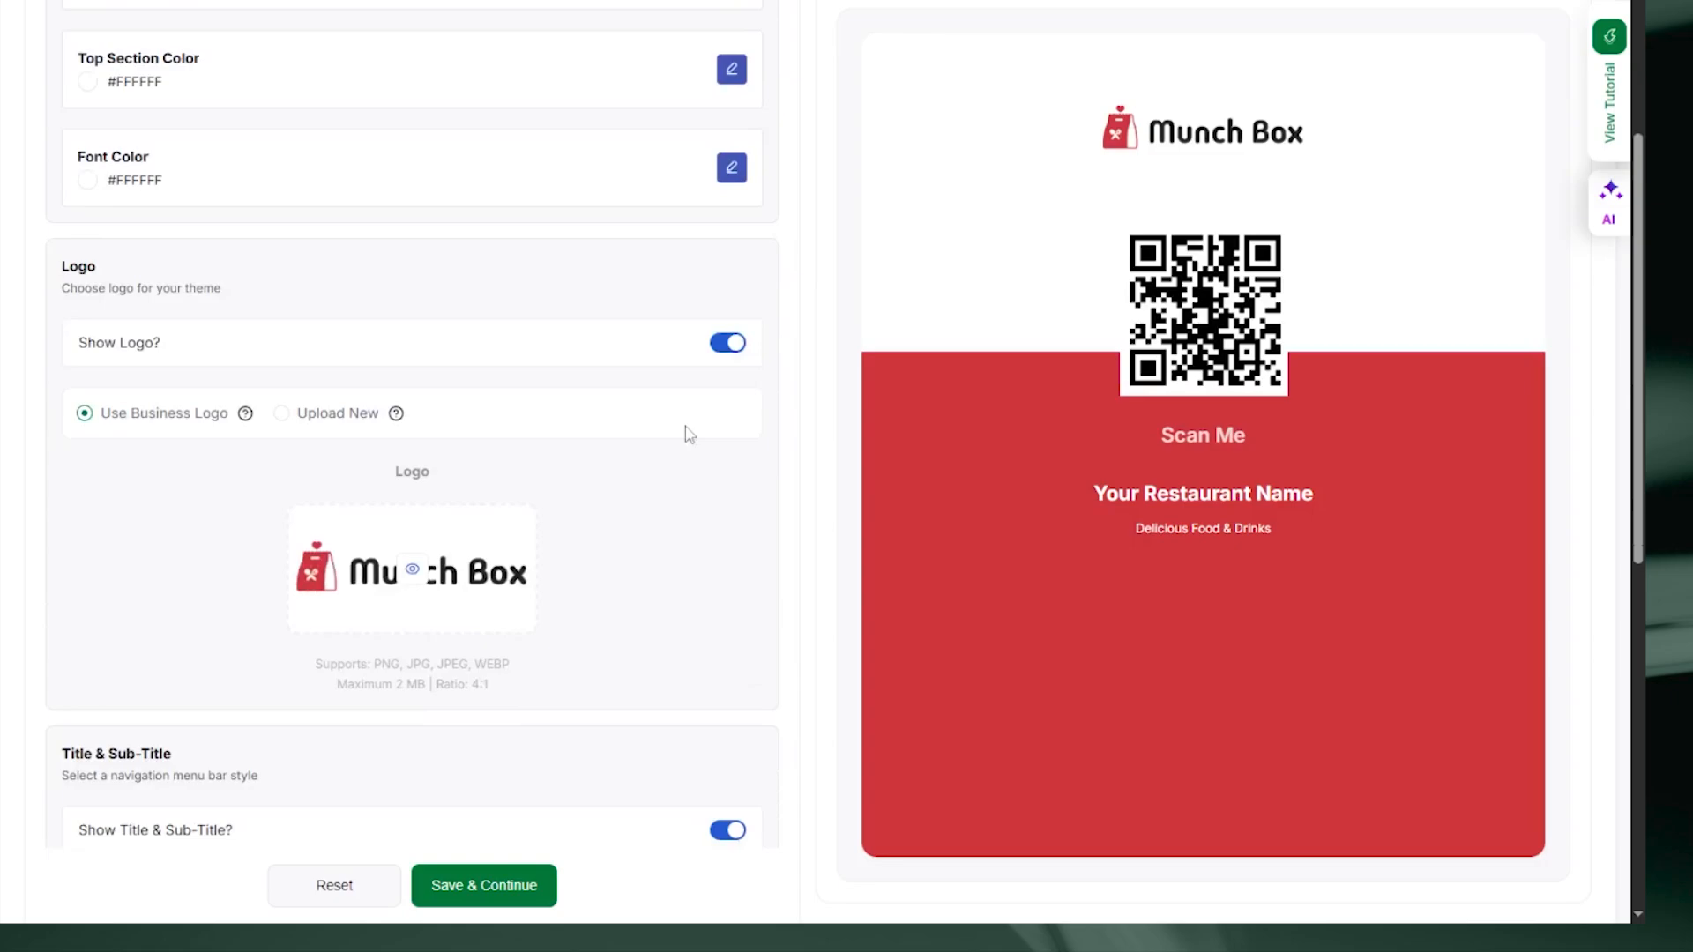
Step: Keep the logo shown on the card, using the business logo rather than a new upload
click(739, 346)
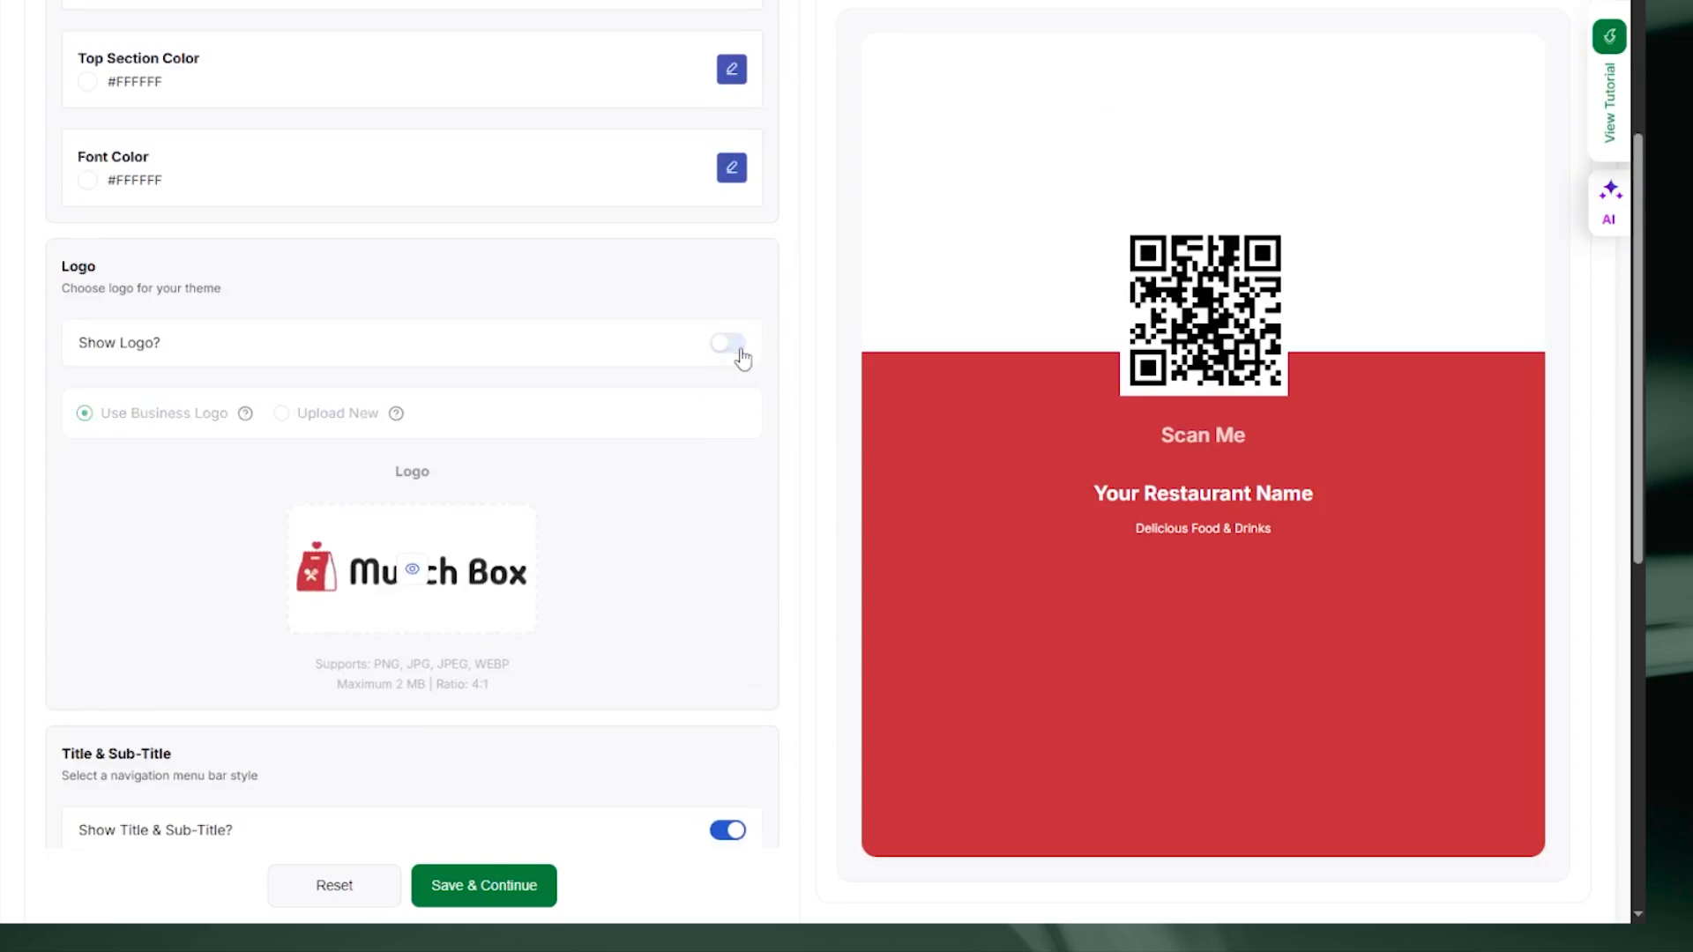
click(740, 351)
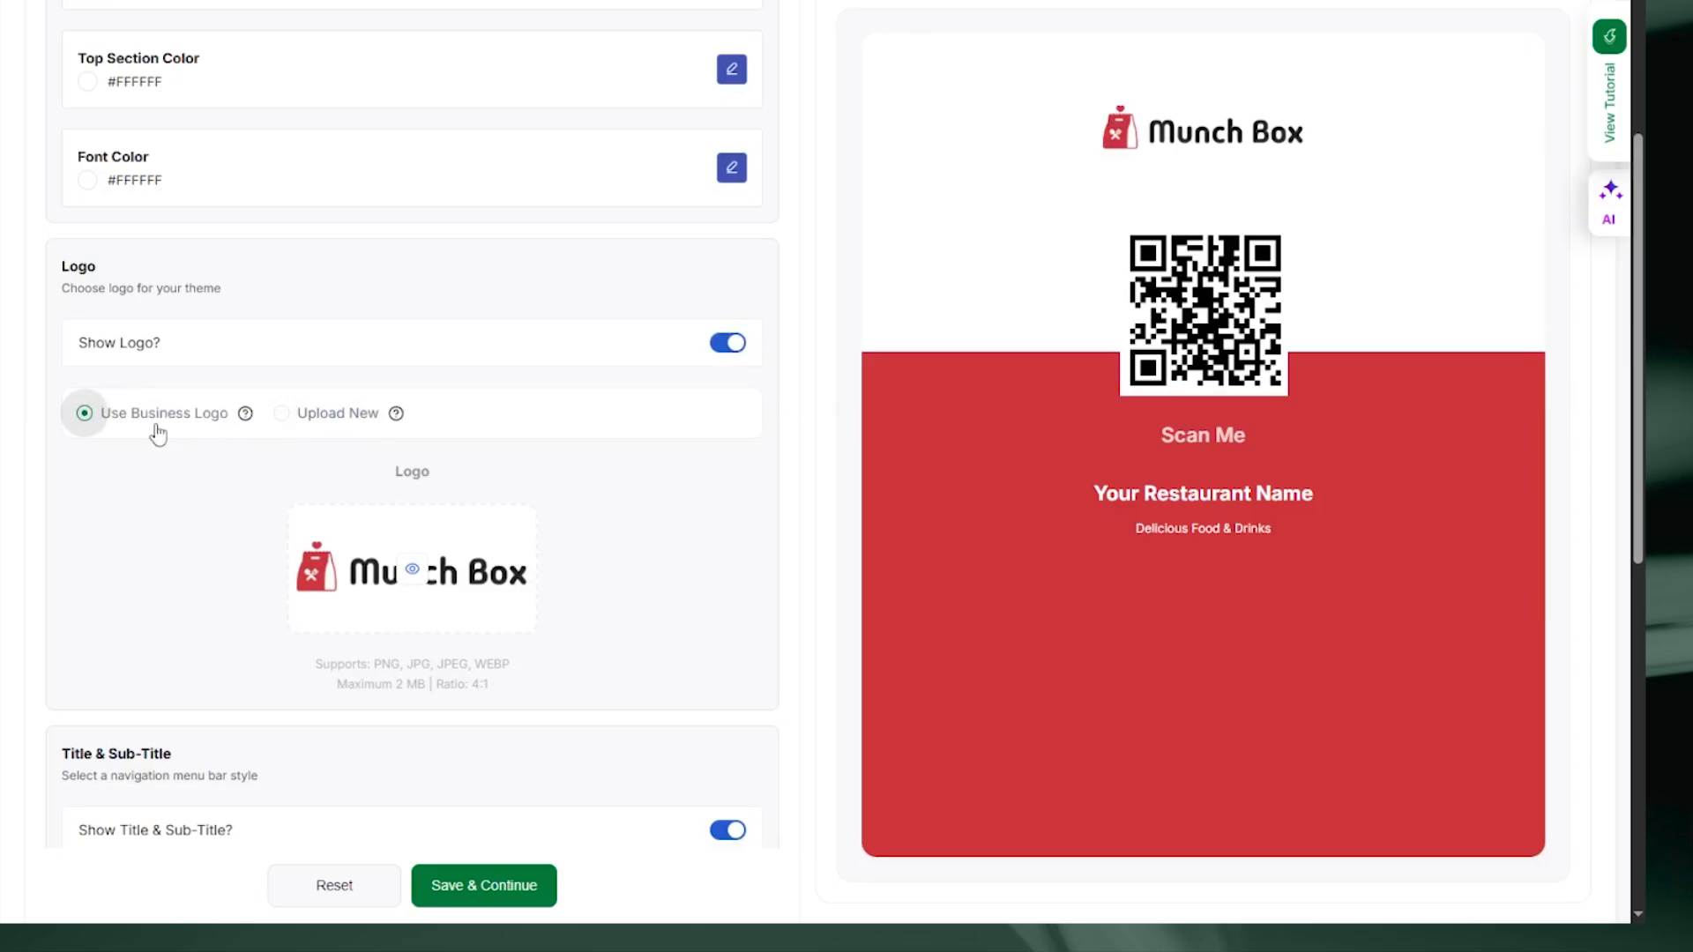
click(280, 423)
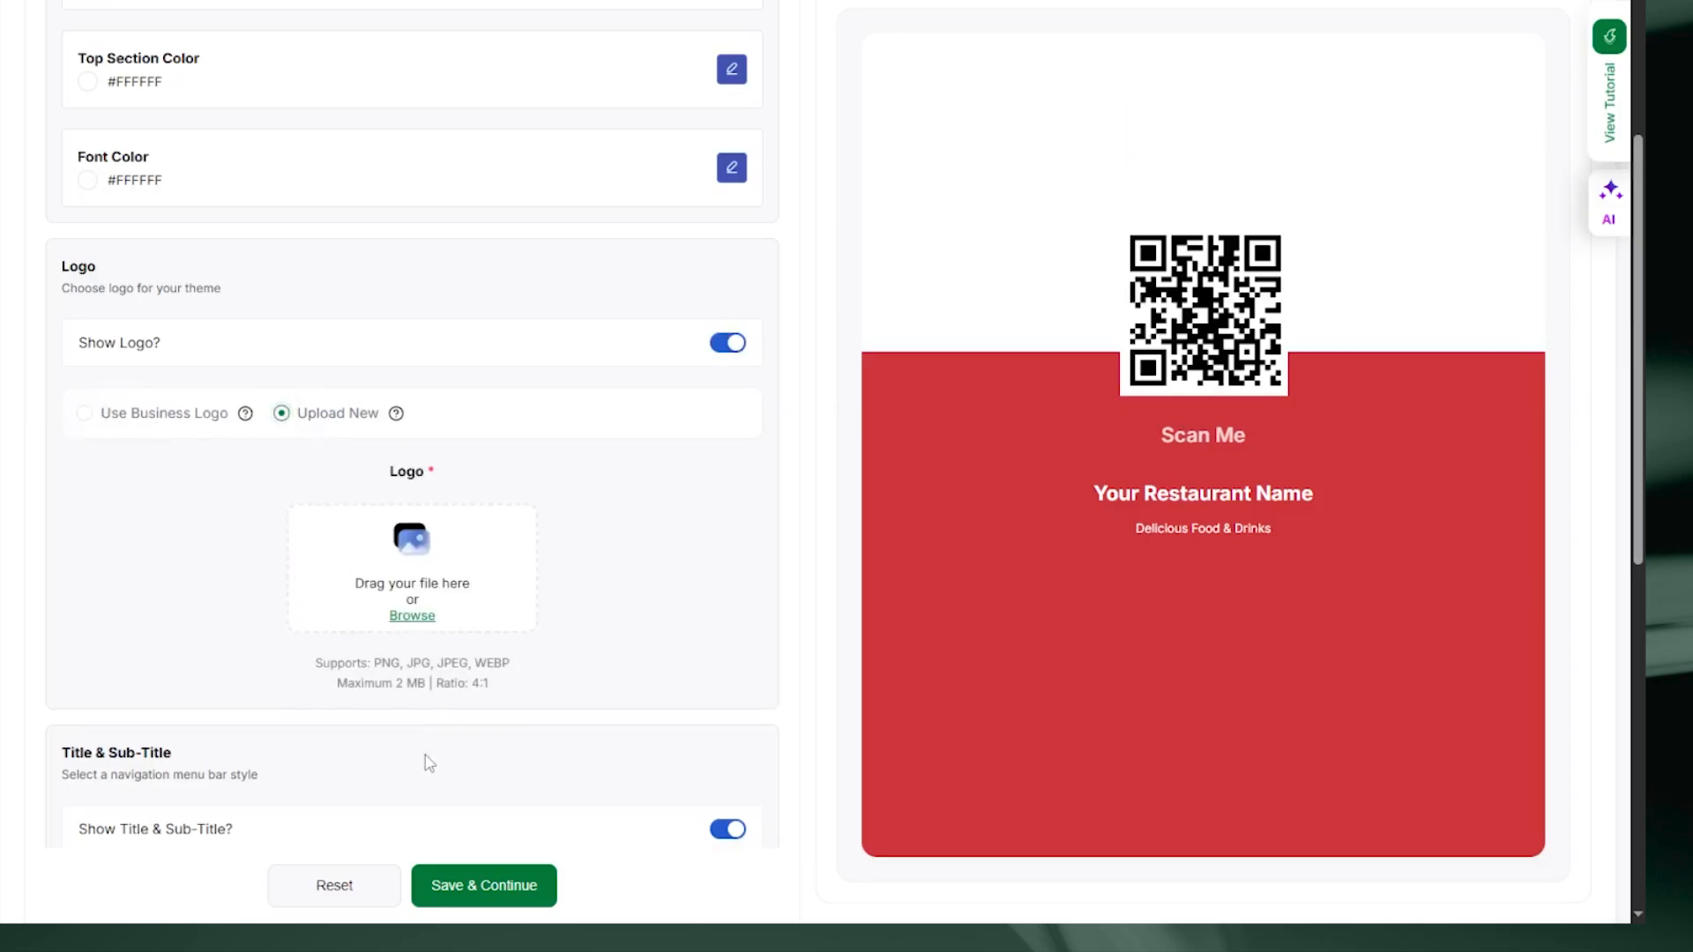
click(84, 412)
scroll(627, 483, down, 1)
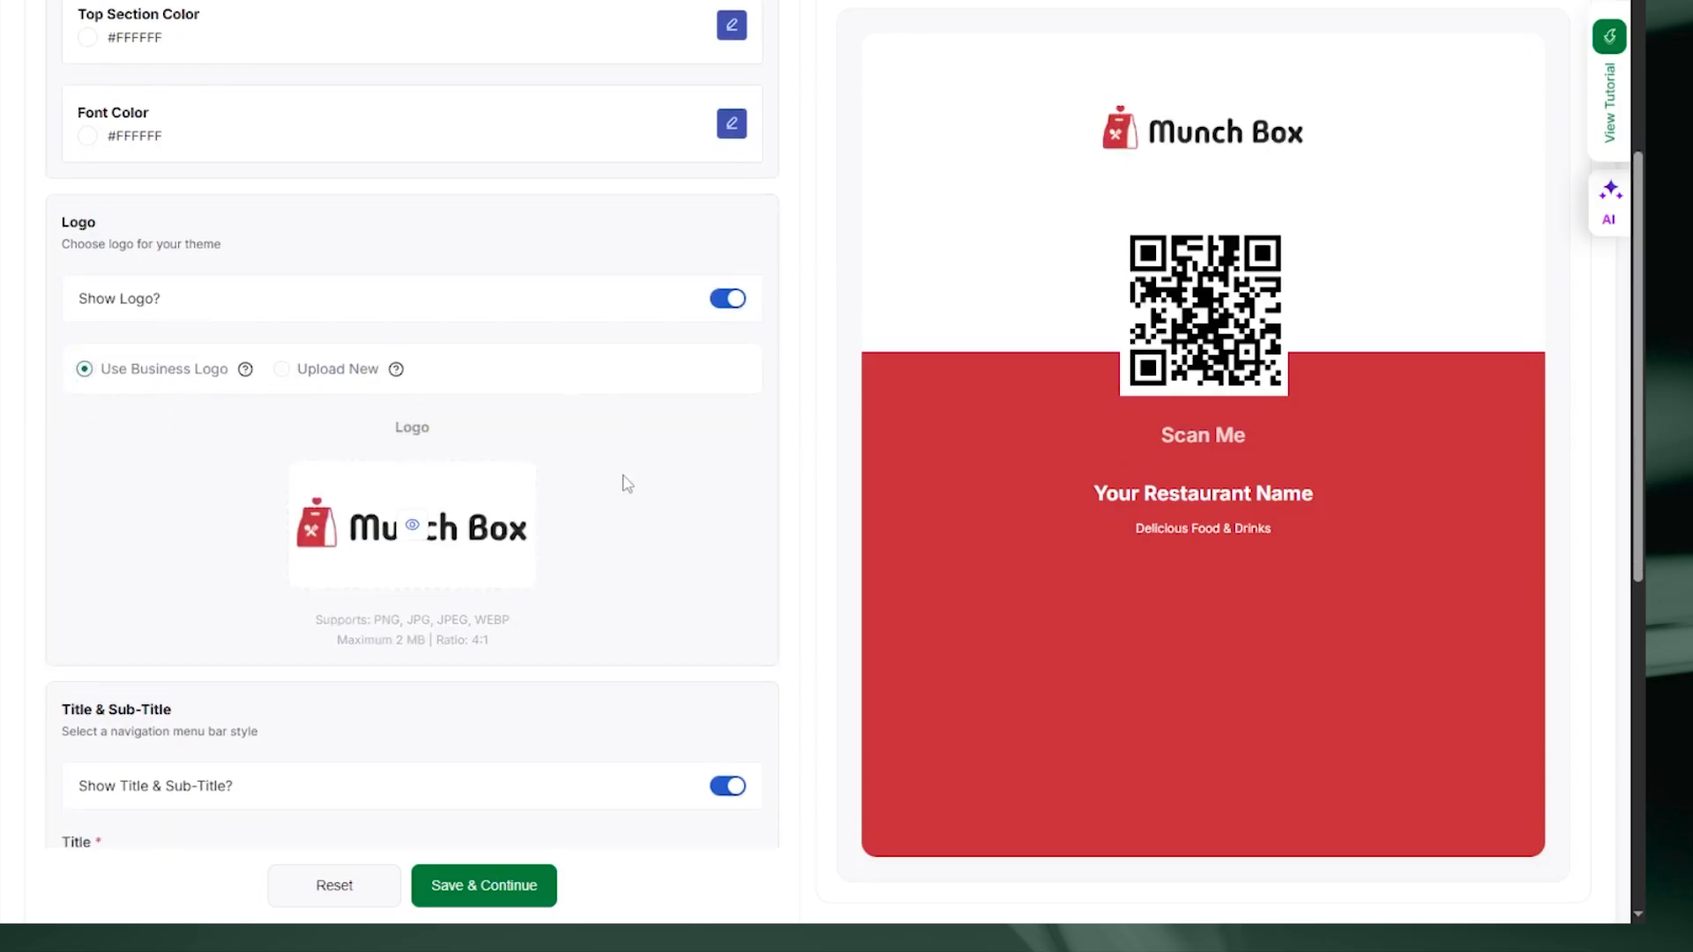
scroll(627, 483, down, 4)
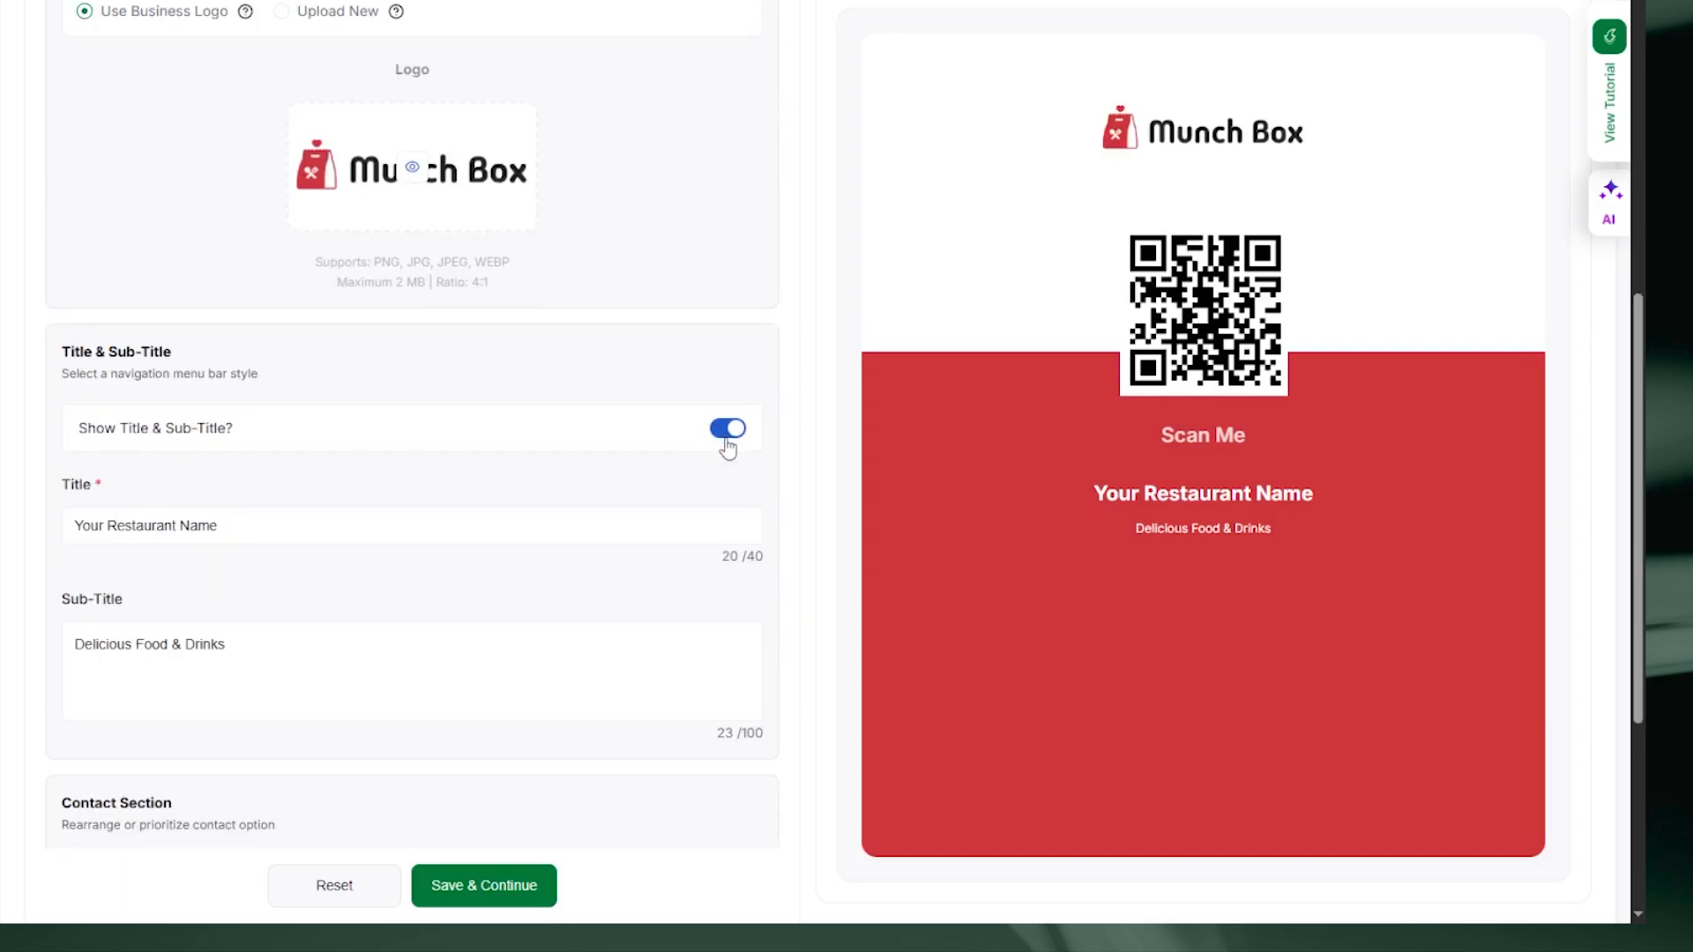
Step: Change the title to 'Munch Box' and the sub-title to 'Packed with Flavor'
drag(276, 522, 71, 521)
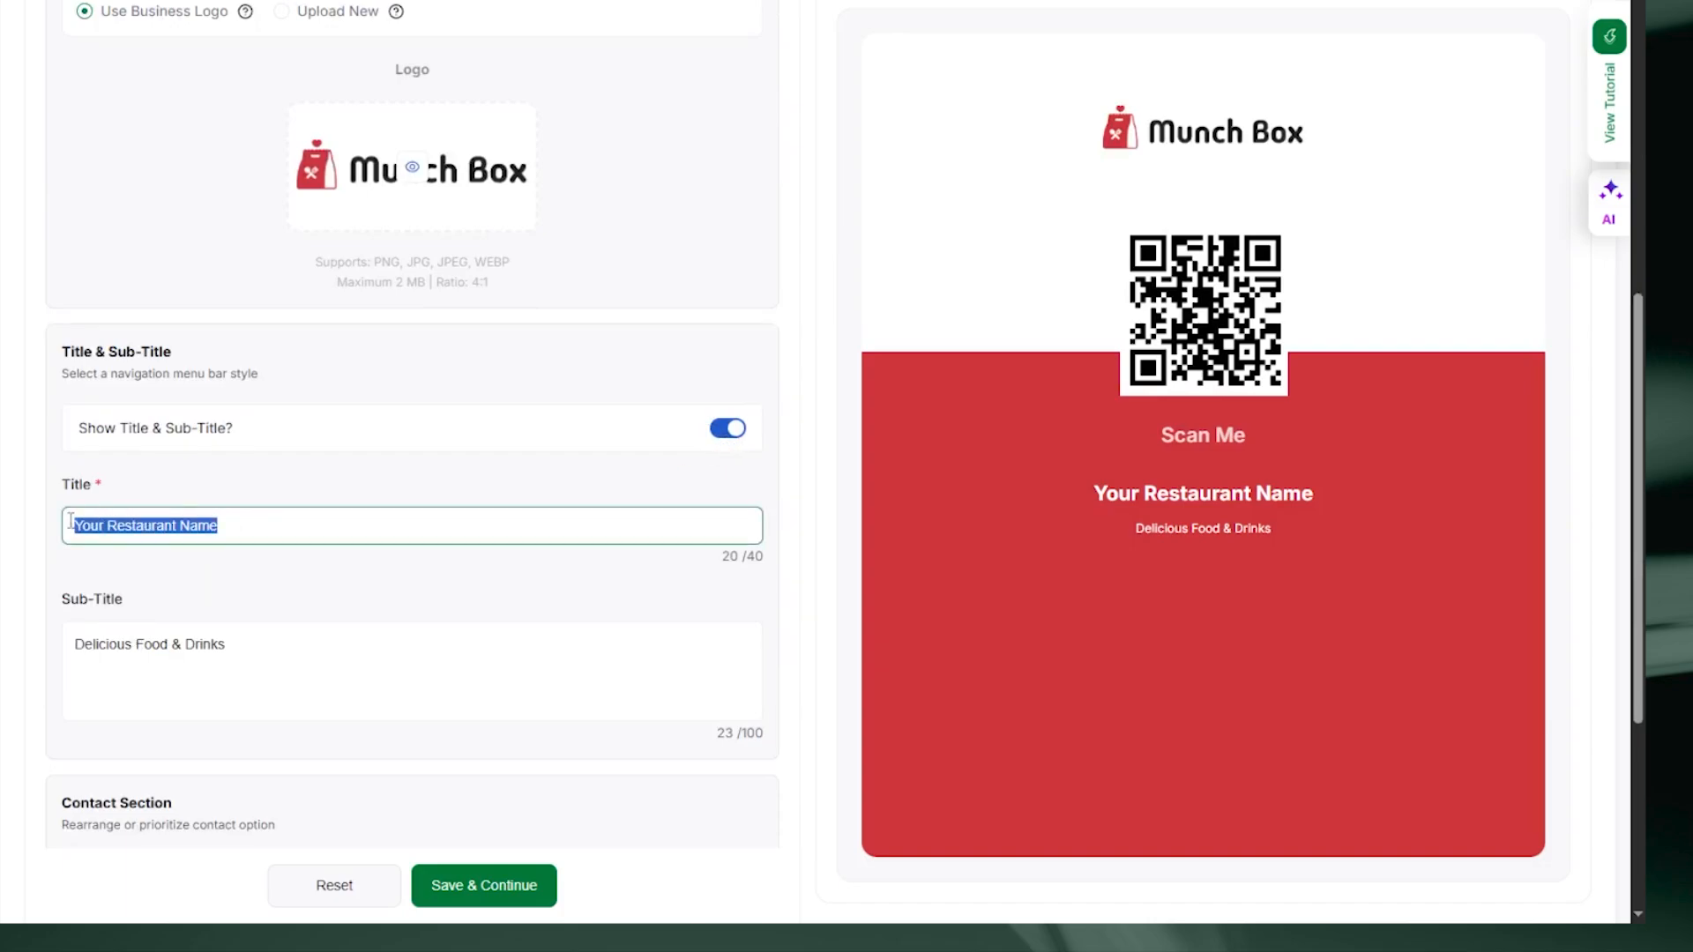
text(Munch Box)
drag(295, 642, 93, 651)
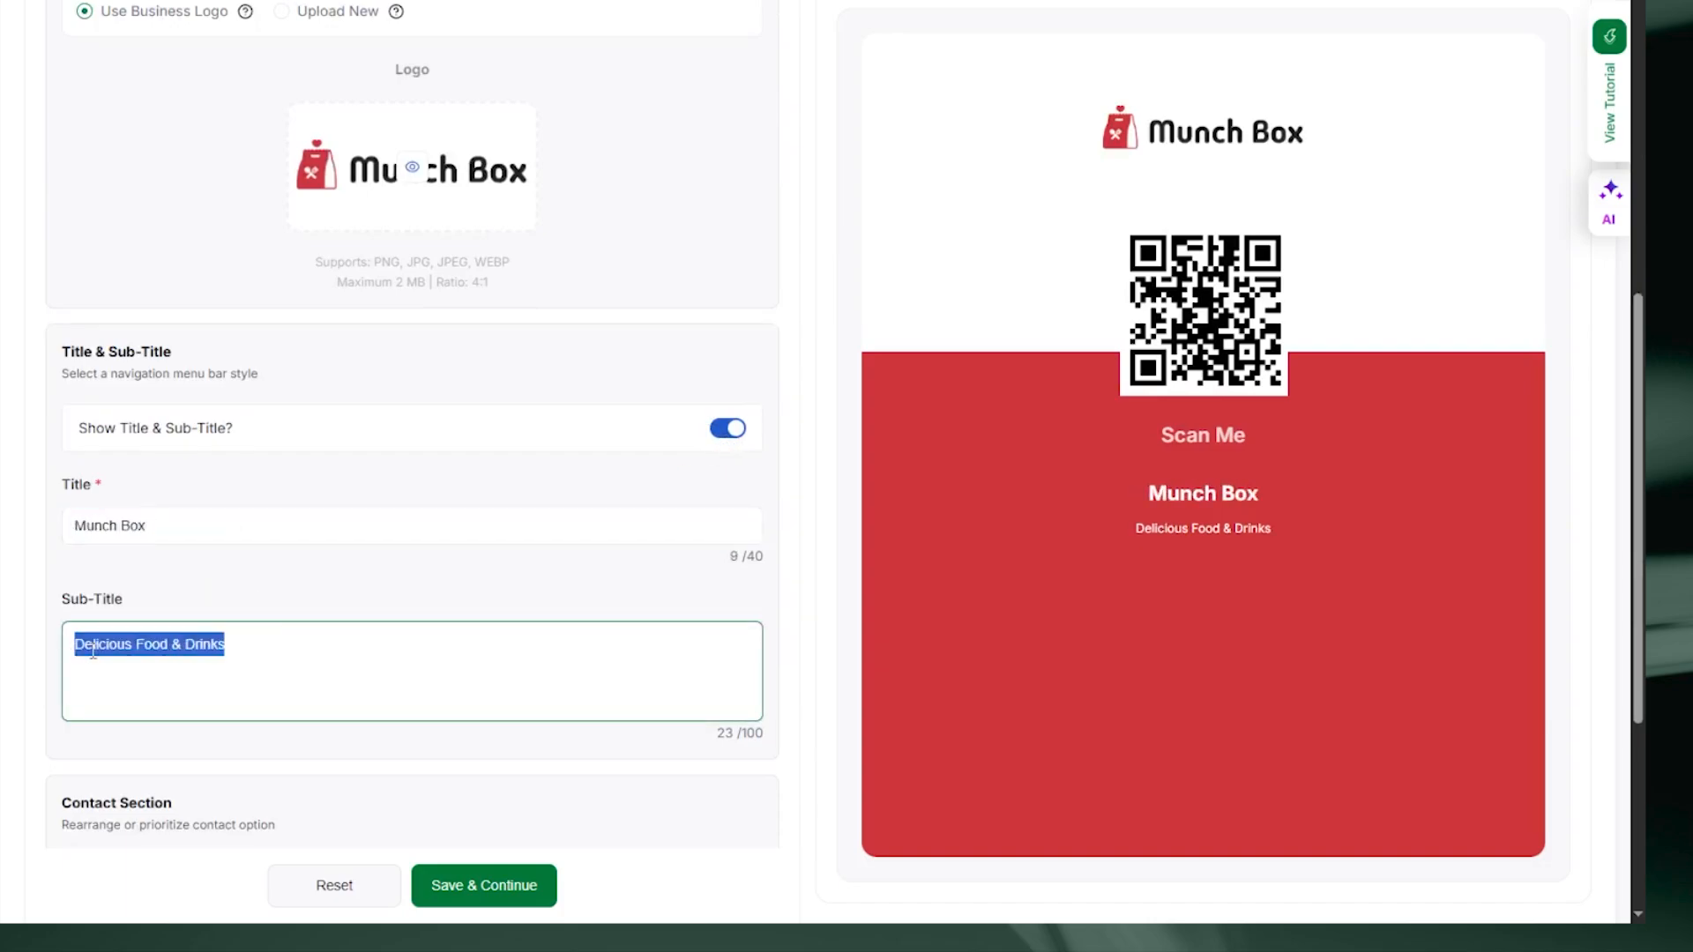
text(Packed with Flavor)
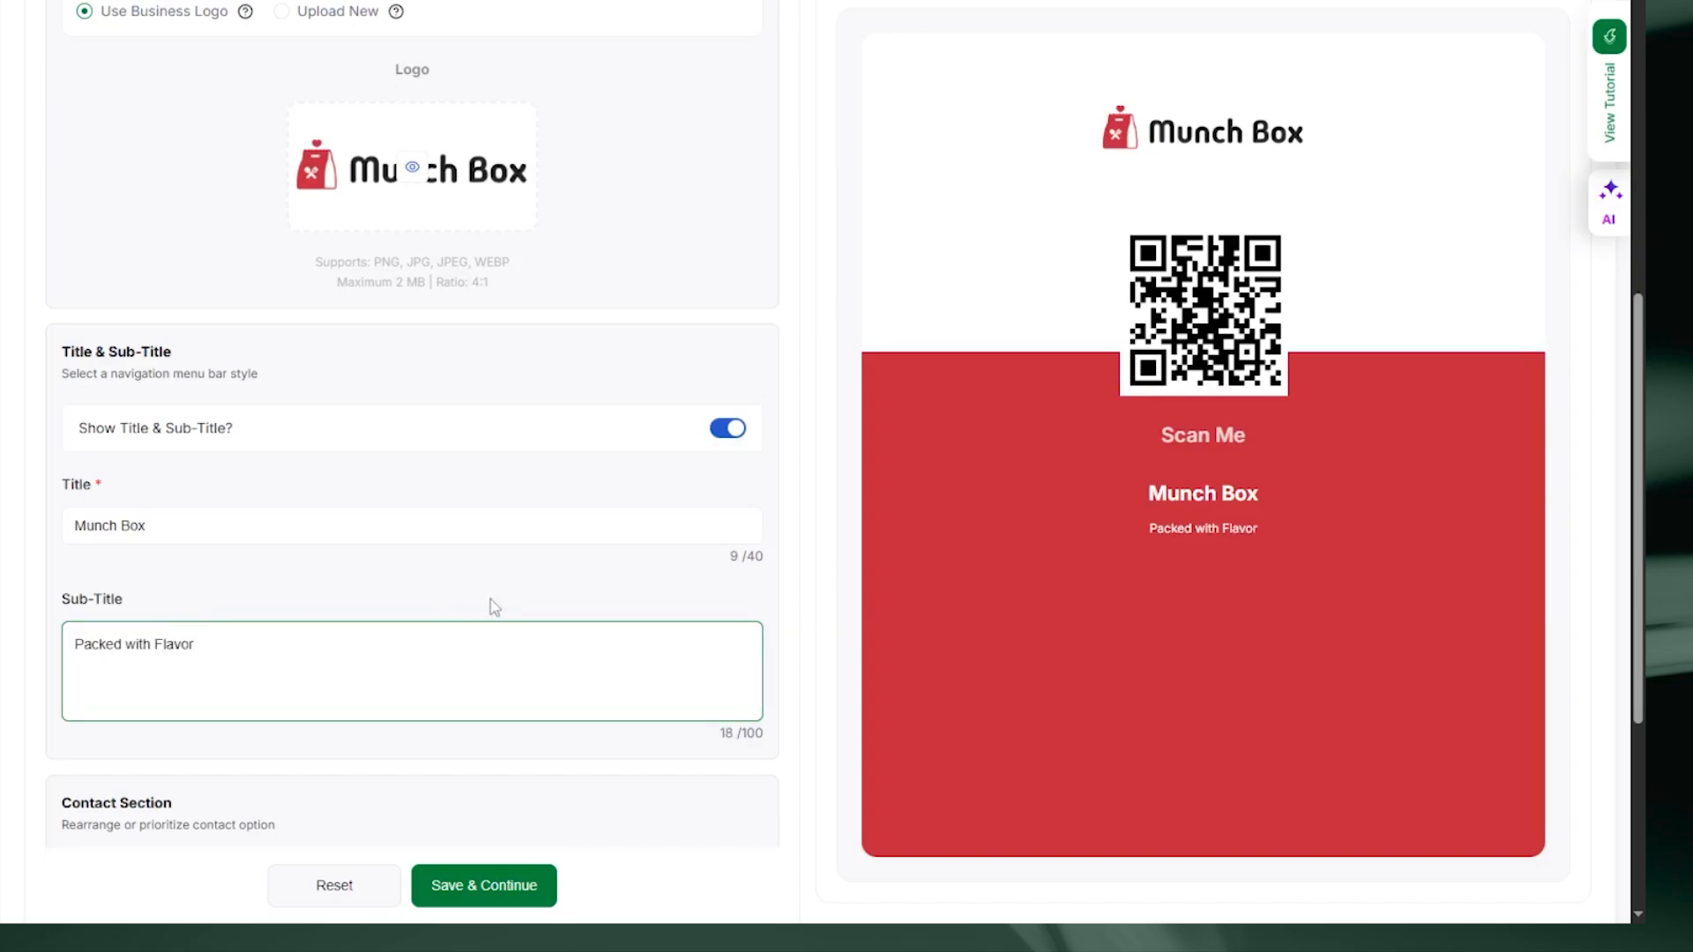
scroll(494, 607, down, 5)
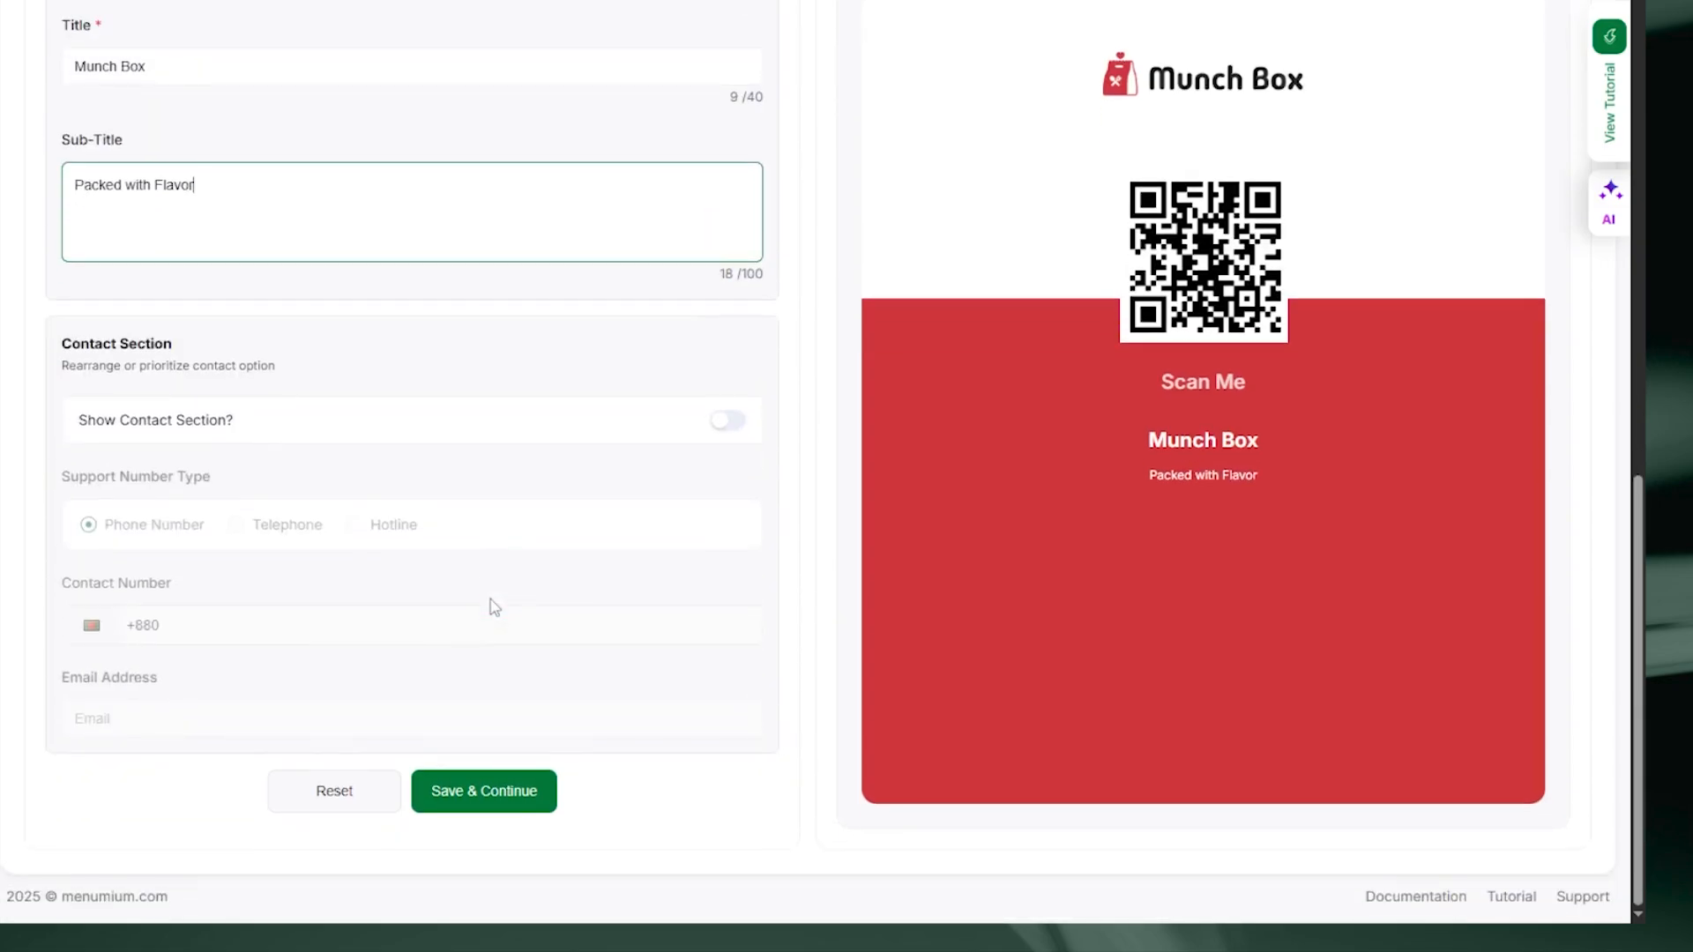
Step: Turn on the contact section and enter the restaurant's contact phone number
click(725, 421)
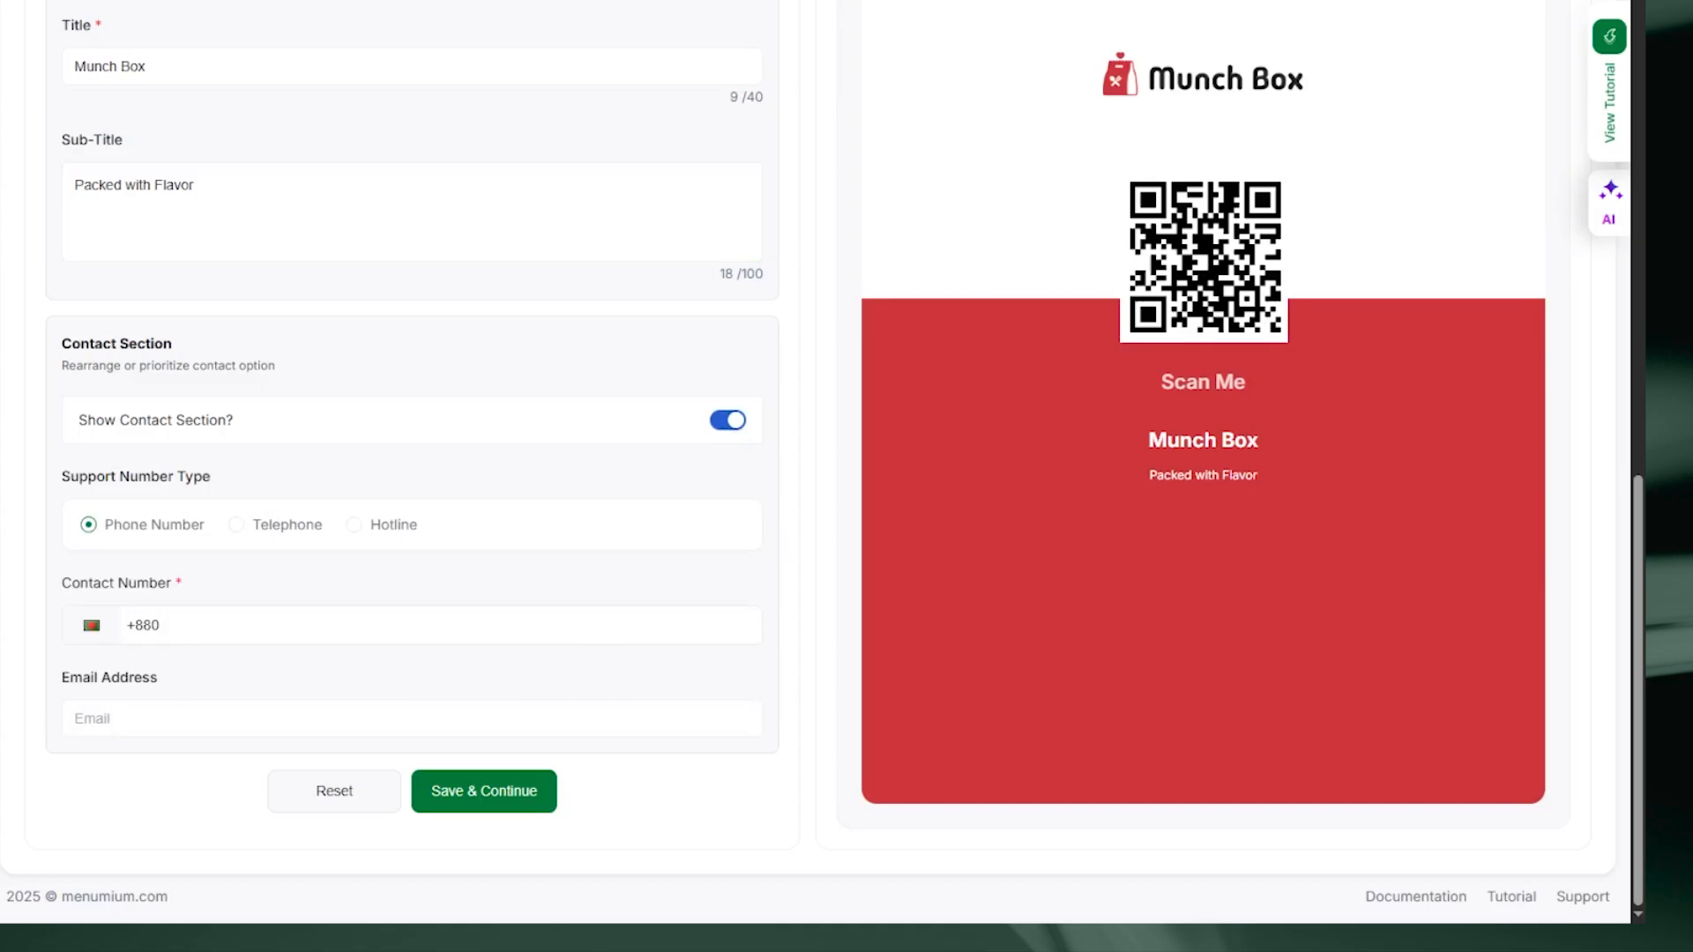
double_click(149, 623)
text(+1 (555) 234-7892)
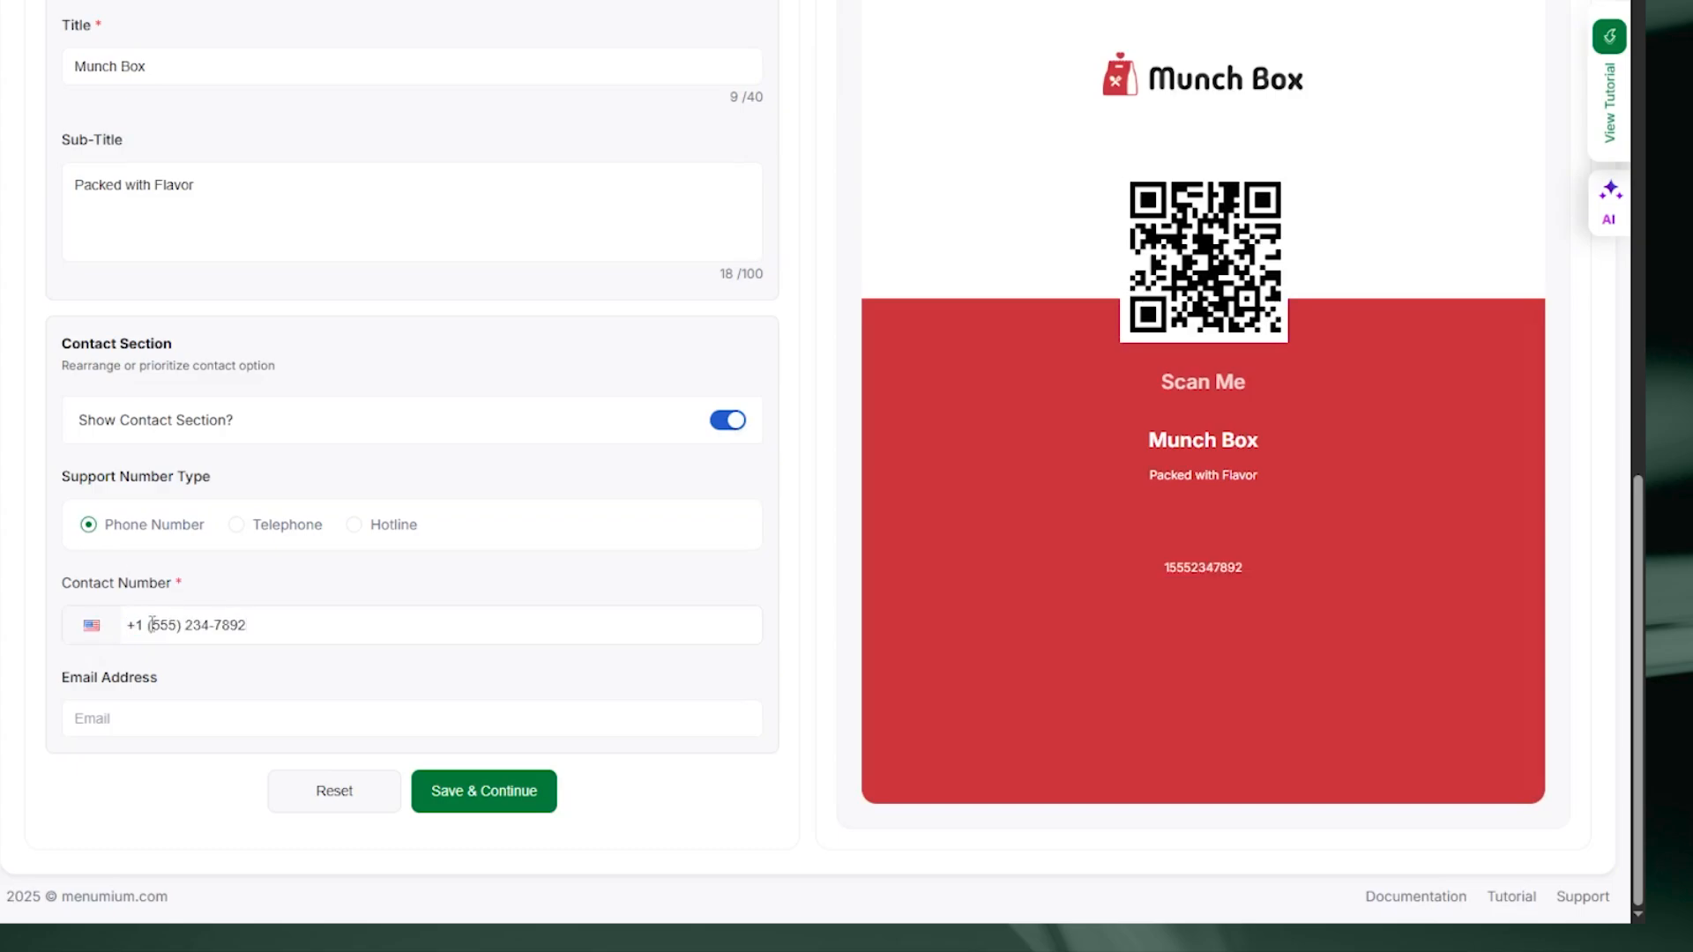
Step: Enter the contact e-mail address and save the front layout, continuing to the Back Layout
click(162, 718)
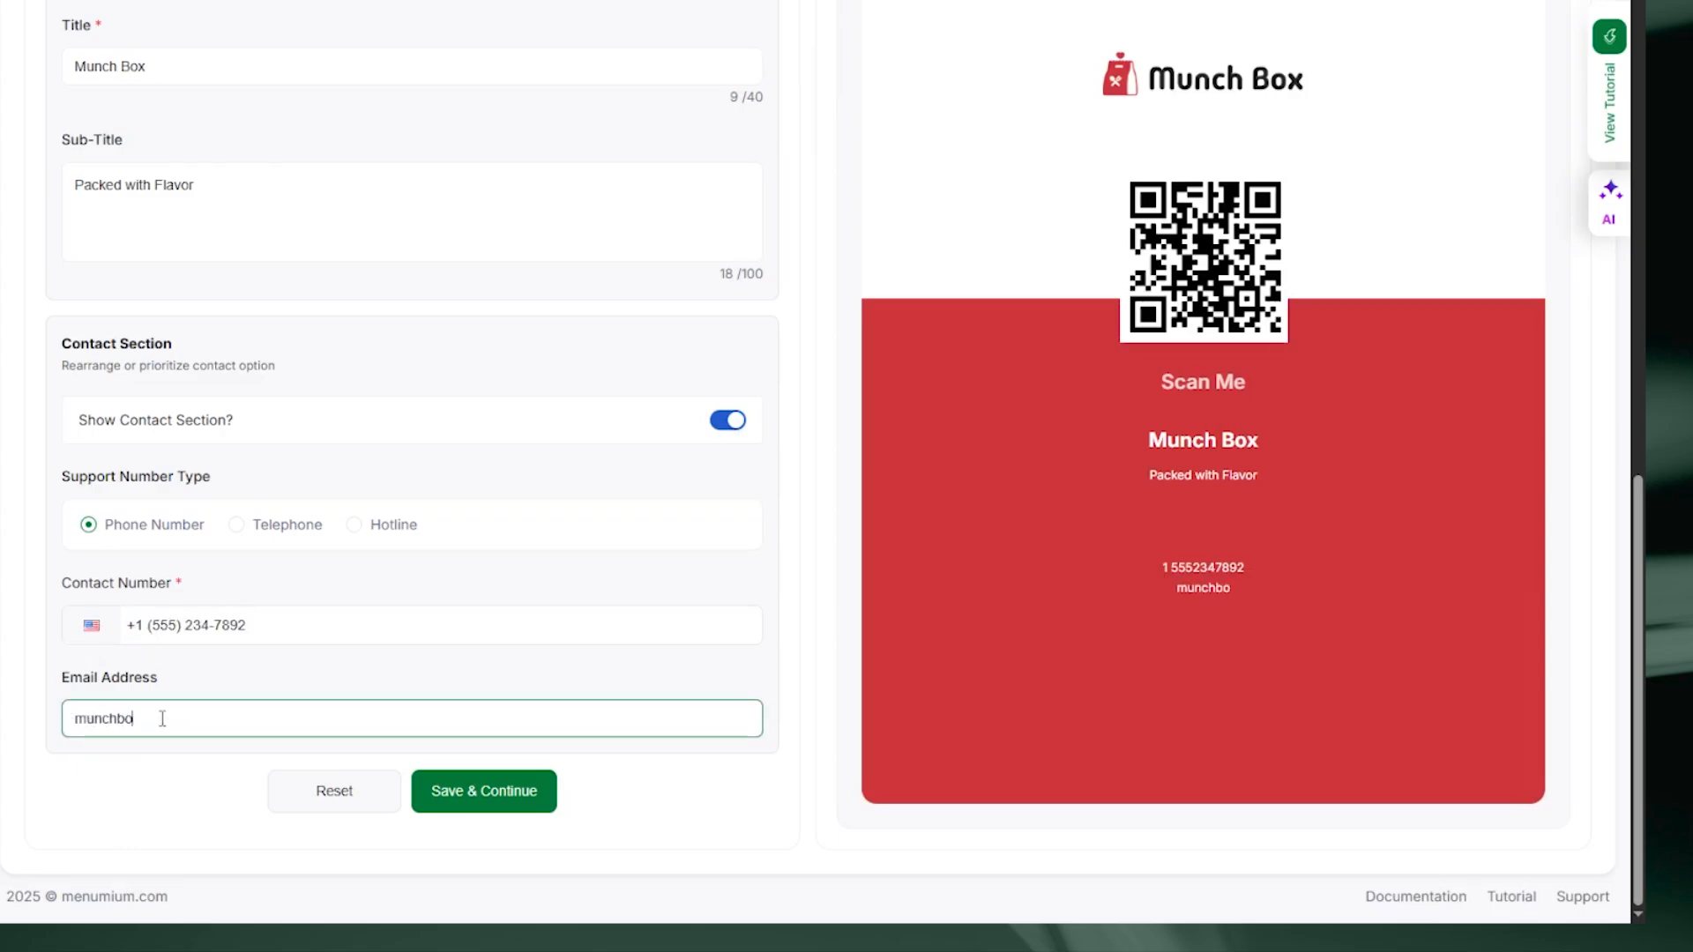
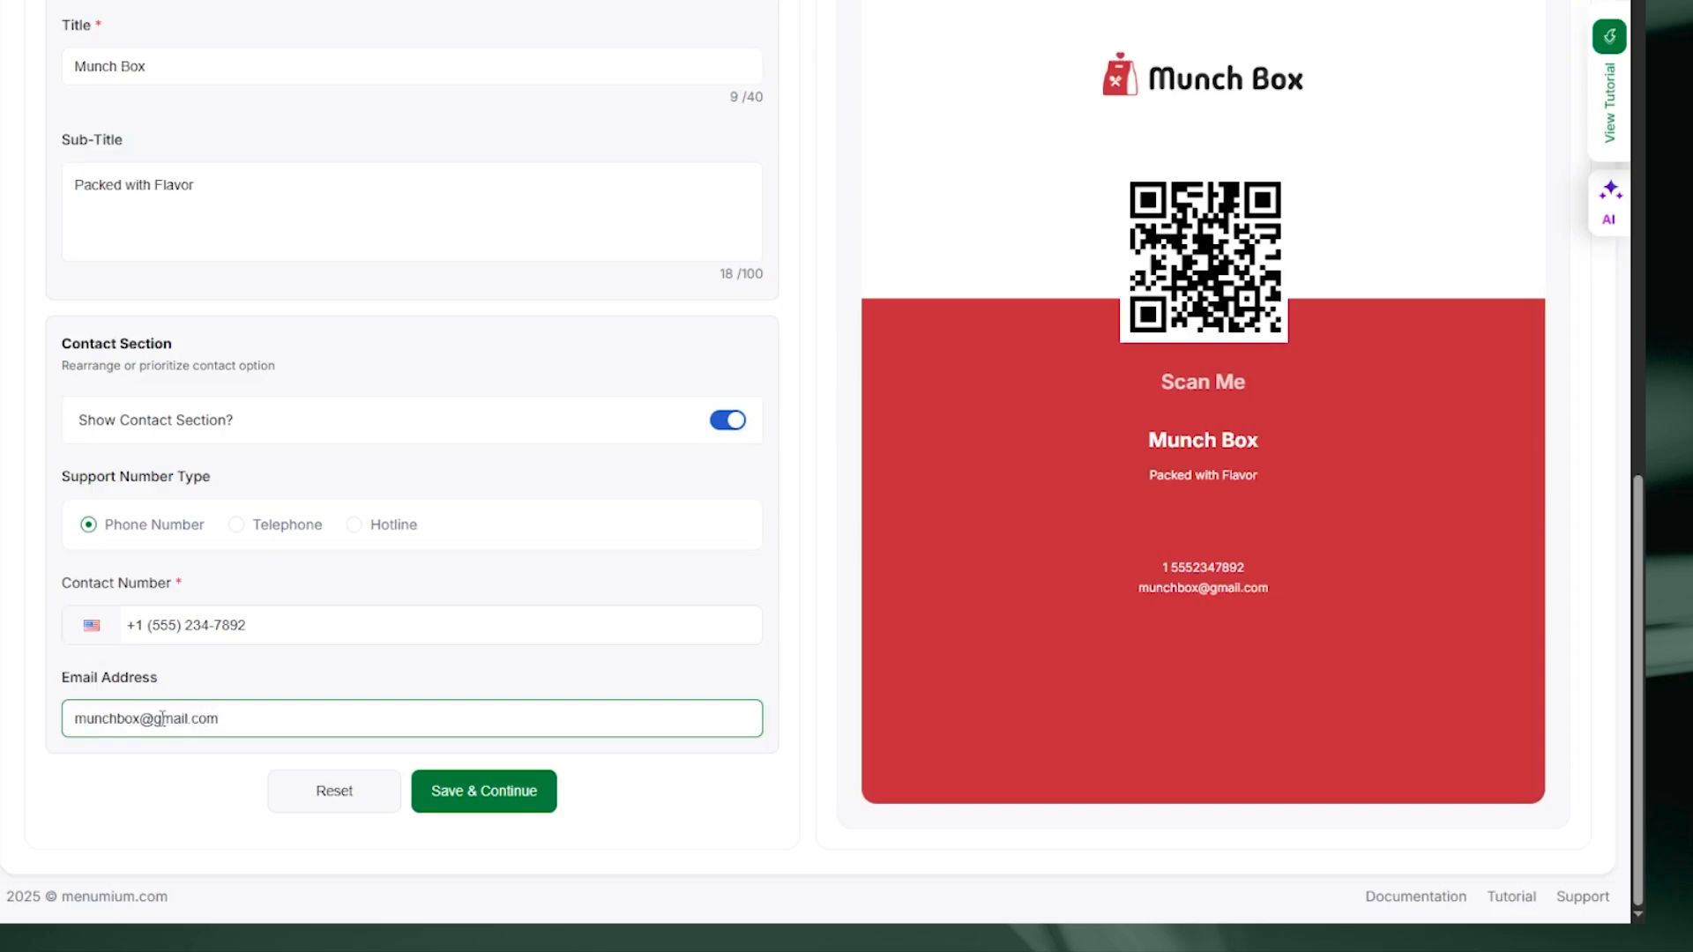
click(502, 792)
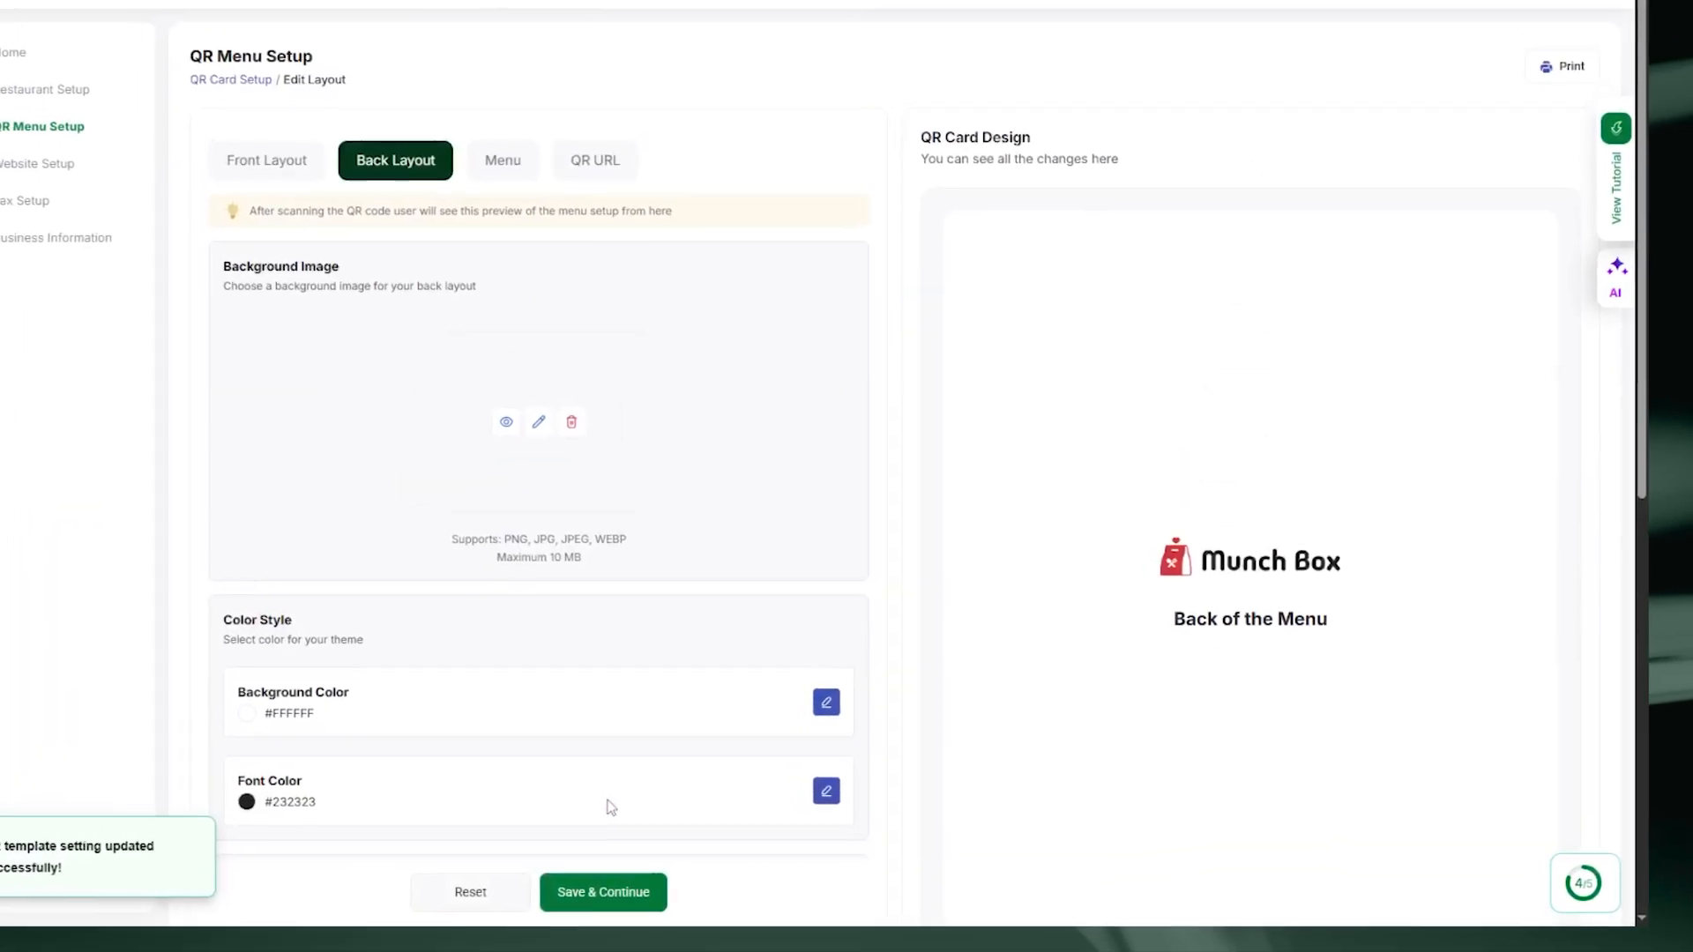
scroll(618, 715, down, 1)
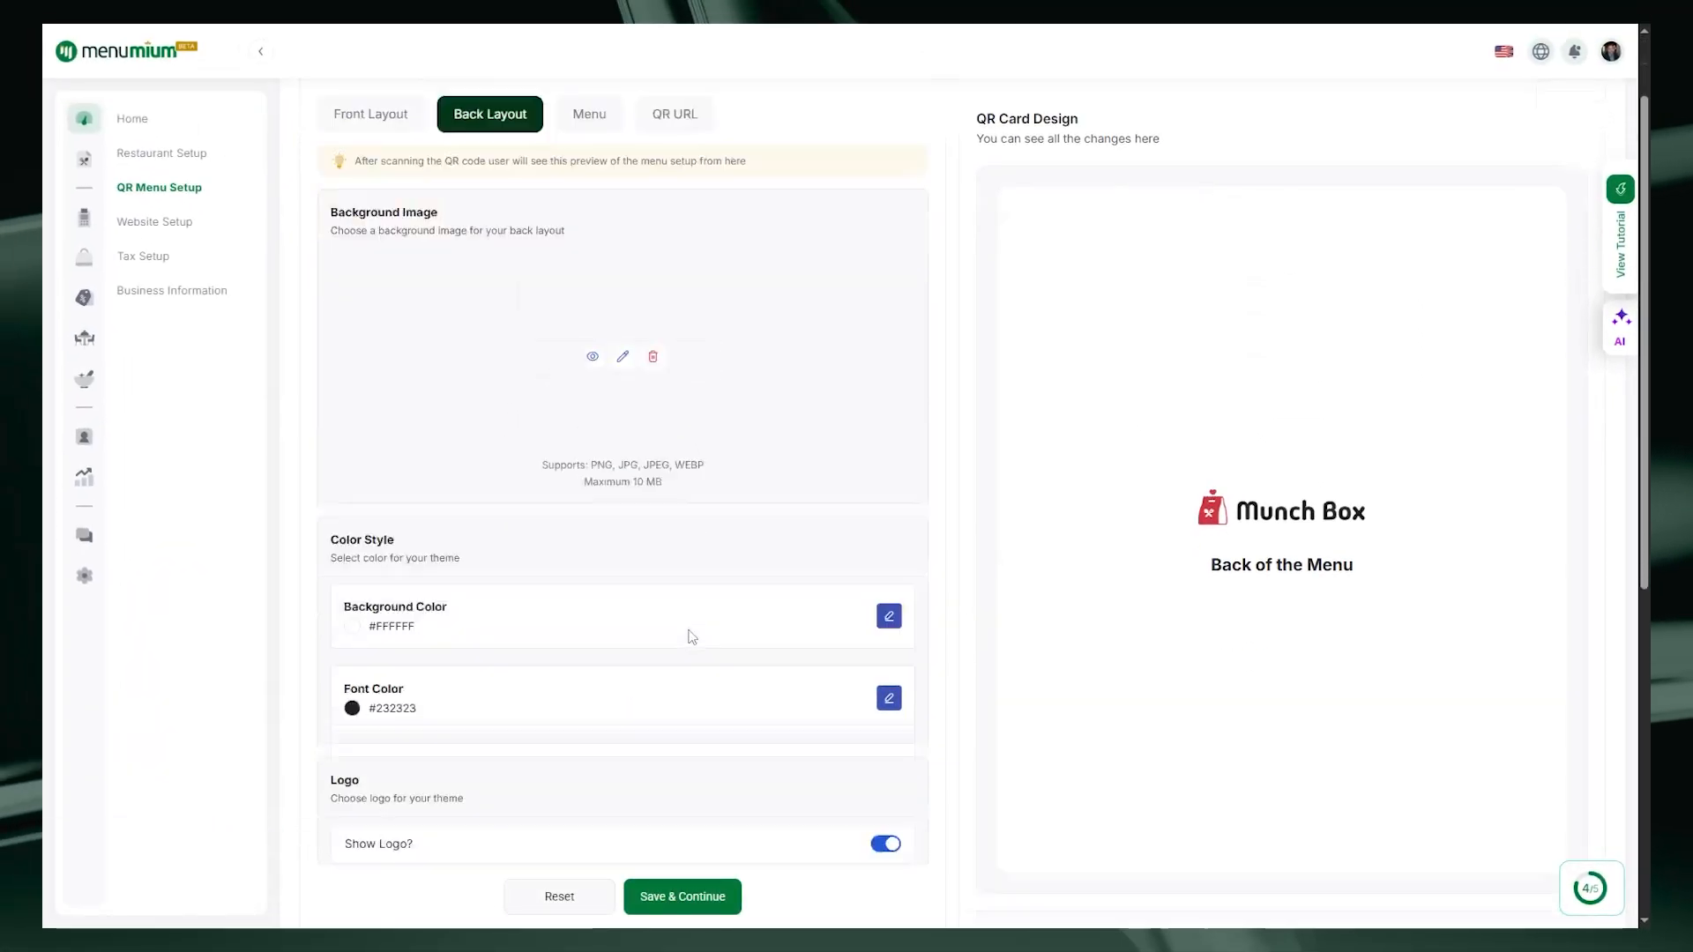
scroll(692, 637, down, 2)
scroll(692, 637, up, 3)
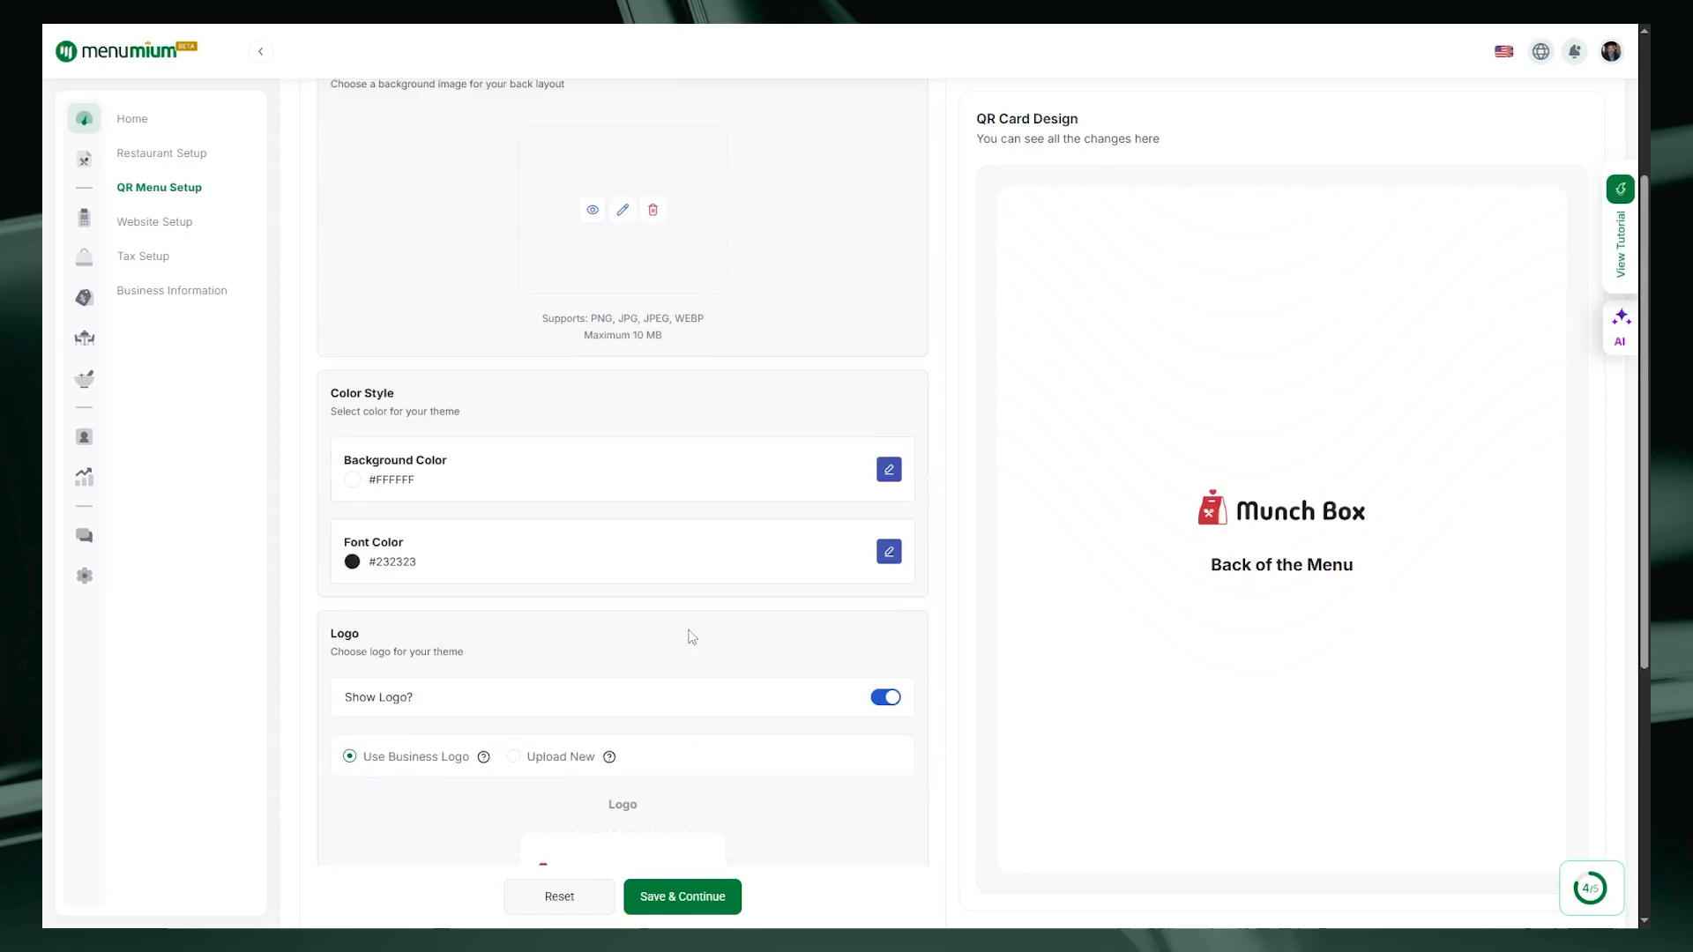
scroll(692, 637, down, 2)
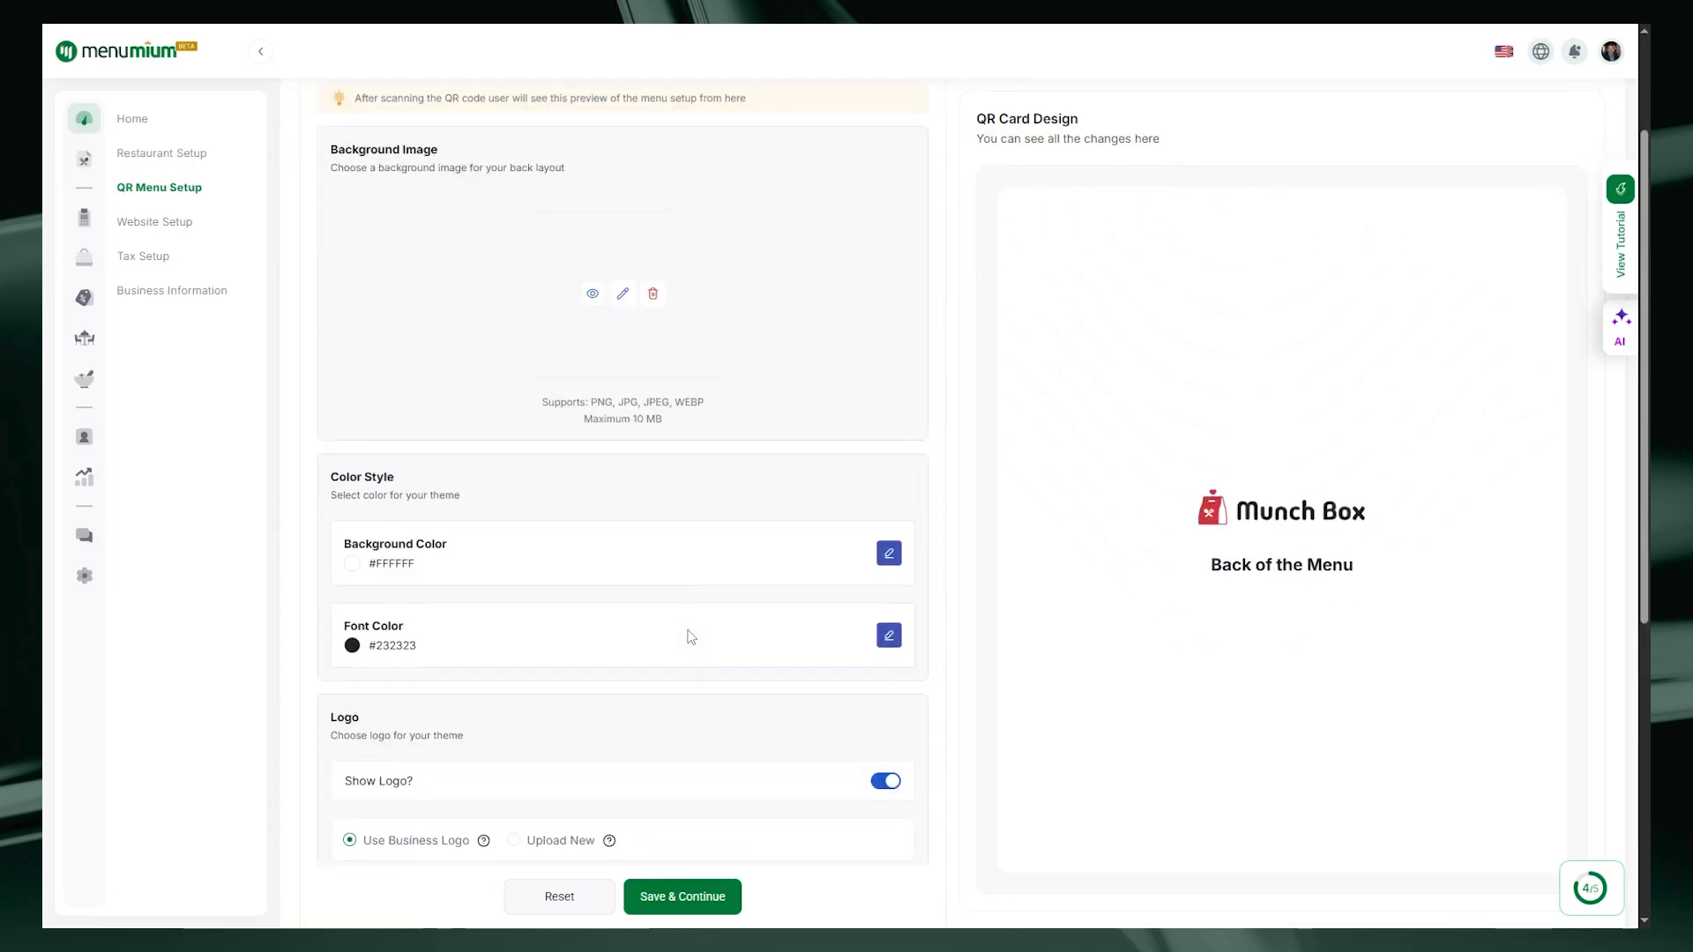
scroll(617, 291, up, 2)
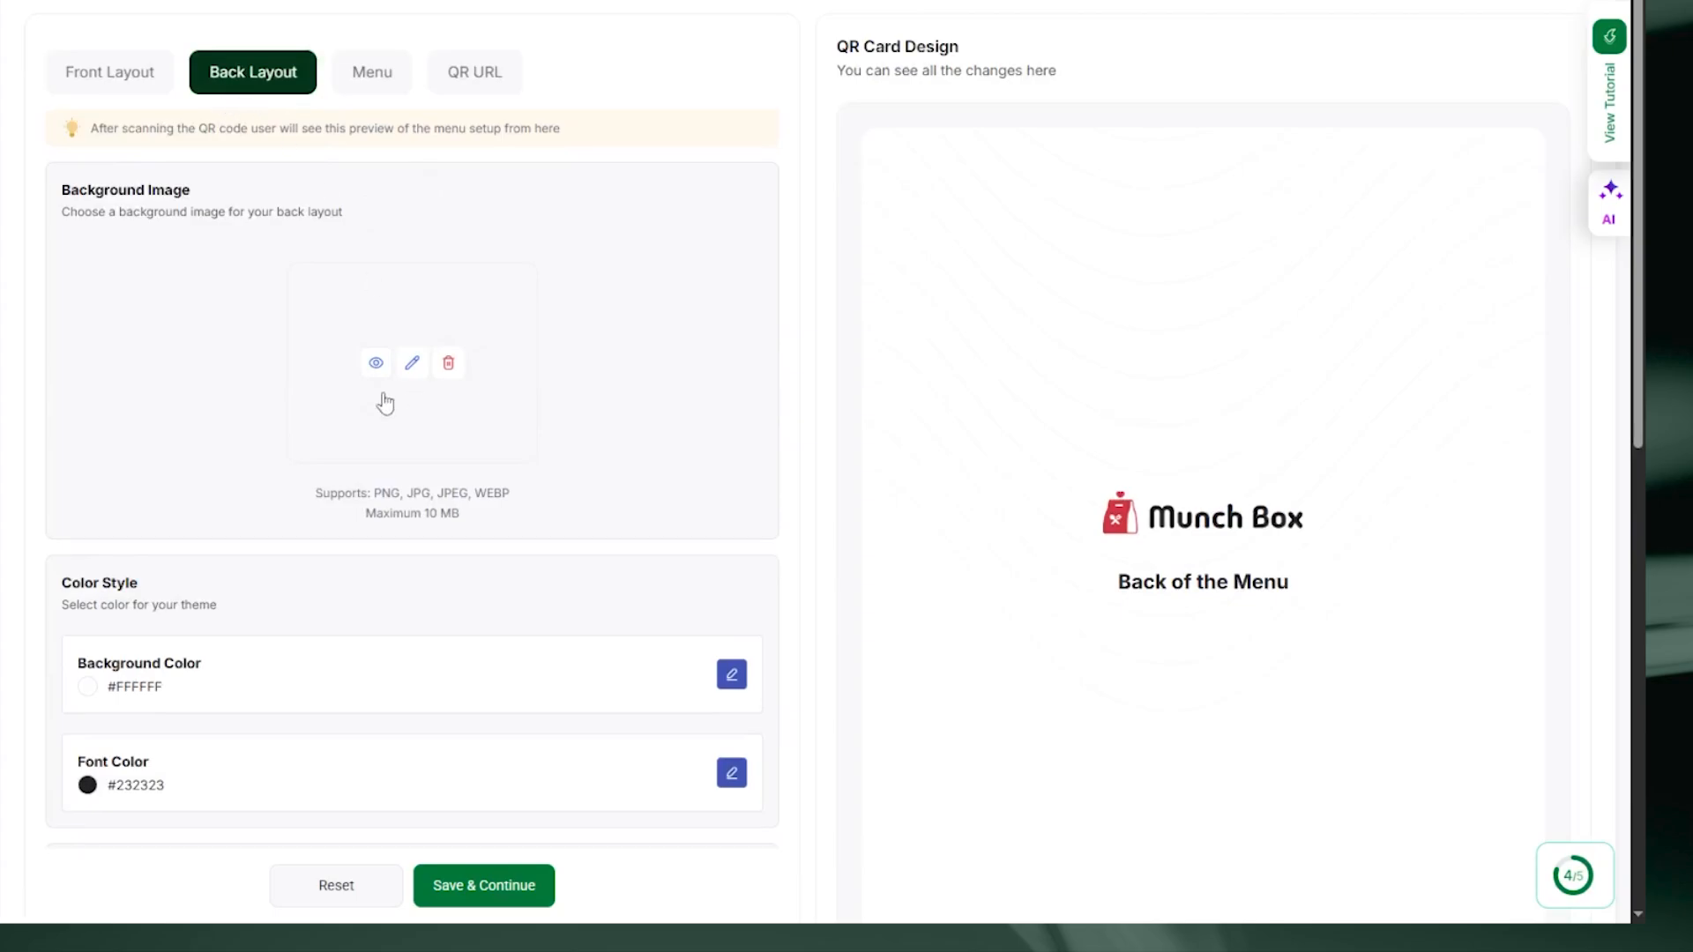
scroll(539, 581, down, 2)
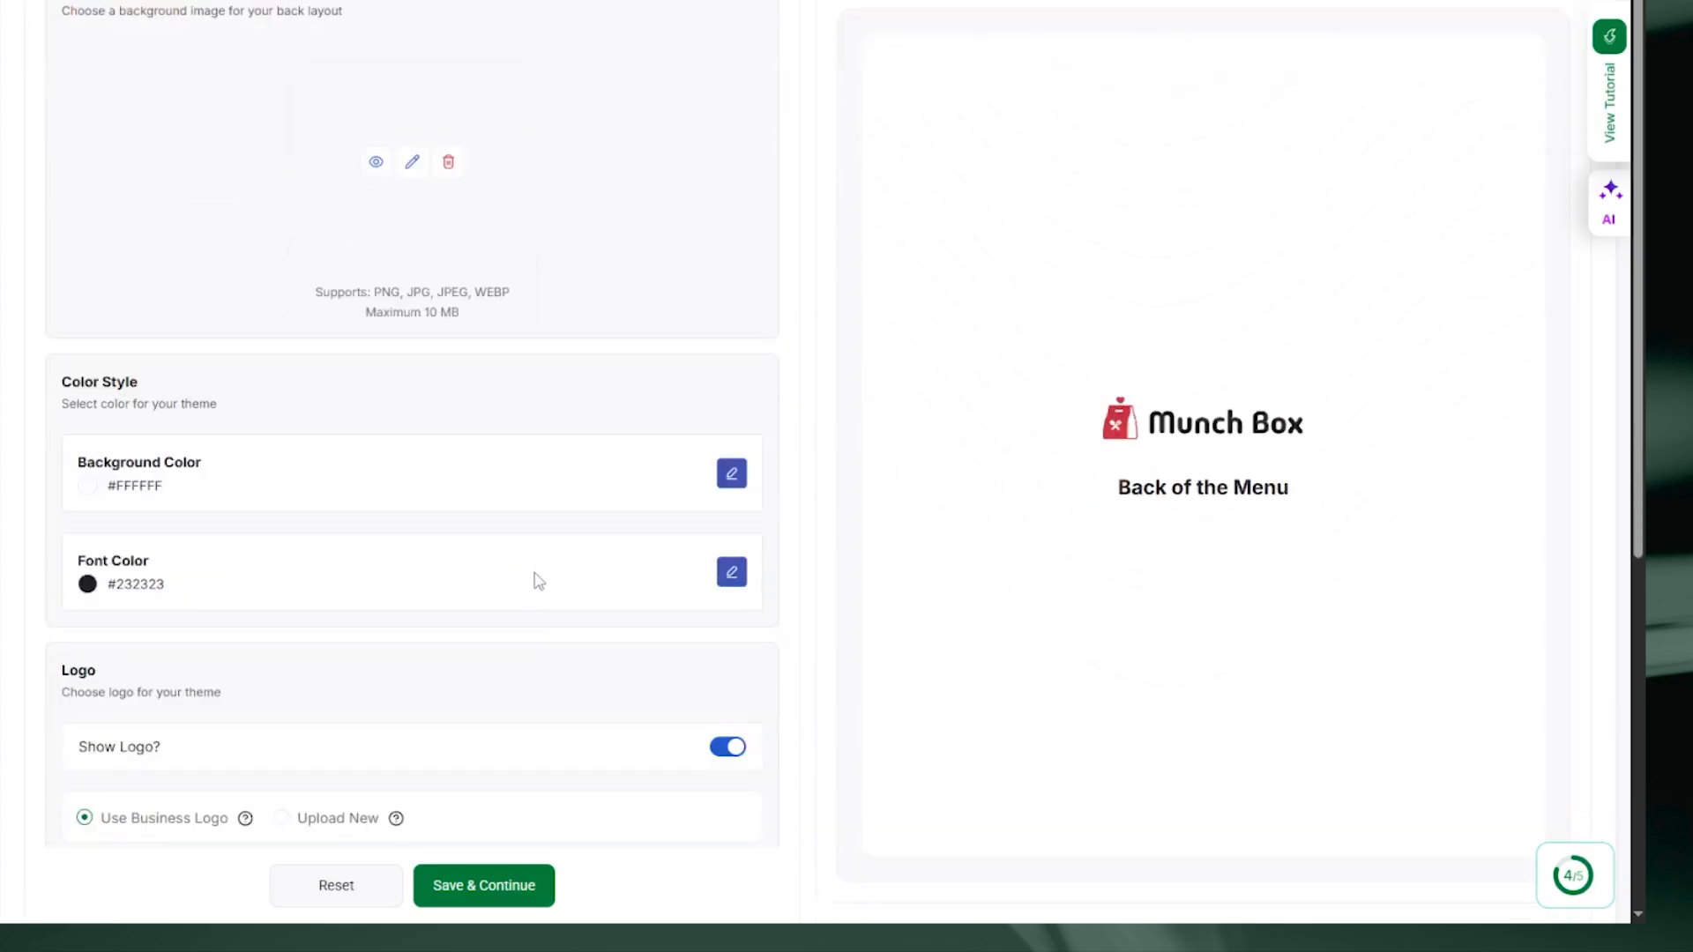
Step: Give the back layout a red #CF353B background and white font colour
click(728, 471)
click(662, 552)
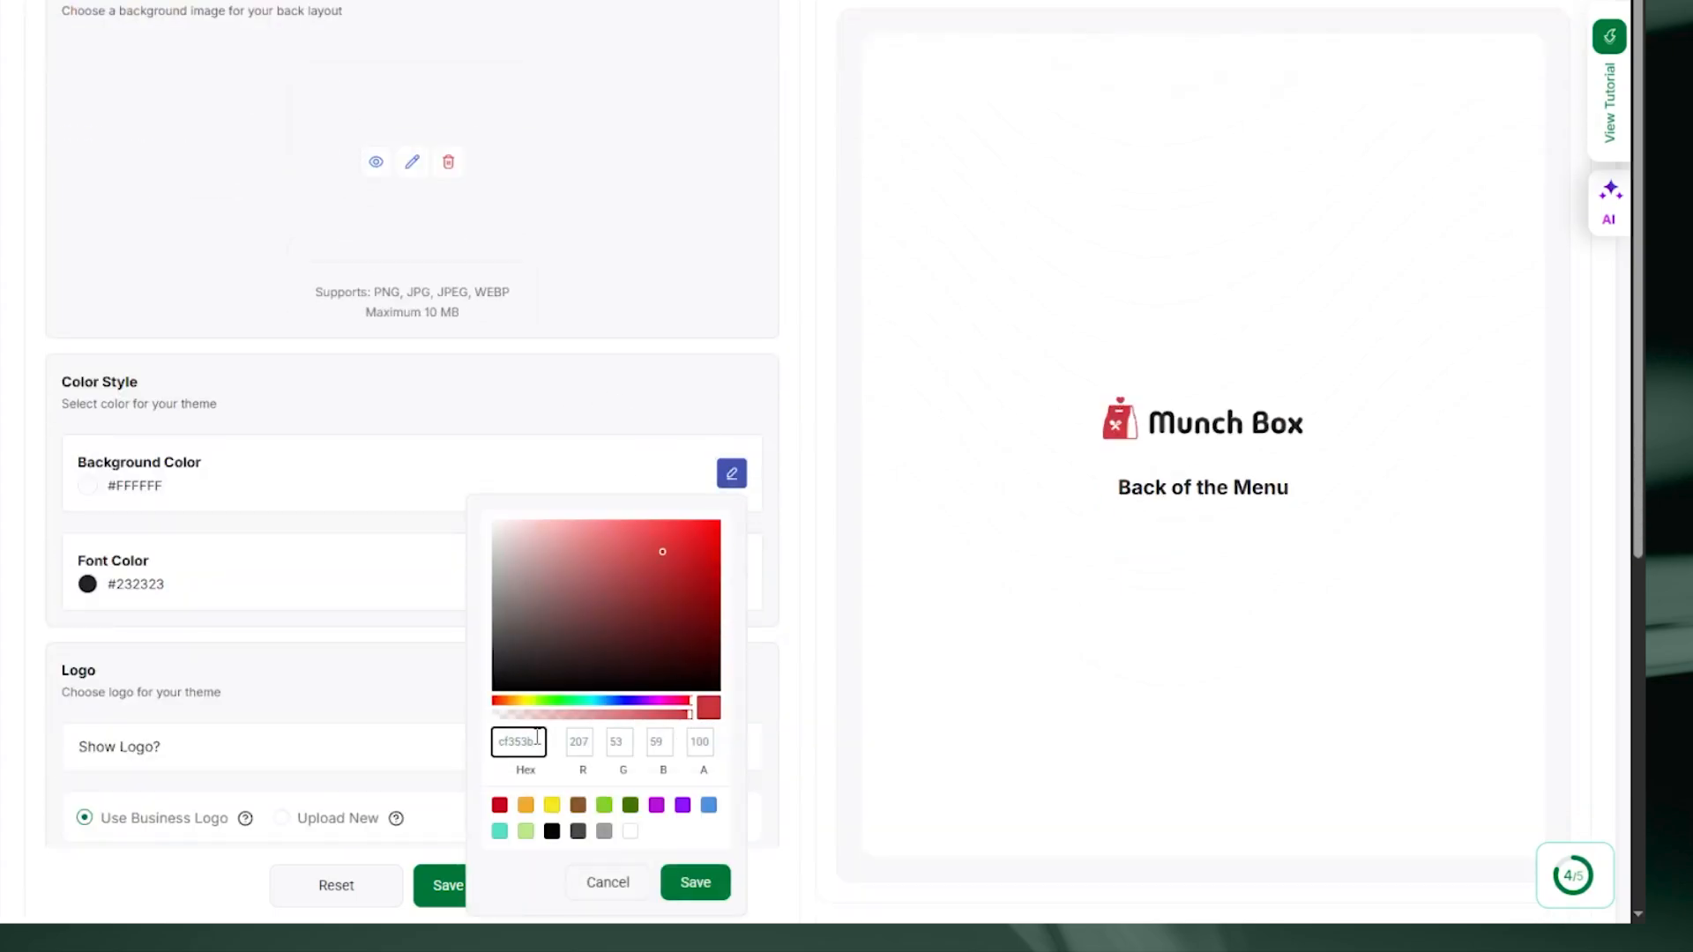
click(701, 880)
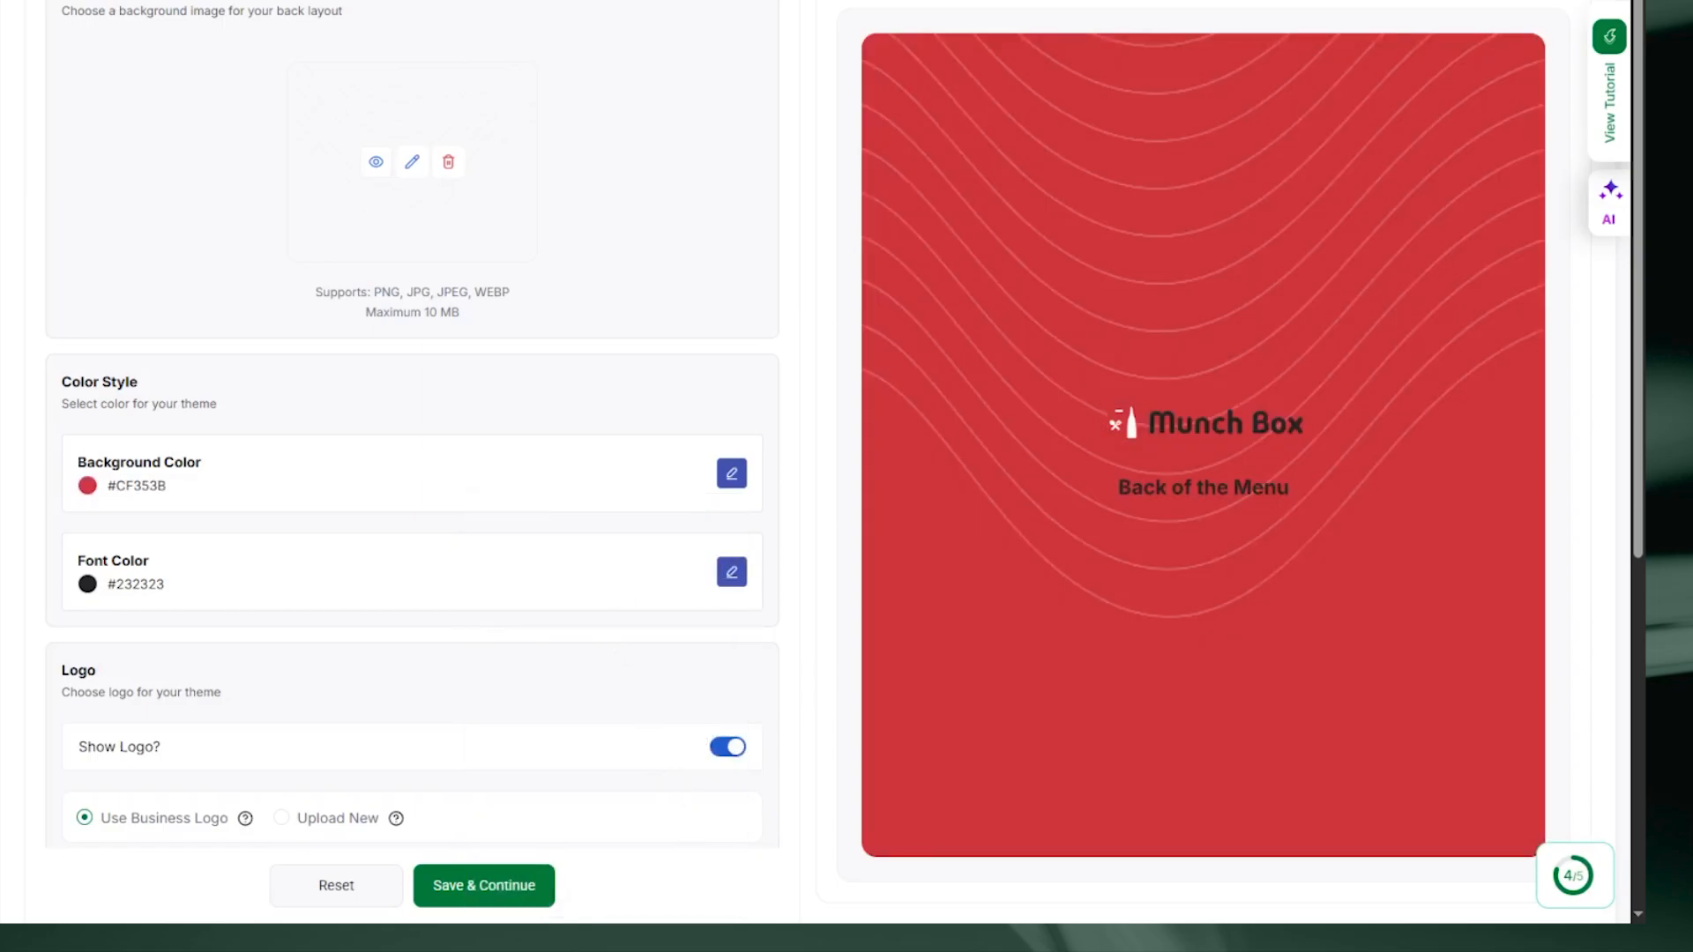
click(731, 572)
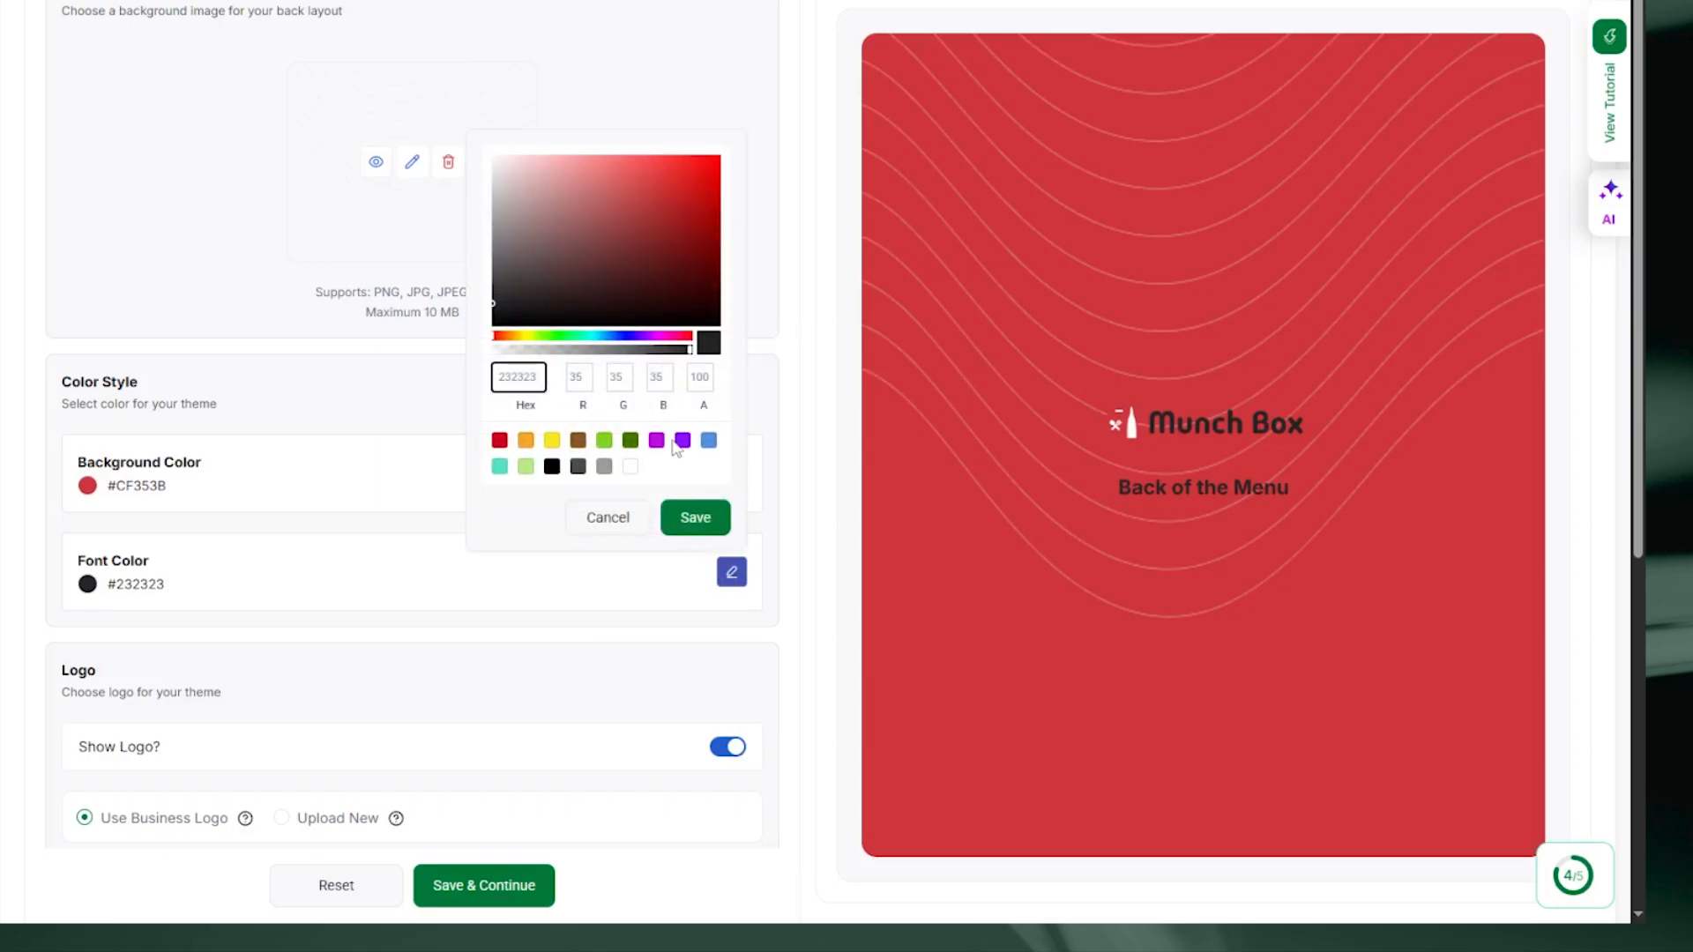
click(630, 467)
click(710, 518)
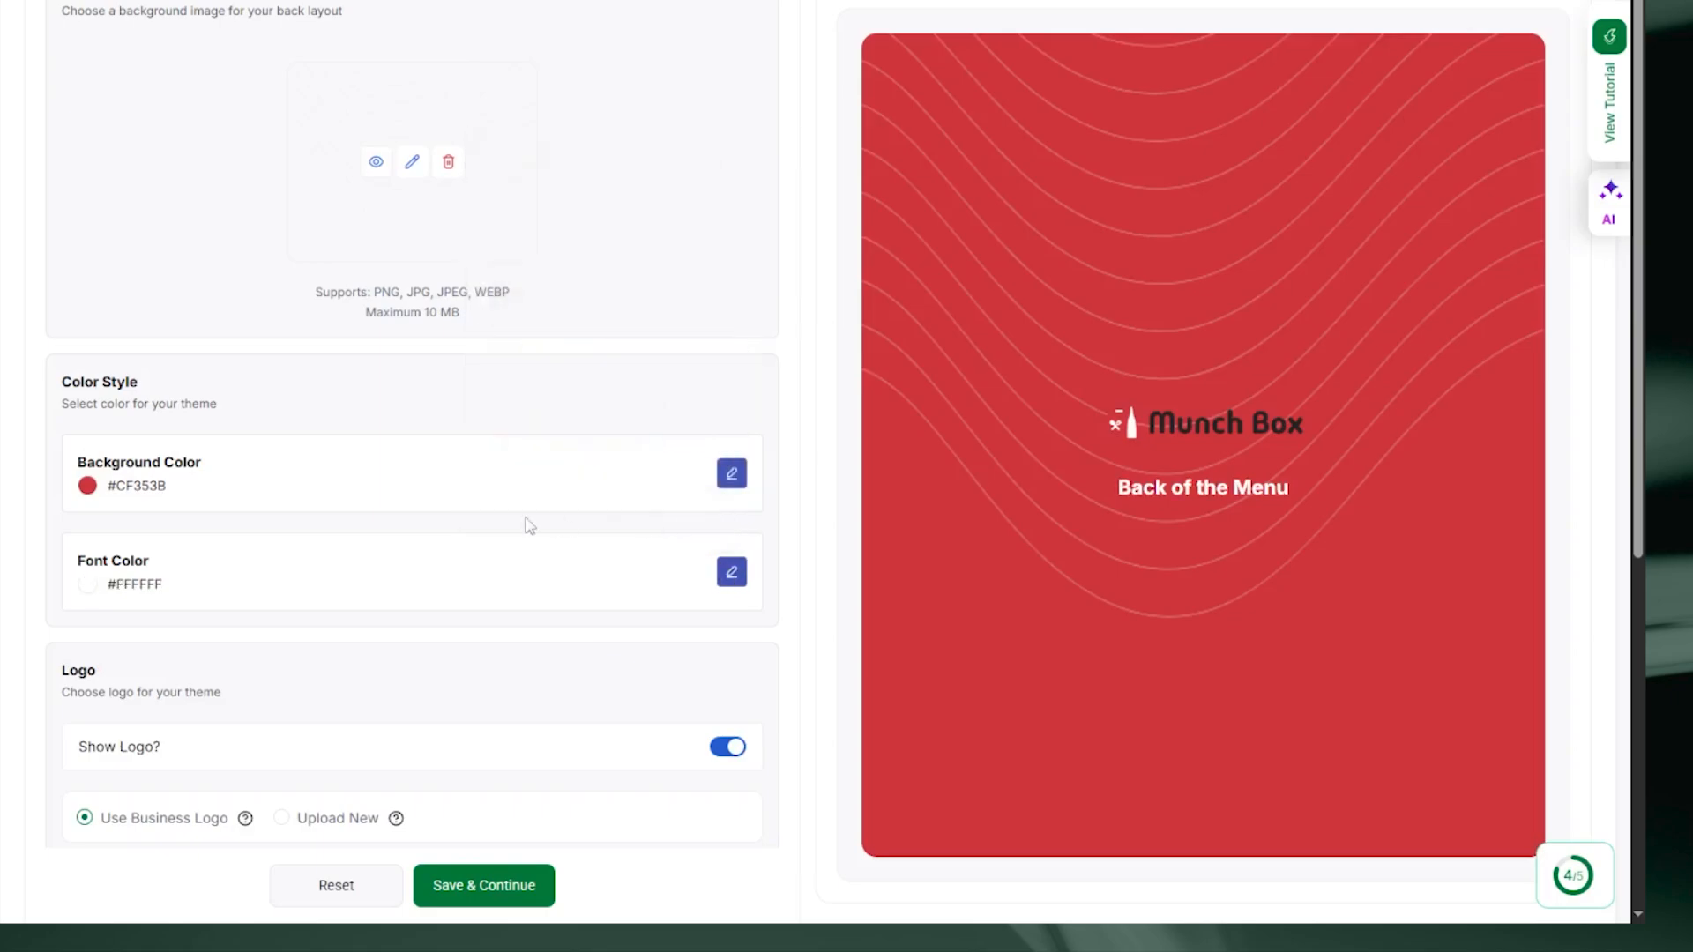
scroll(526, 516, down, 3)
Step: Upload a new logo image for the back layout, hide its title, and save
click(728, 443)
click(728, 444)
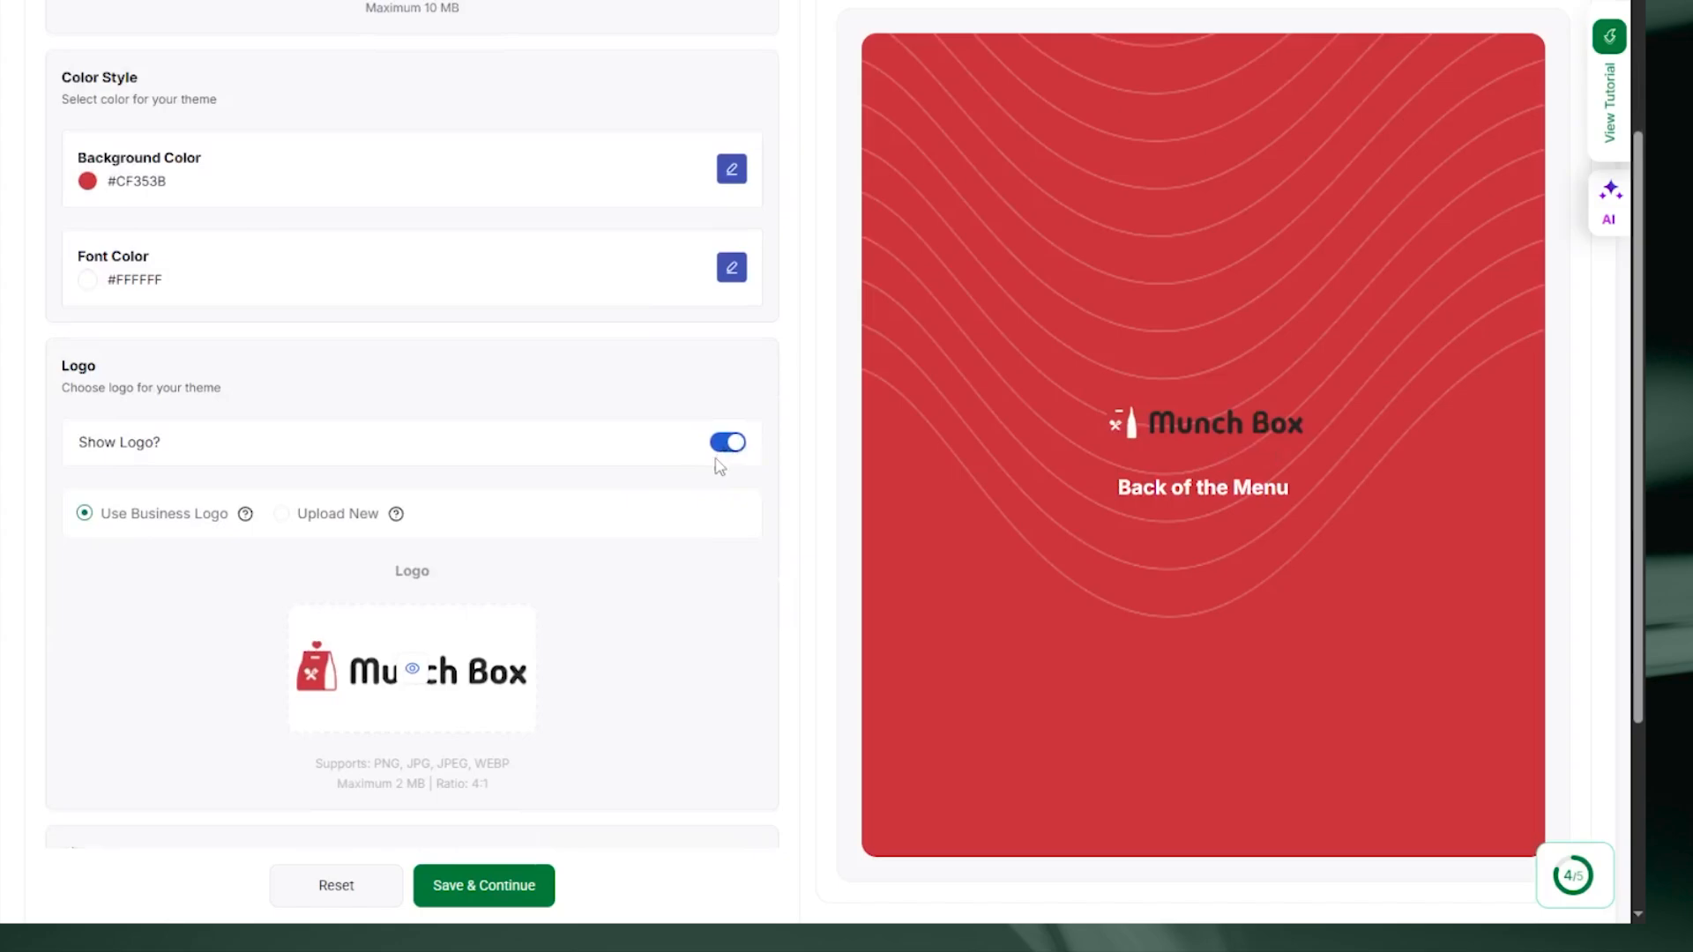
scroll(147, 450, down, 2)
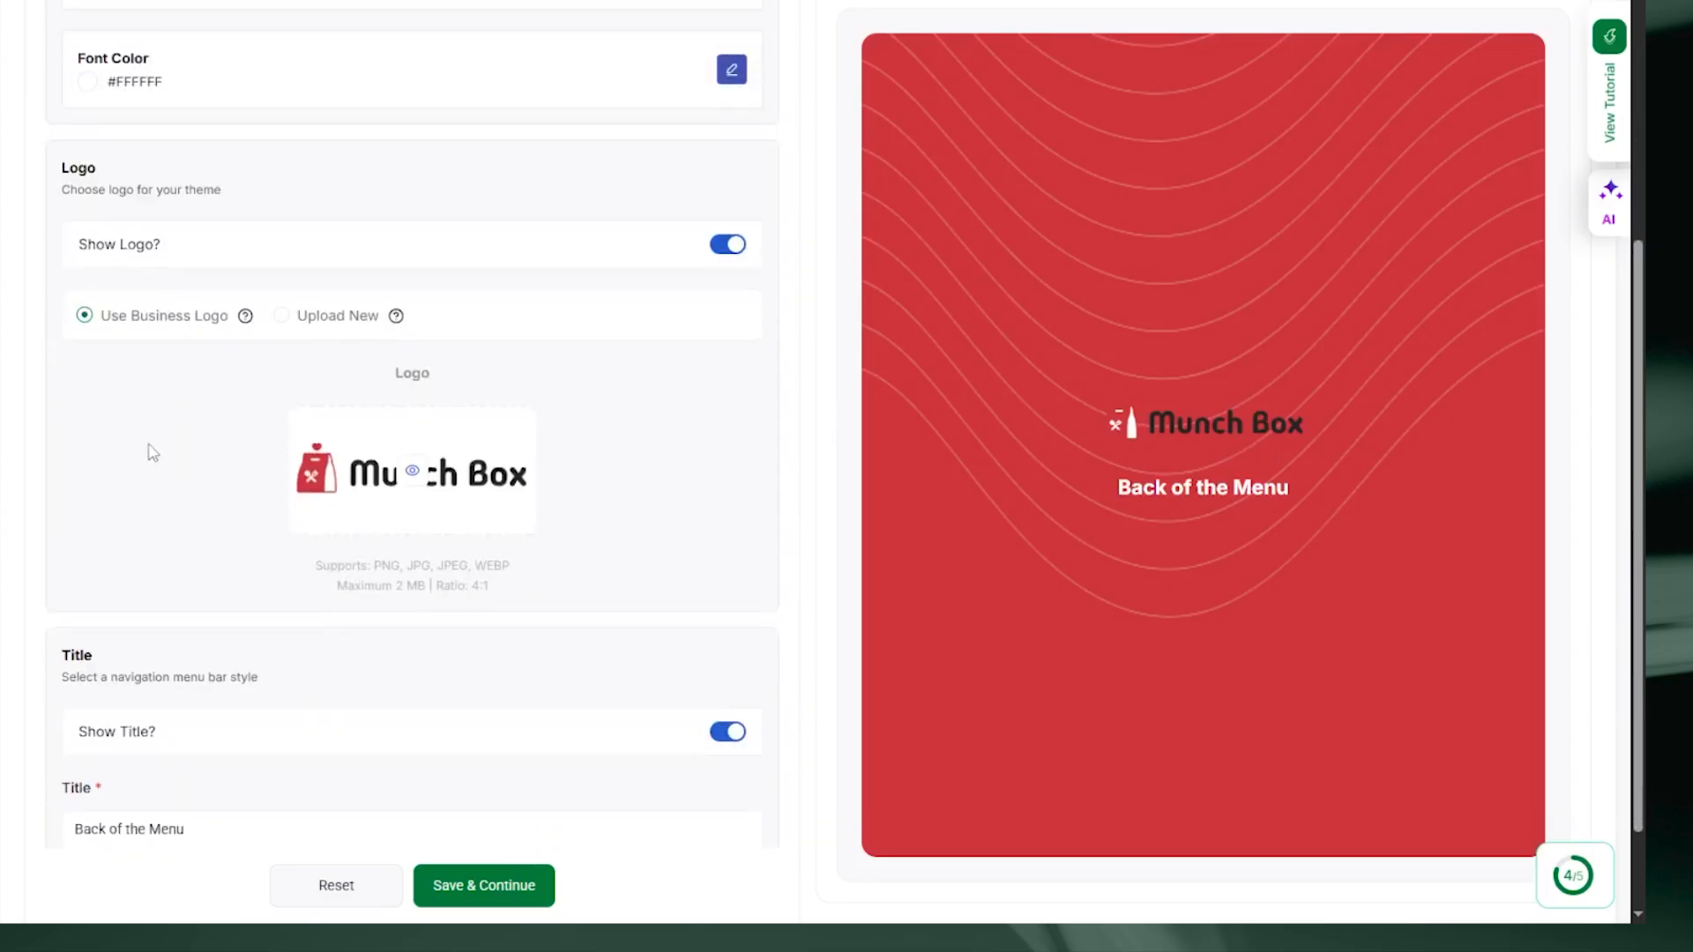
click(282, 315)
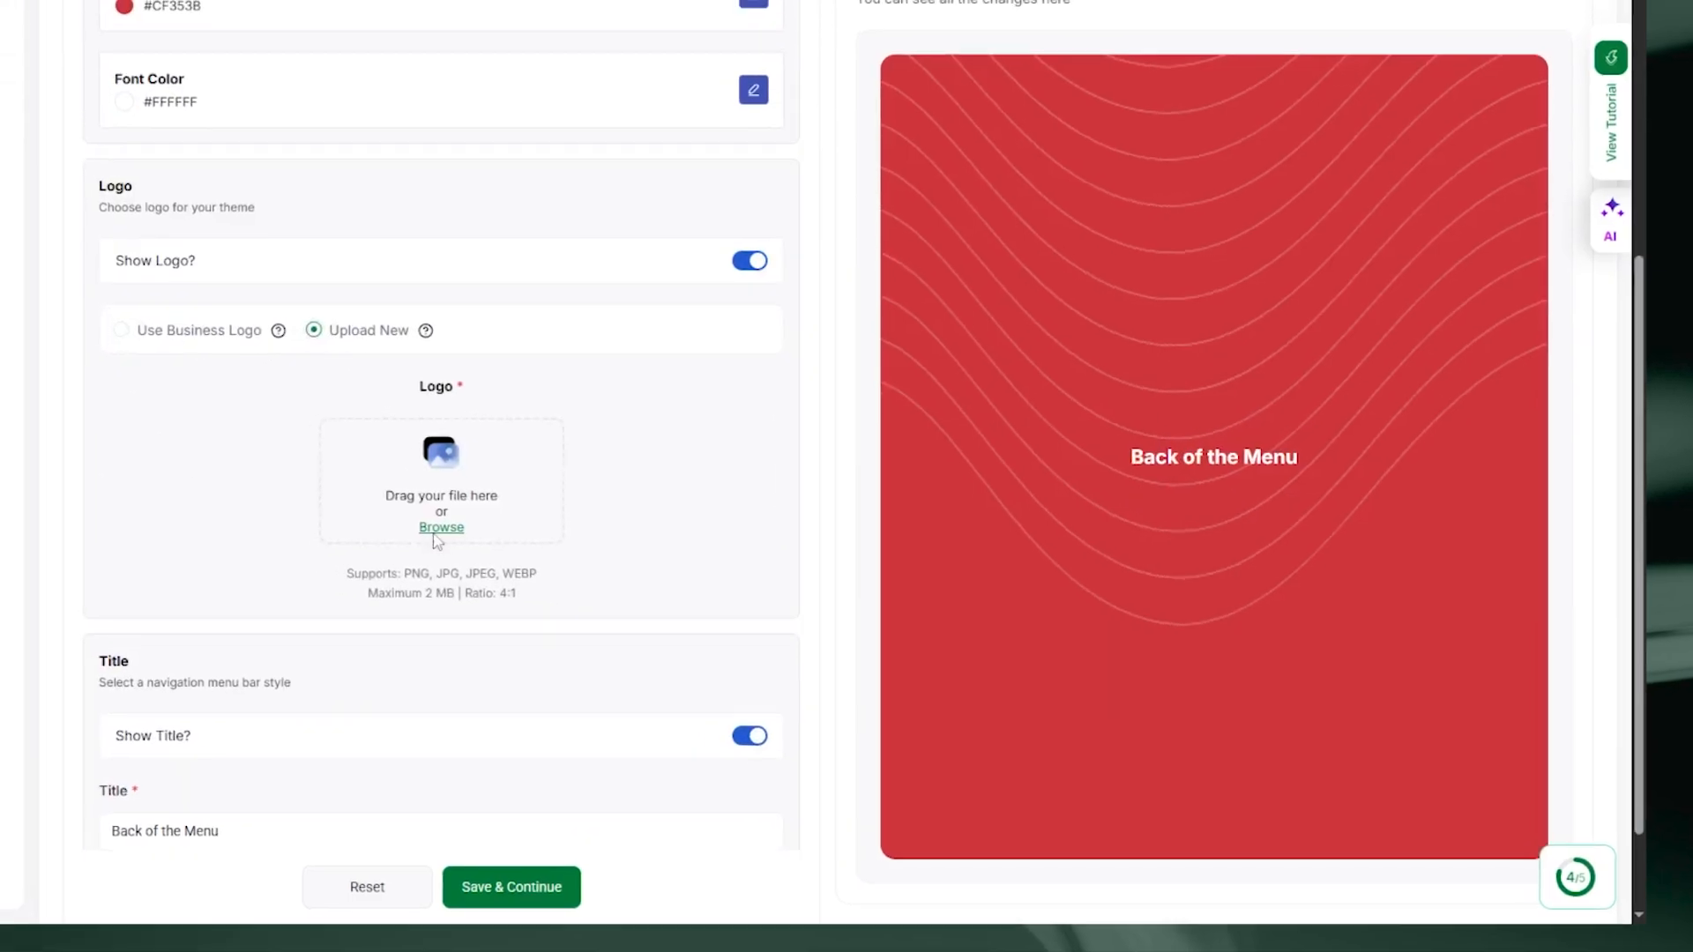
click(410, 516)
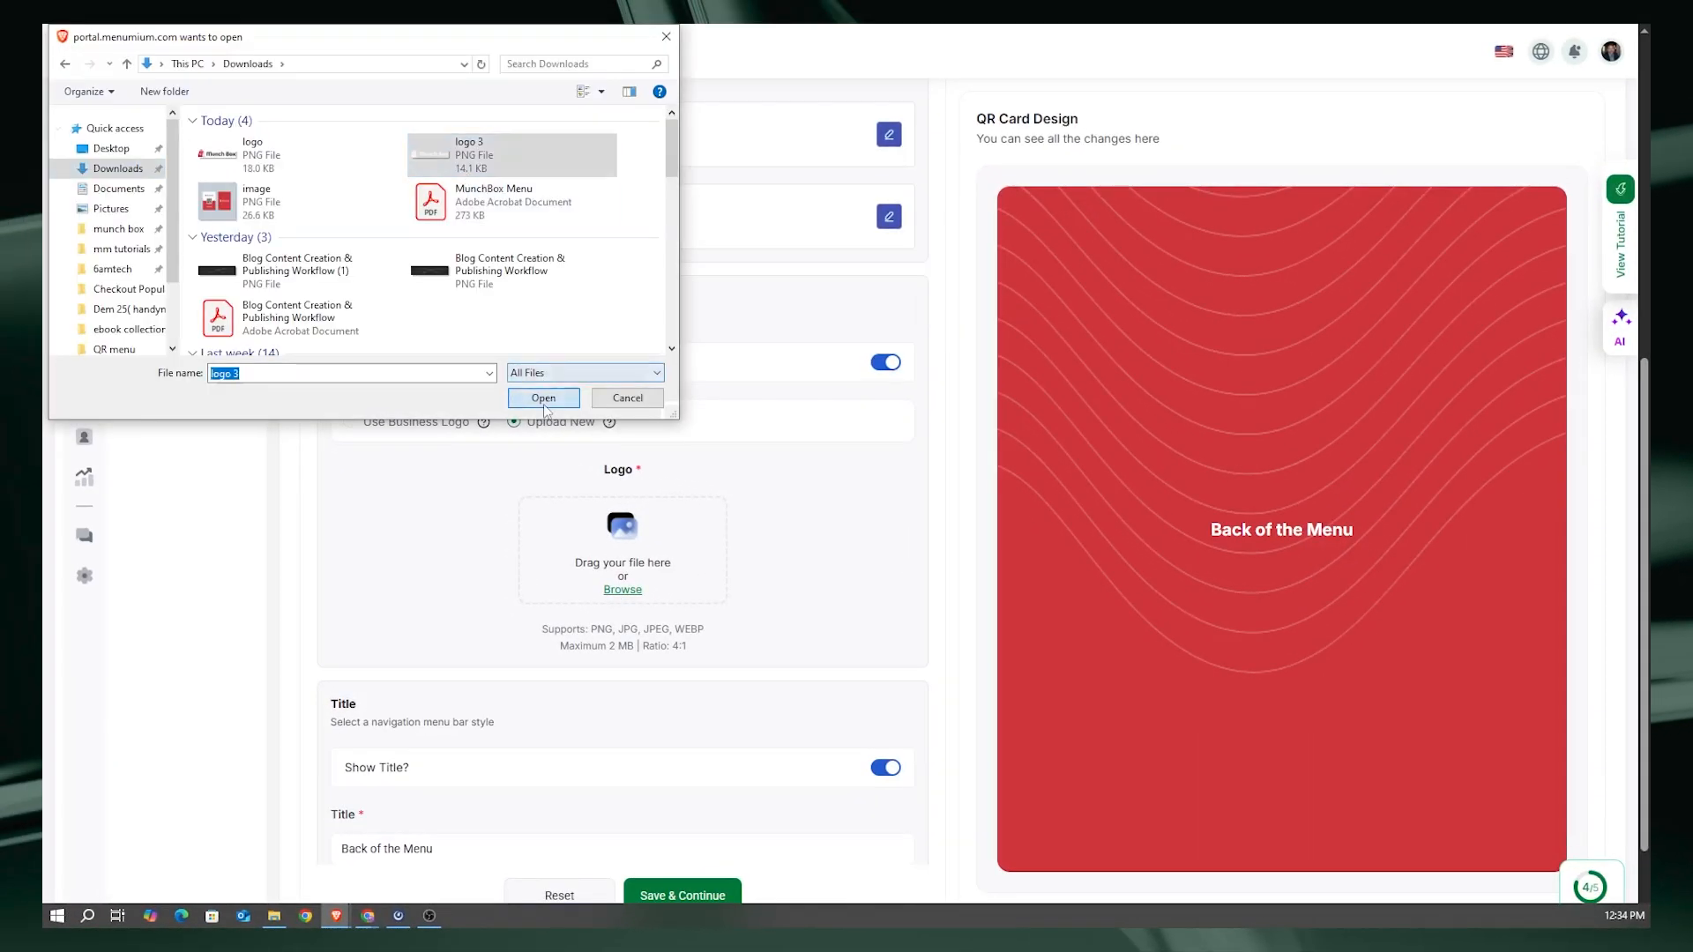
click(543, 398)
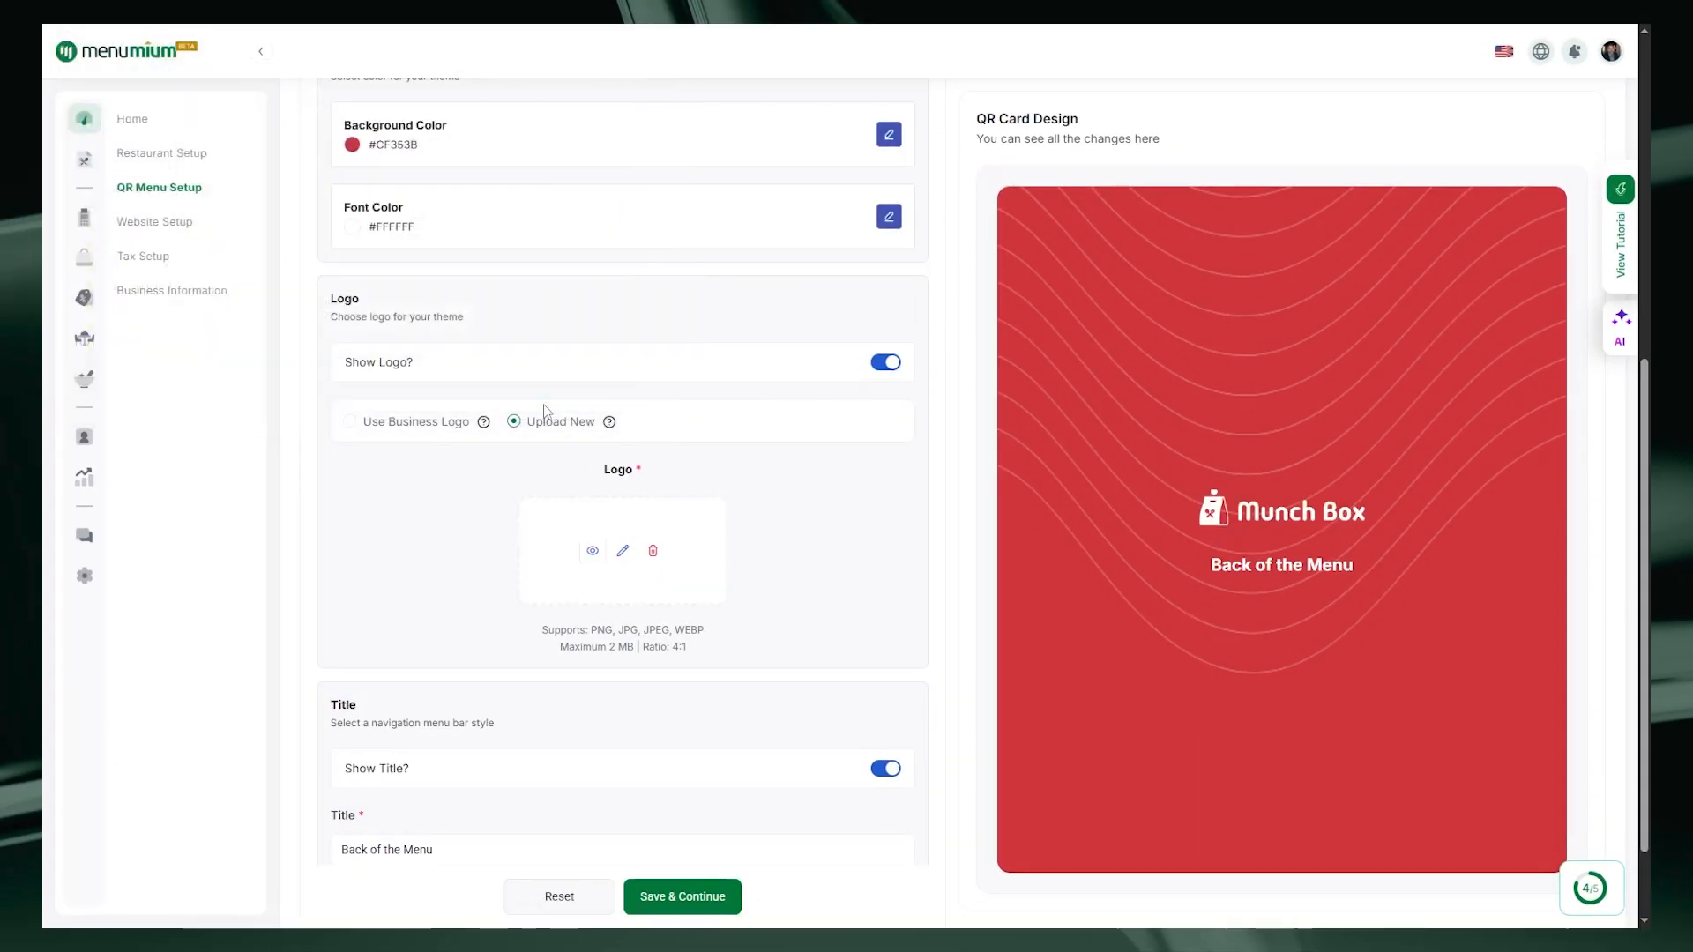
scroll(740, 649, down, 1)
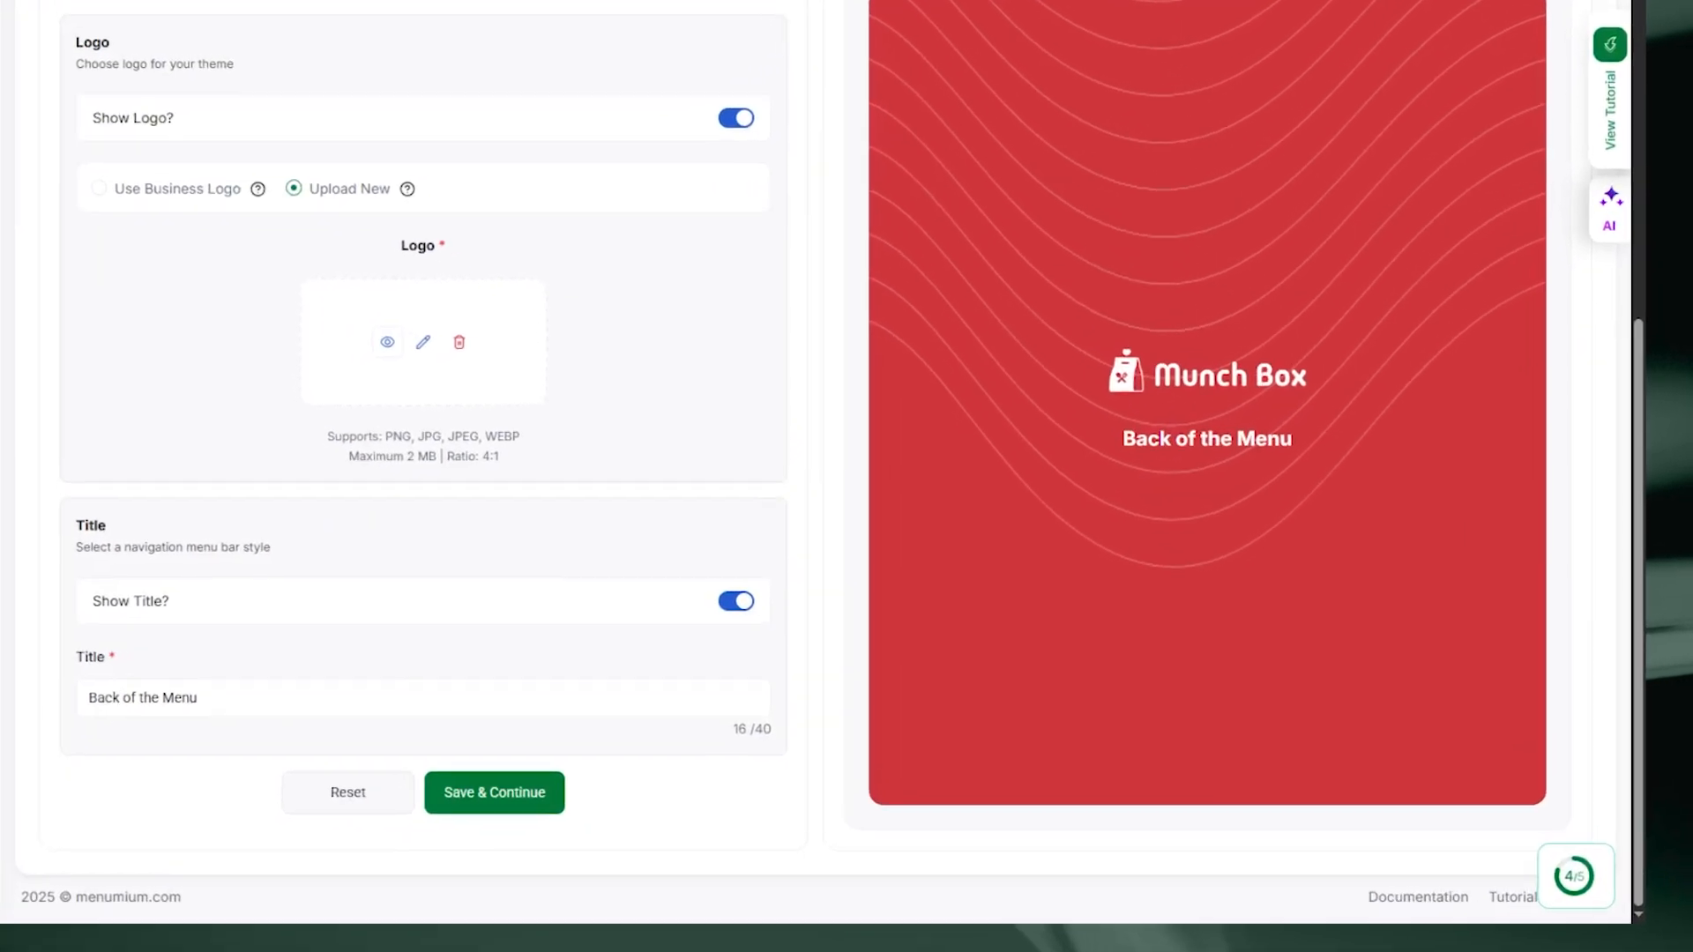
click(728, 597)
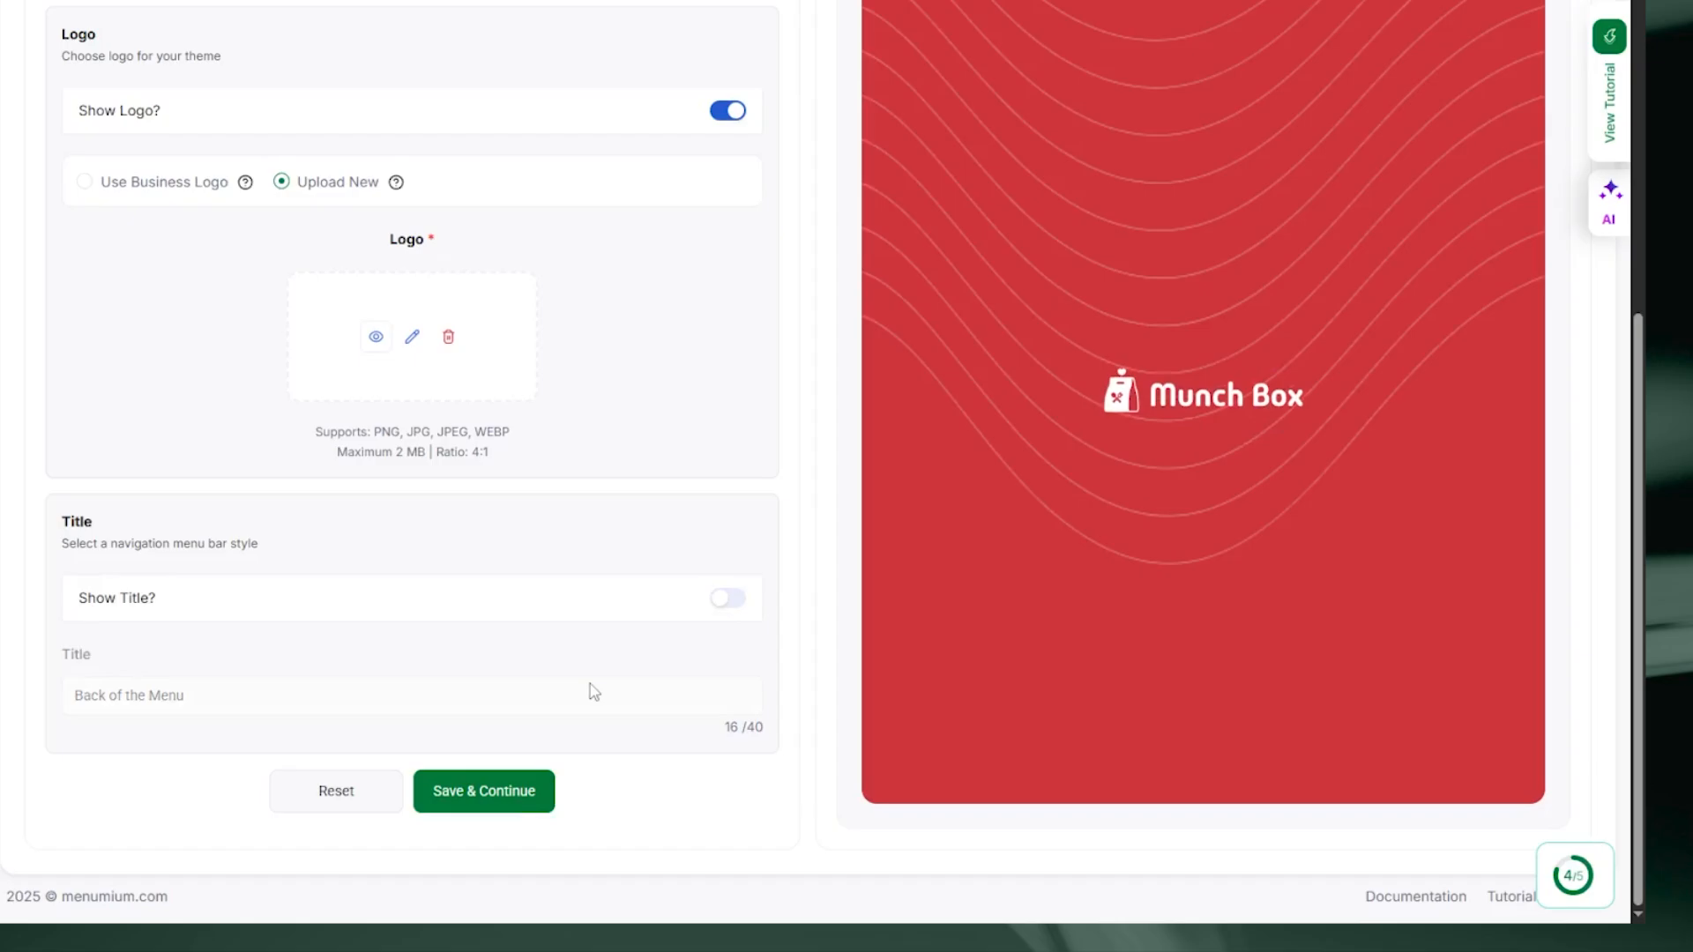
click(522, 811)
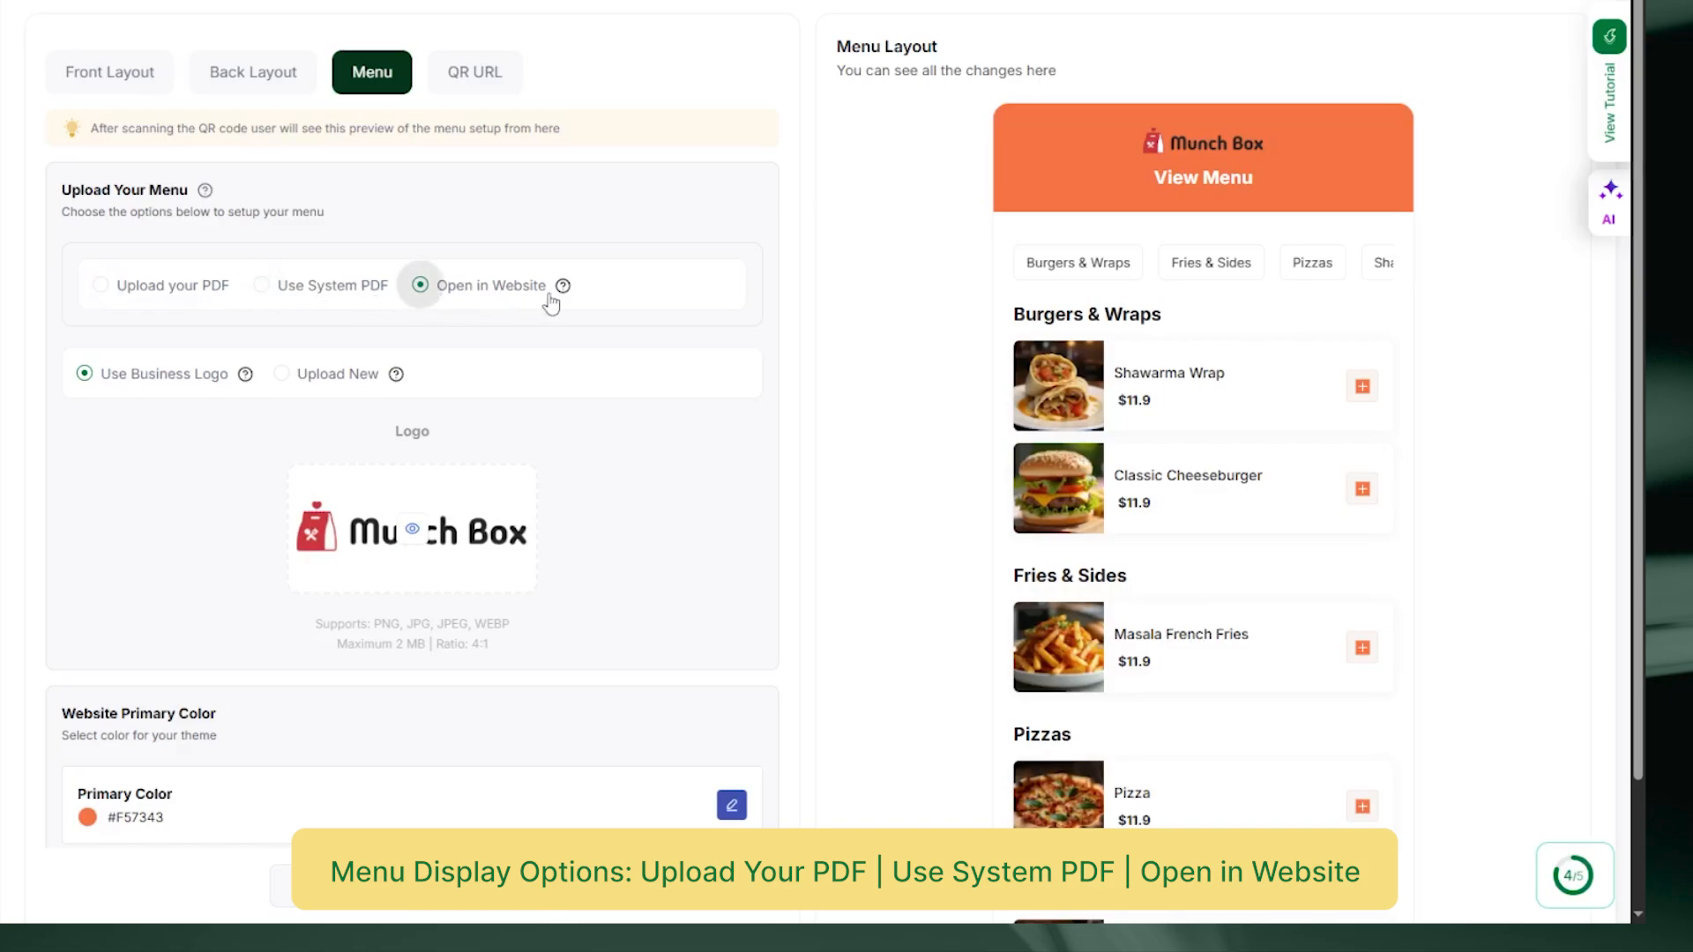
Step: Upload the MunchBox Menu PDF from Downloads as the menu and save it
click(99, 285)
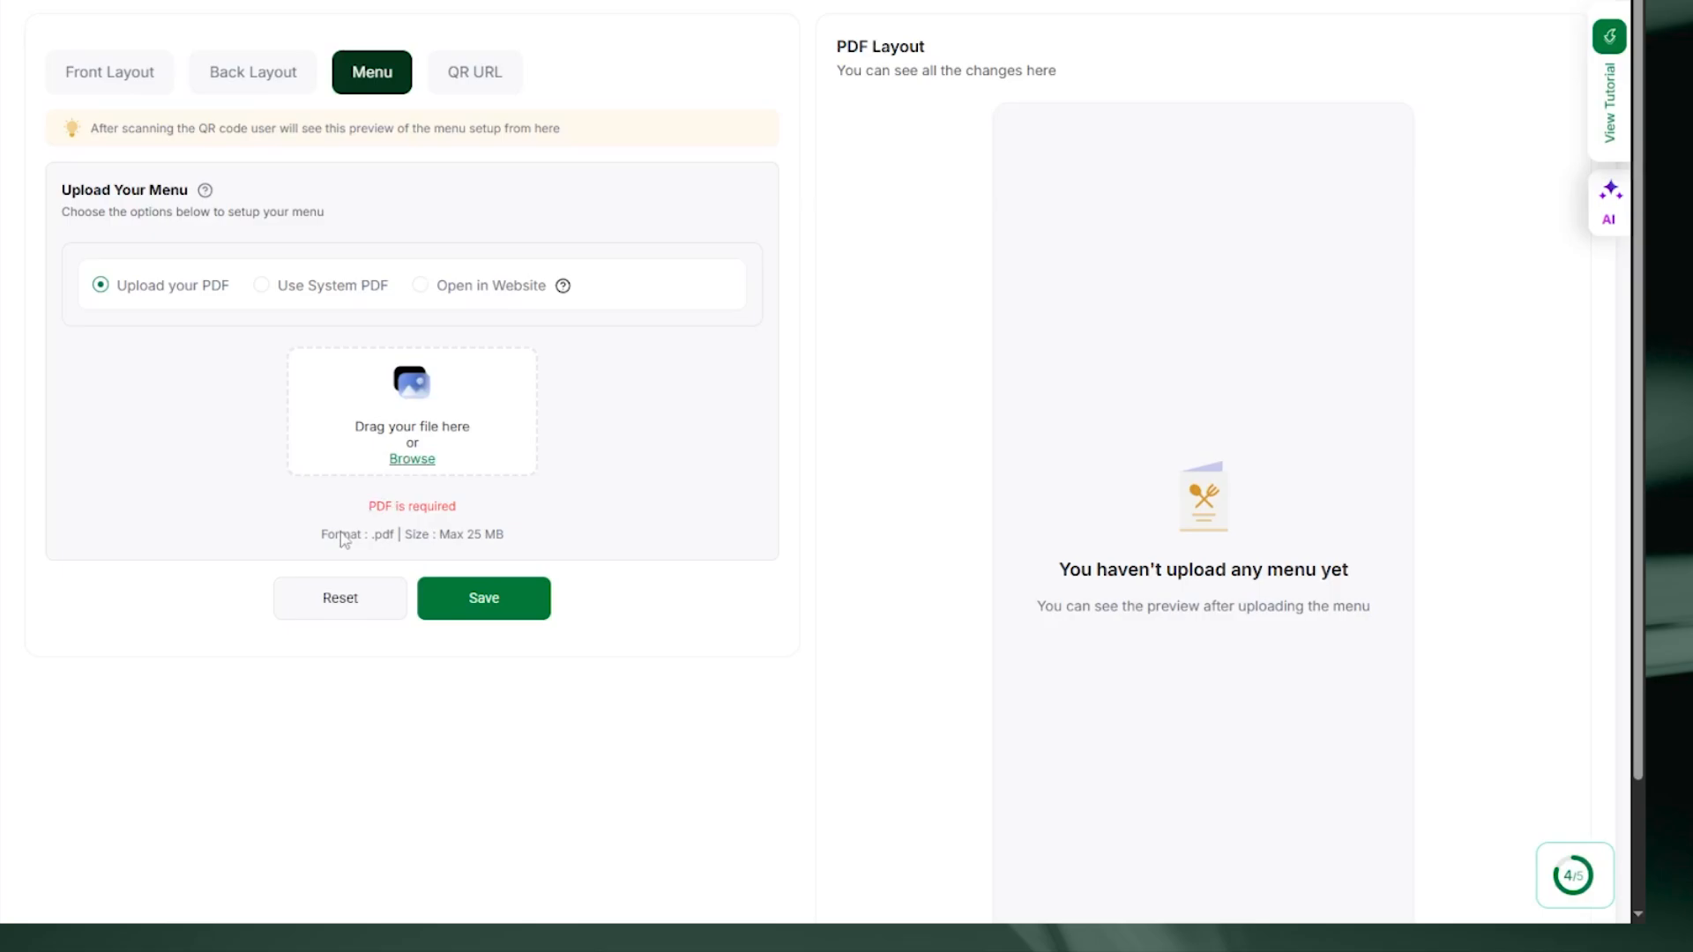
mouse_move(326, 533)
mouse_down()
mouse_move(506, 534)
mouse_move(310, 548)
mouse_up()
click(305, 540)
click(412, 458)
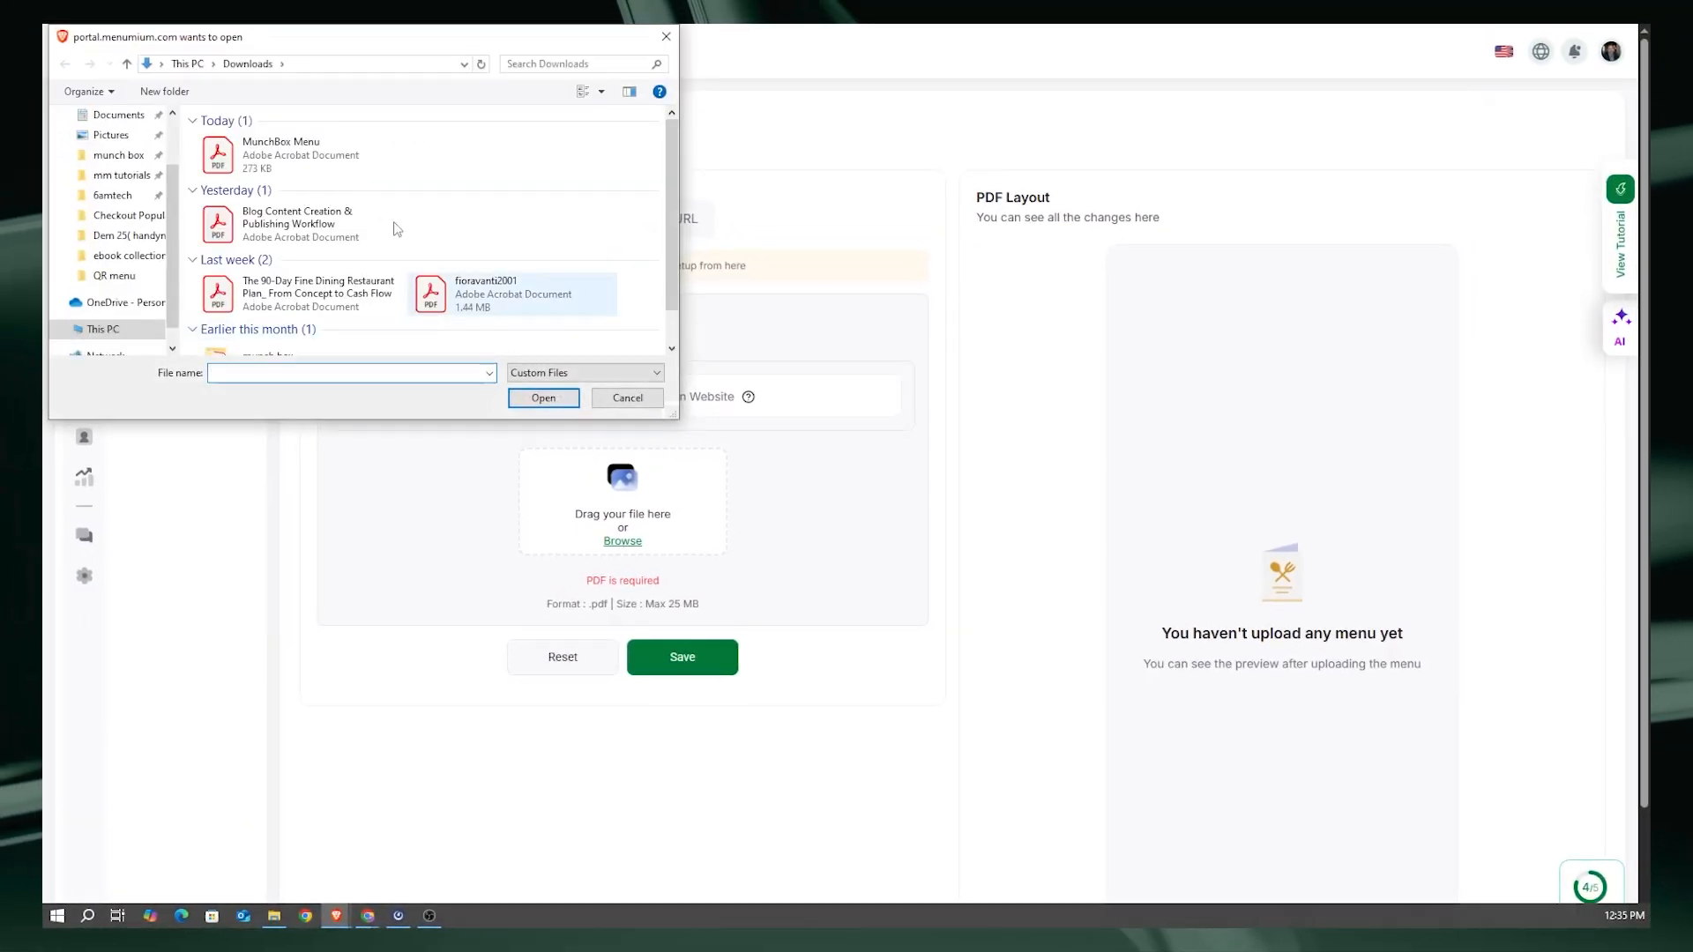
click(280, 149)
click(539, 399)
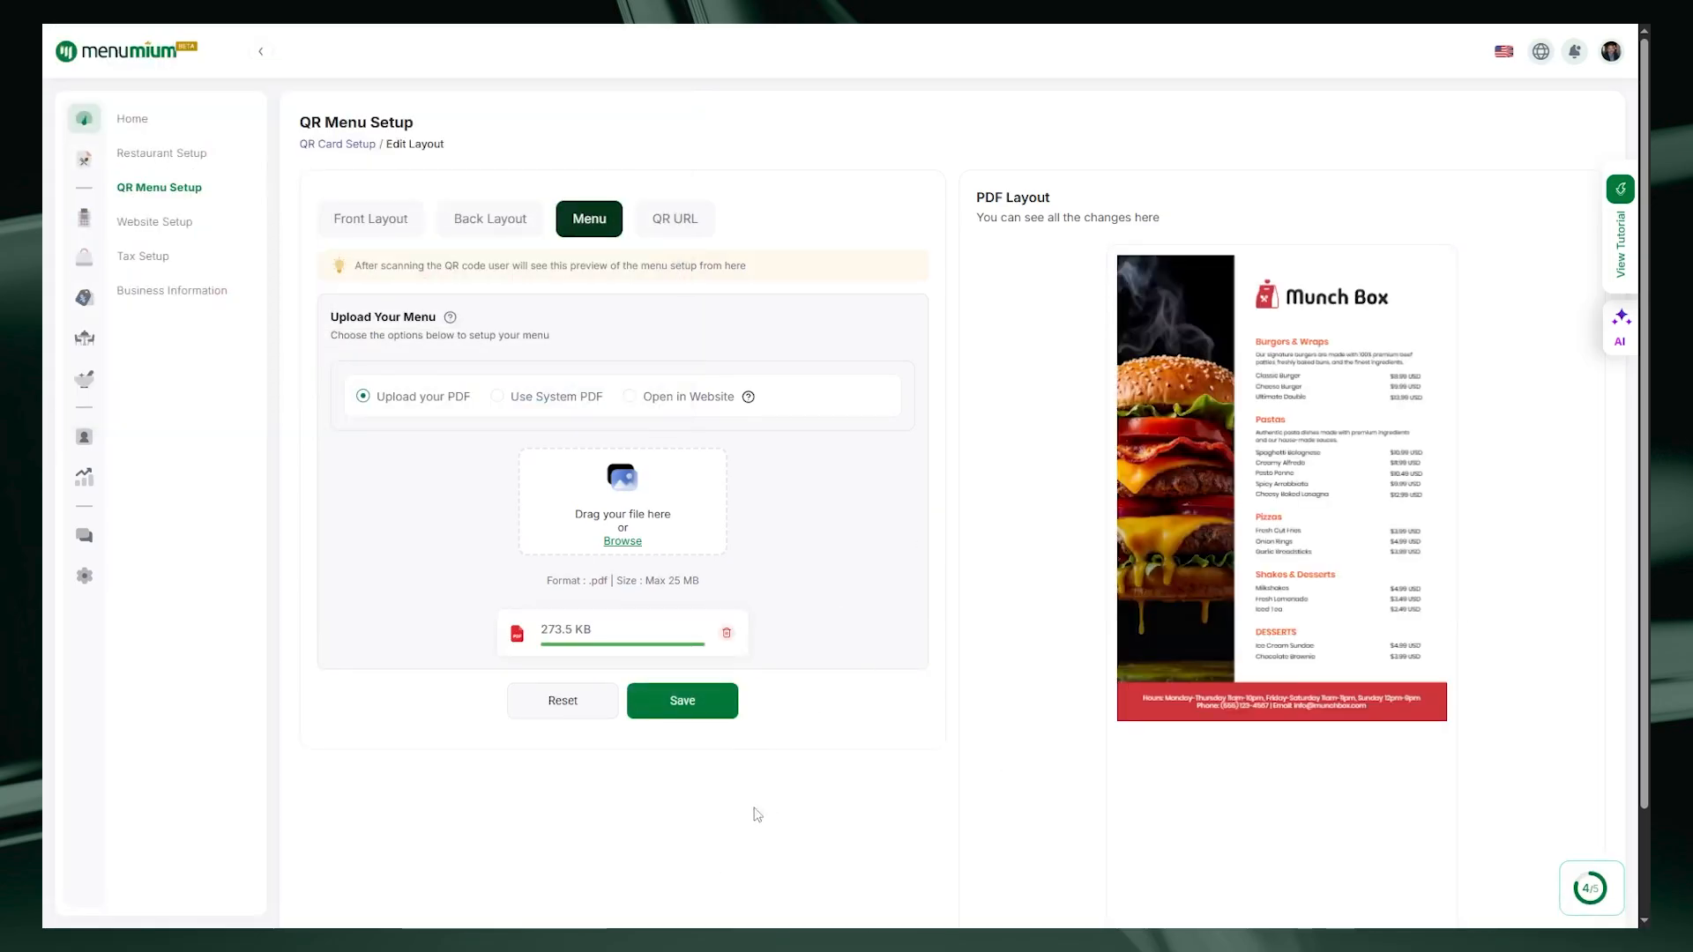
click(684, 702)
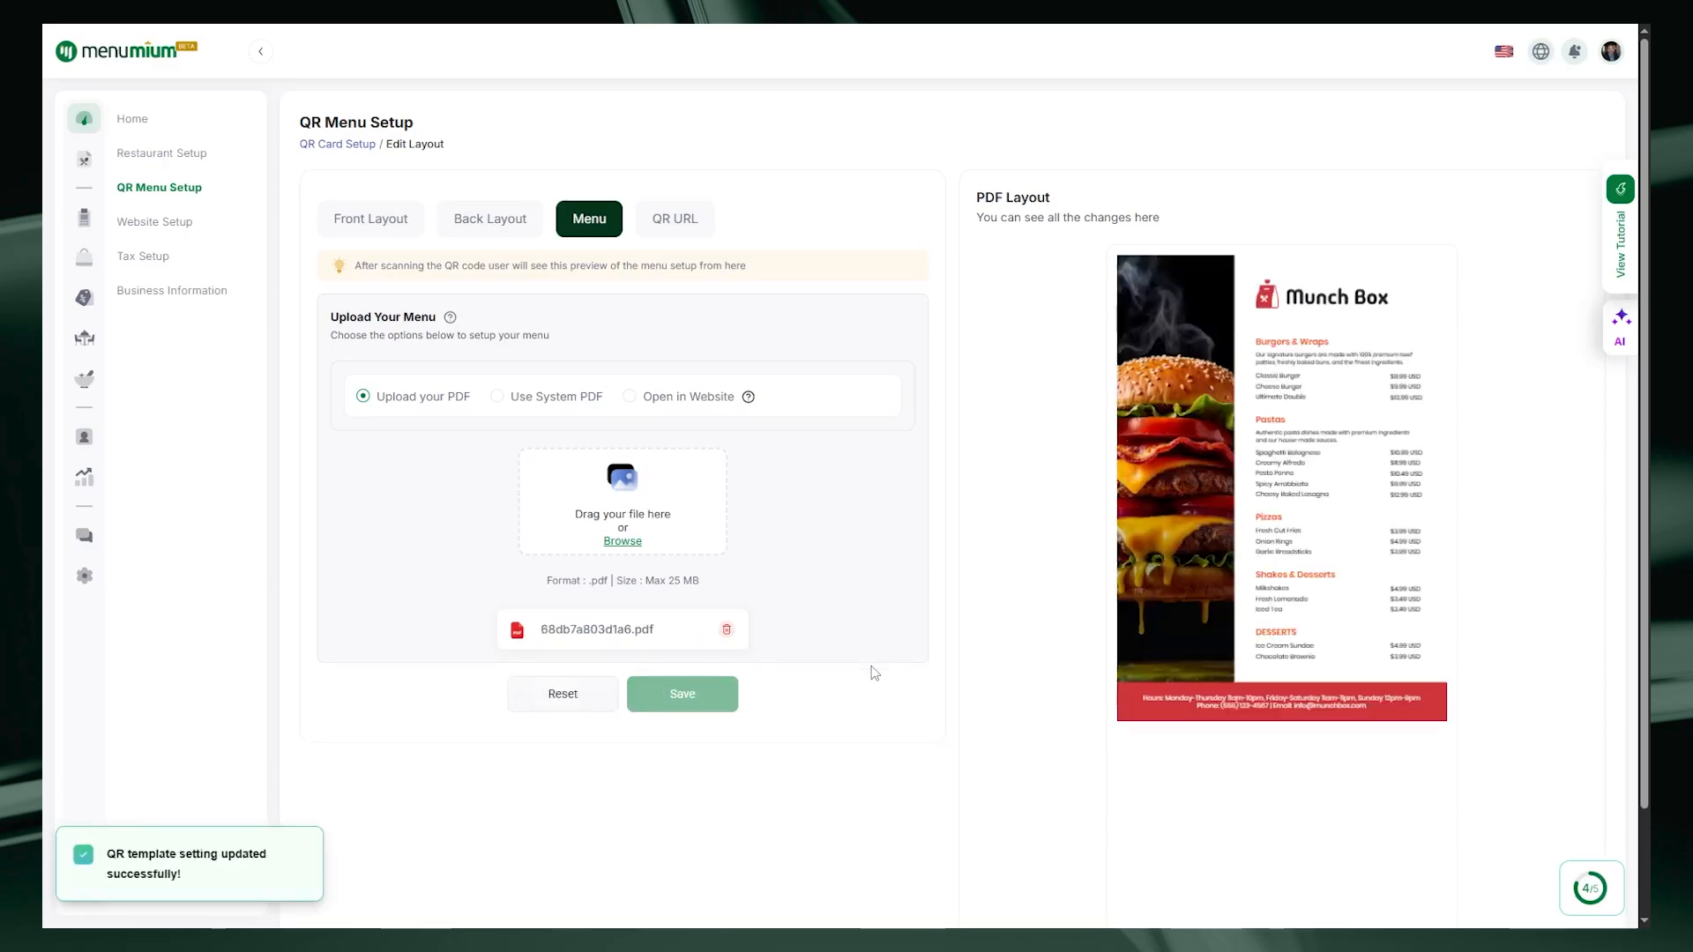
drag(977, 206, 1182, 220)
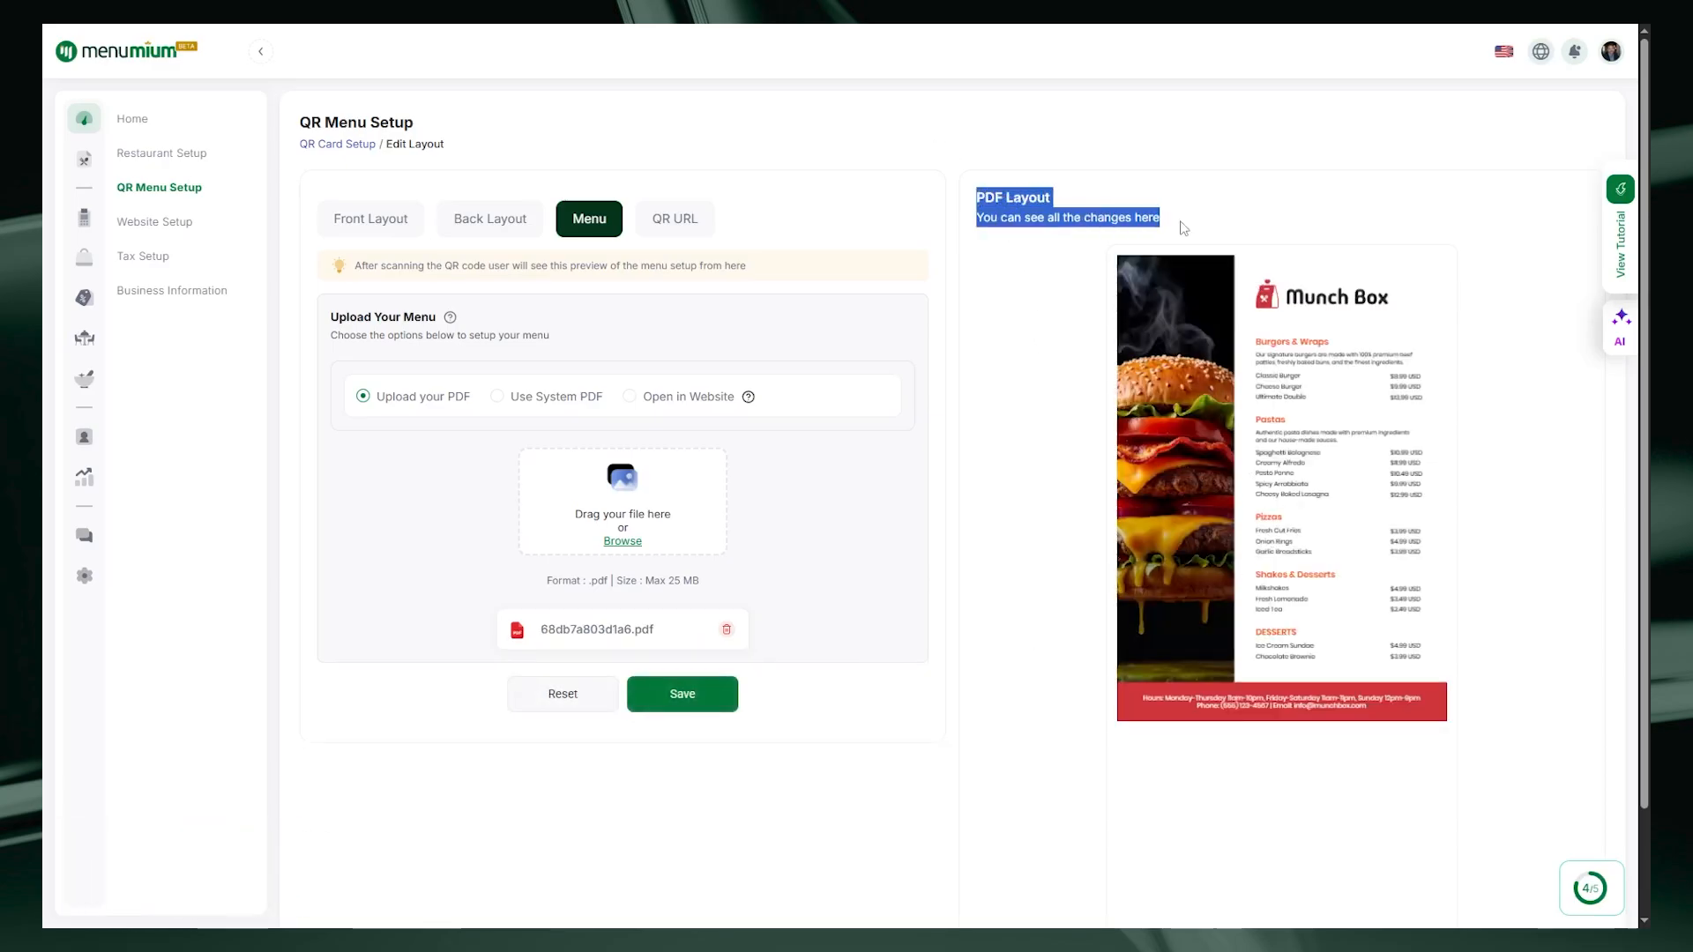
click(1250, 289)
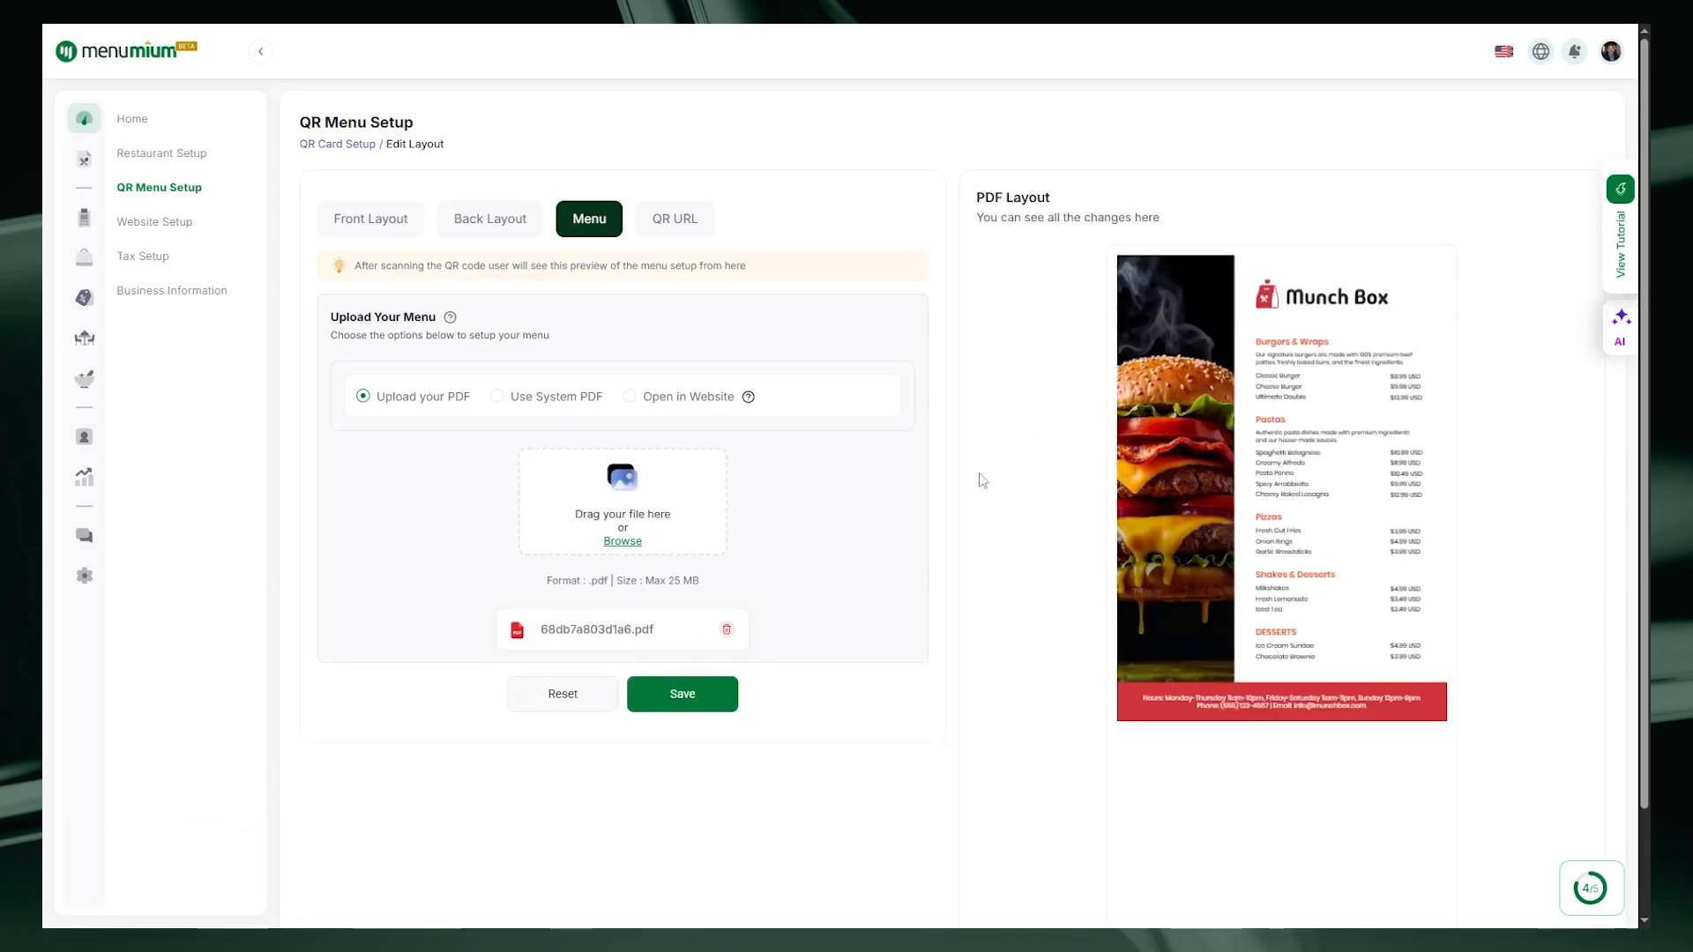
Step: Switch the menu to a system-generated PDF using the Standard Light layout
click(498, 396)
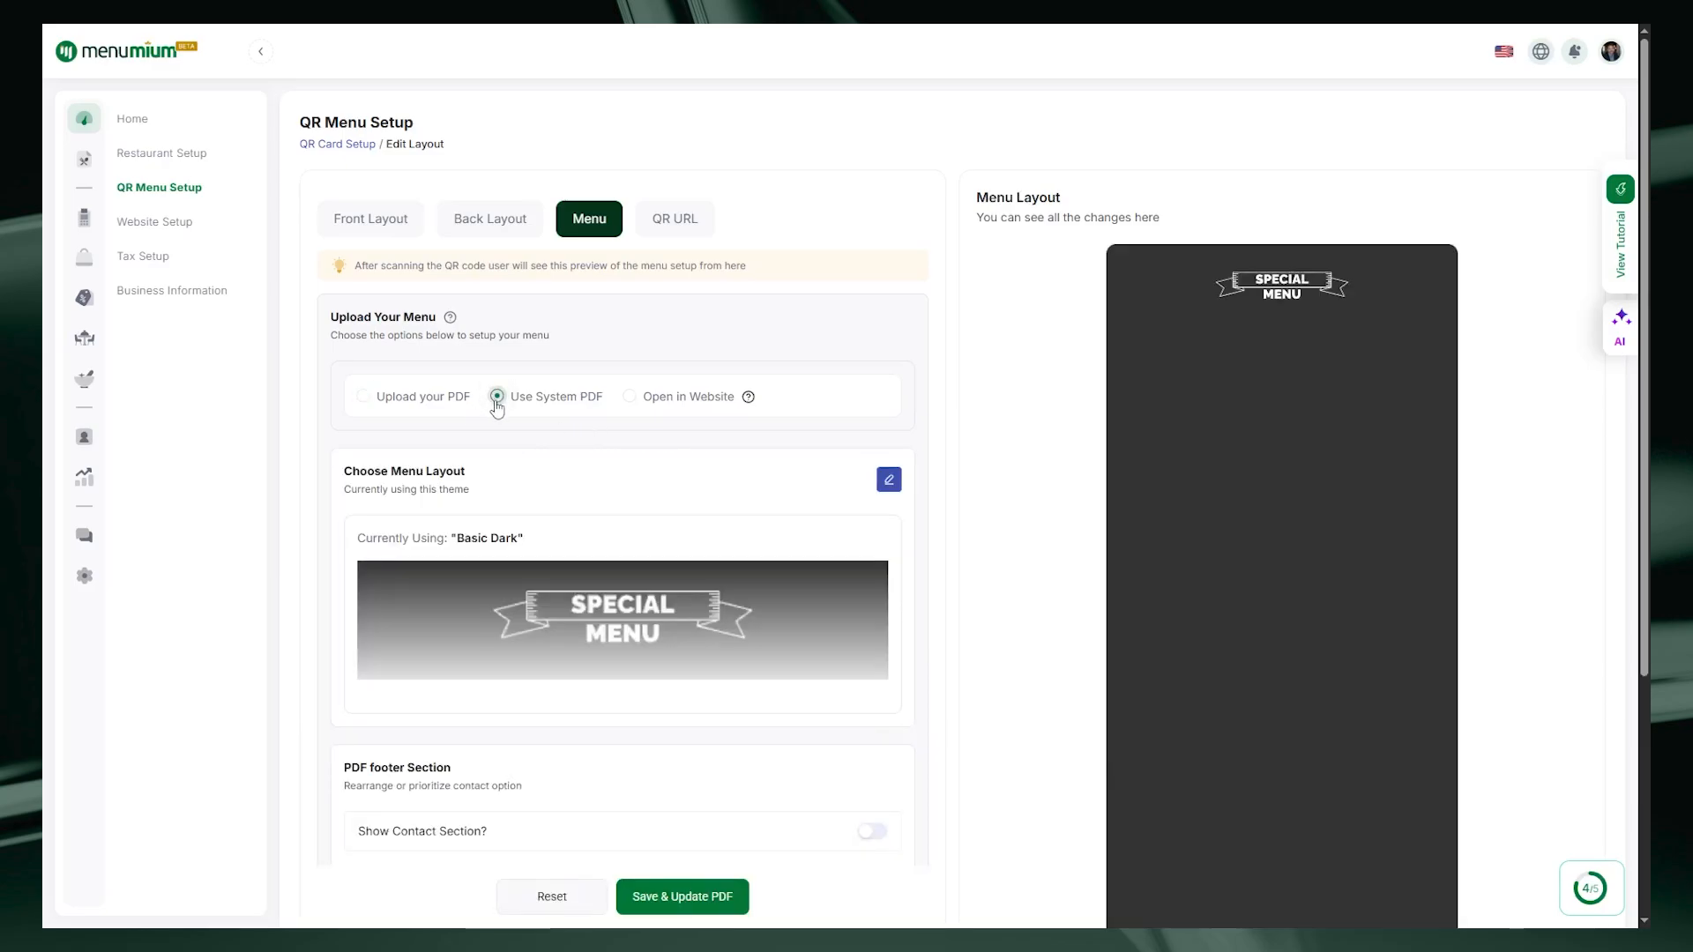
drag(343, 471, 431, 484)
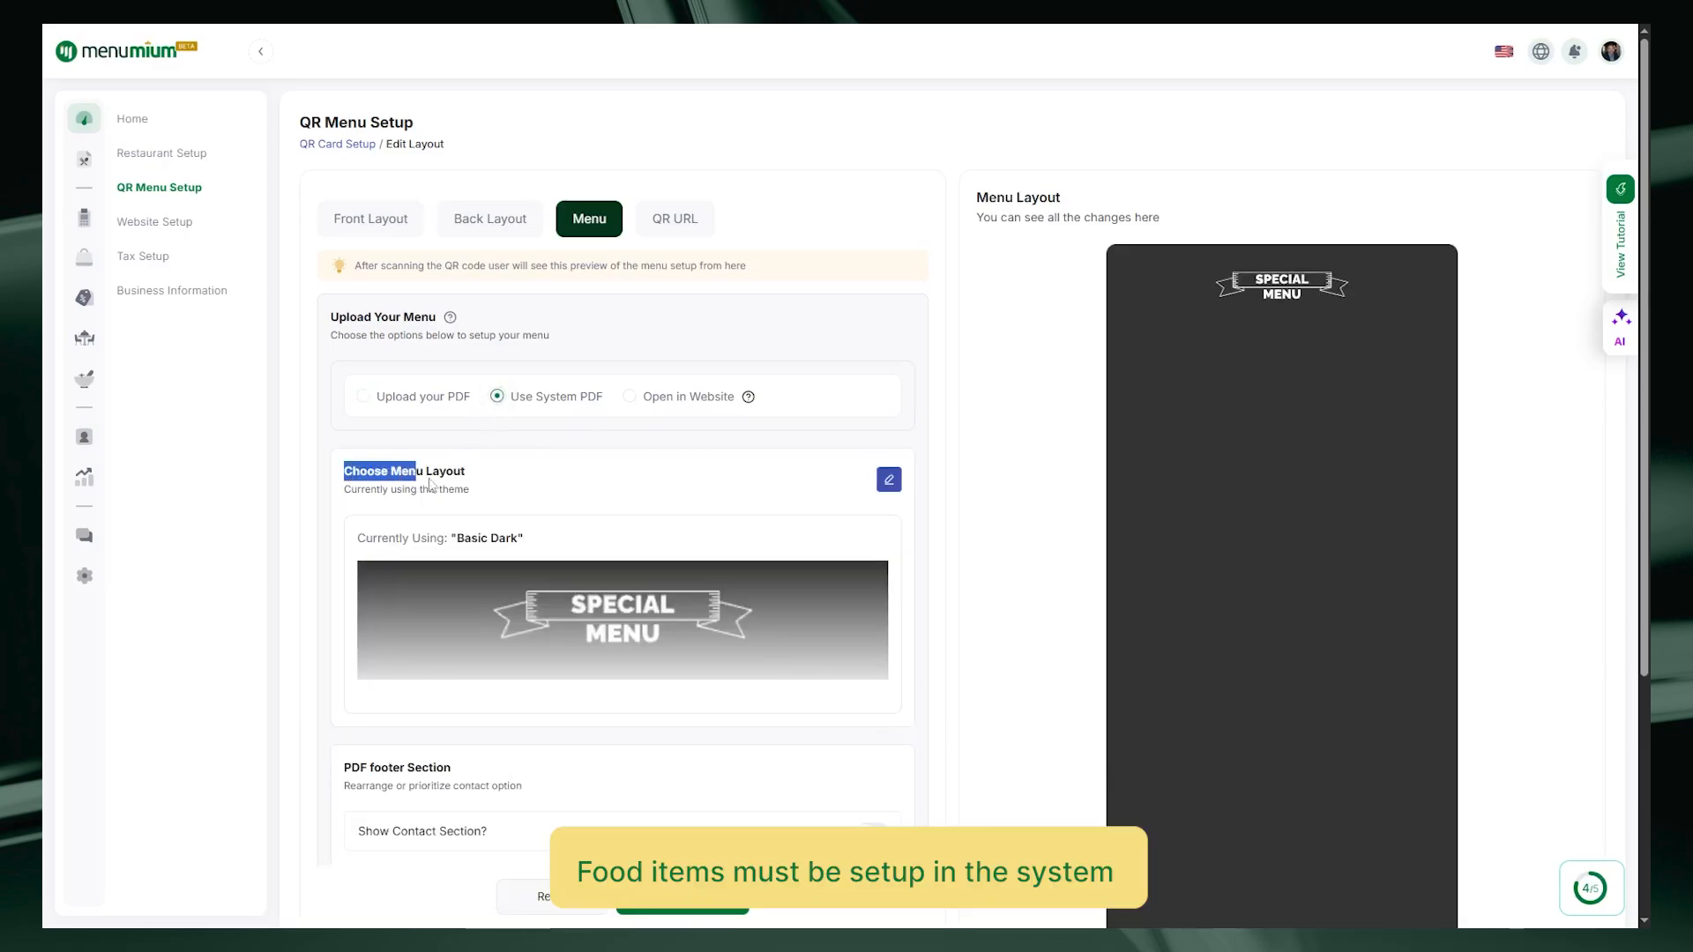
click(469, 483)
click(887, 485)
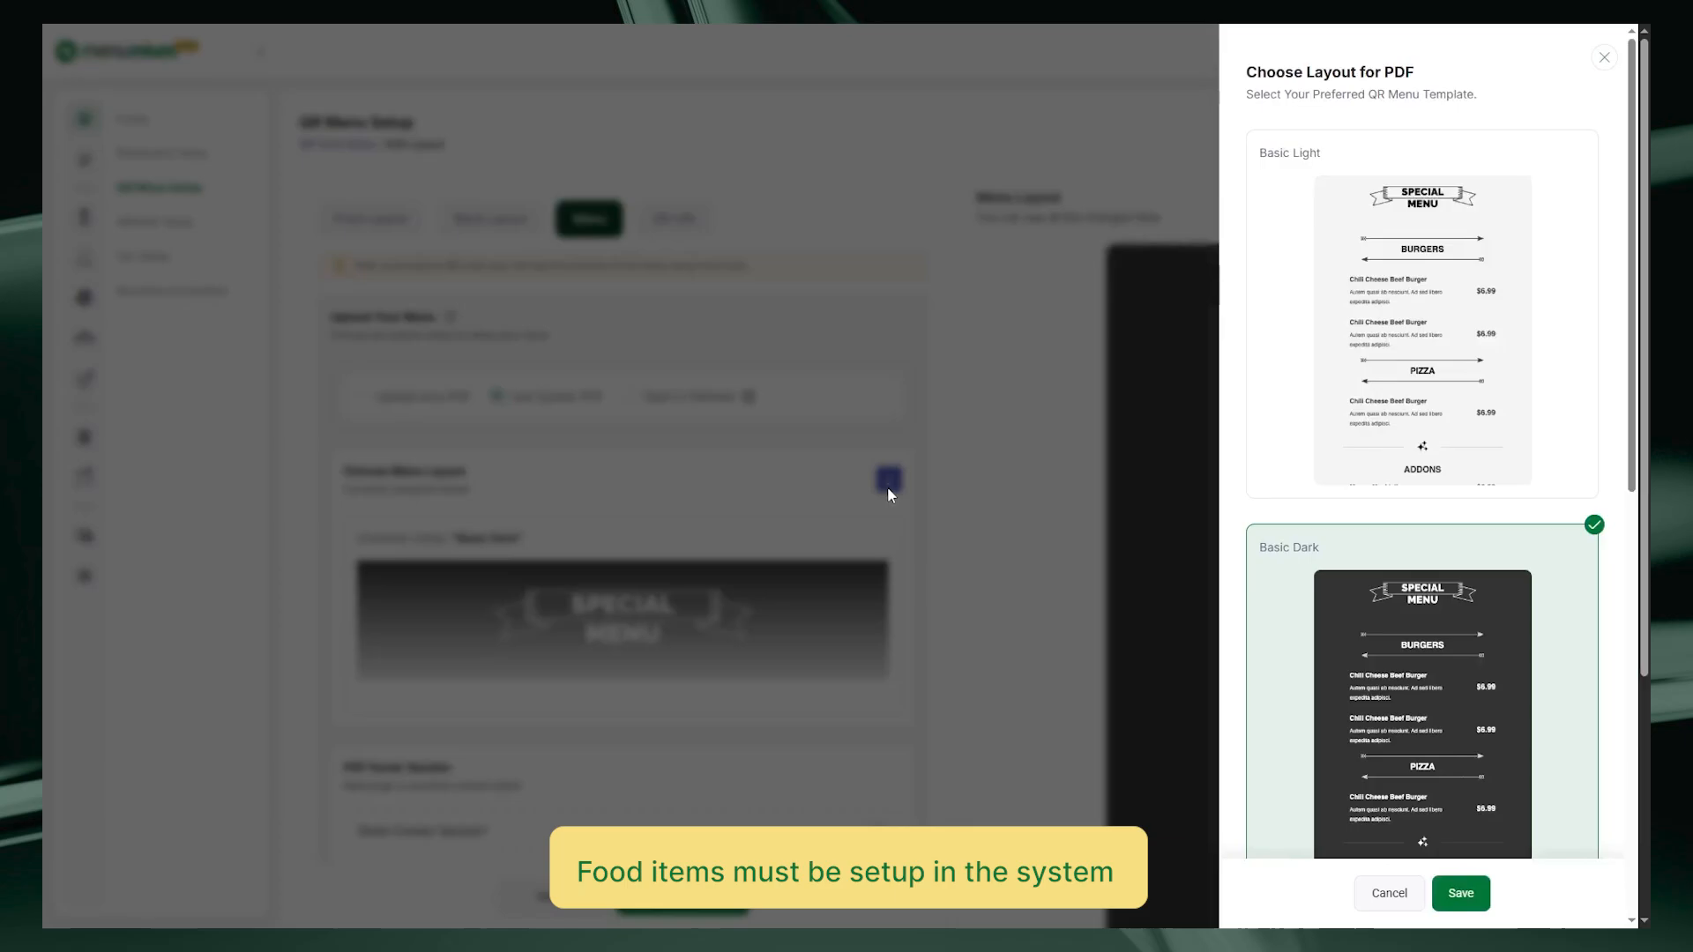
scroll(1472, 404, down, 10)
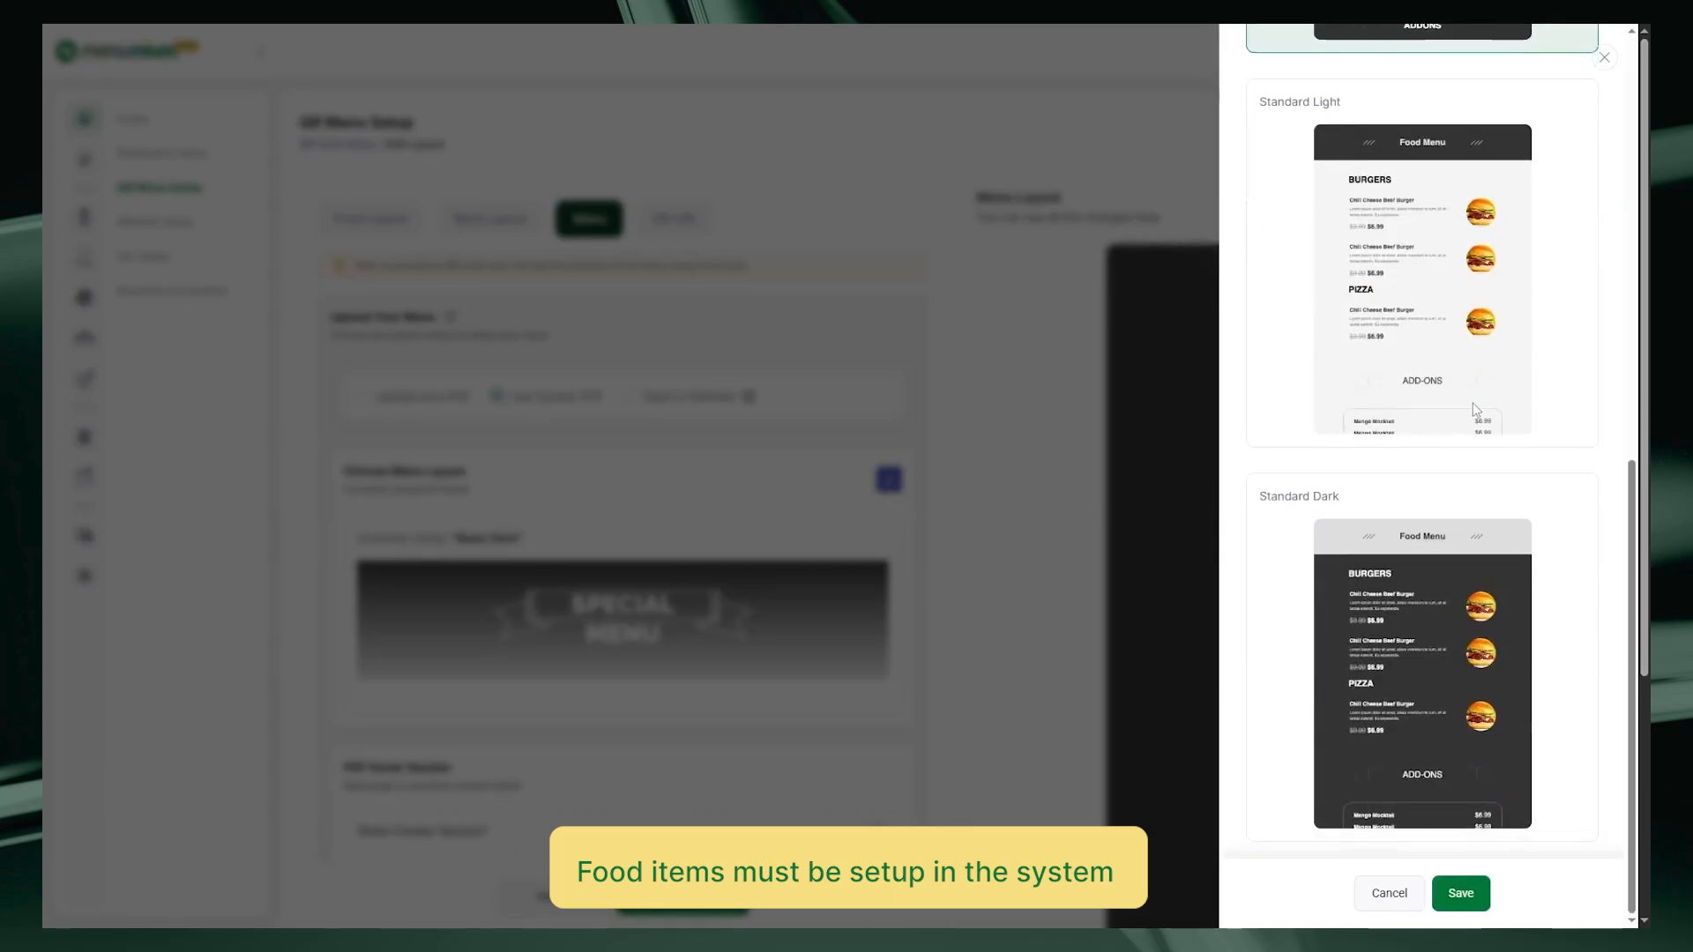
scroll(1446, 379, up, 2)
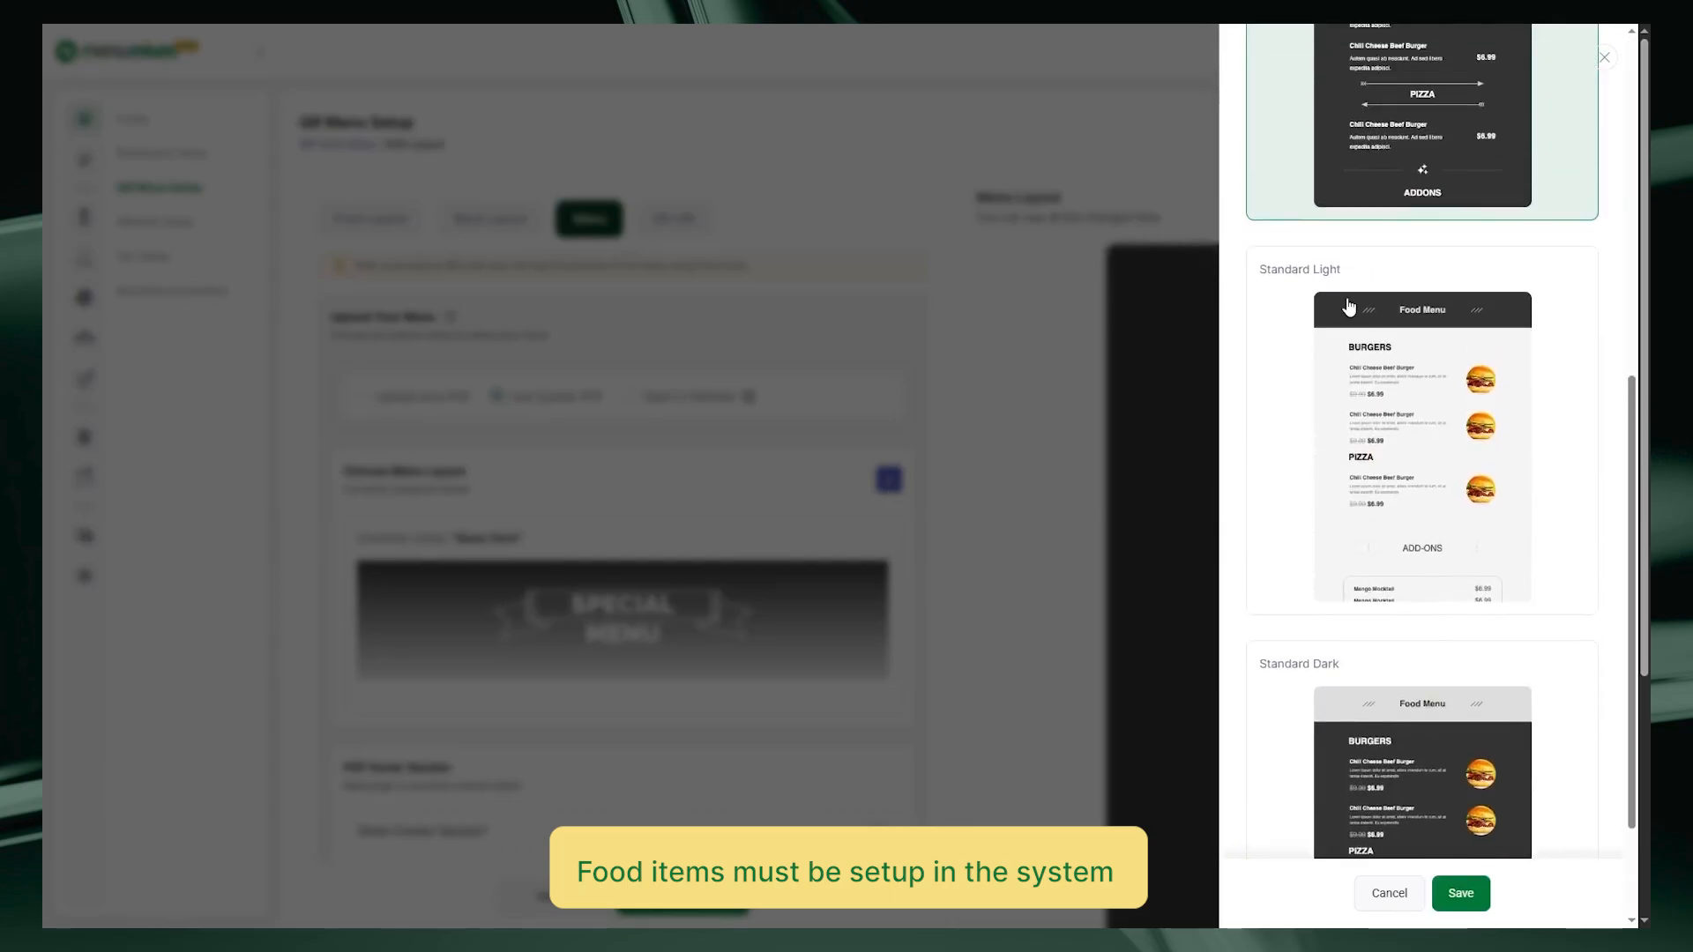
click(1348, 307)
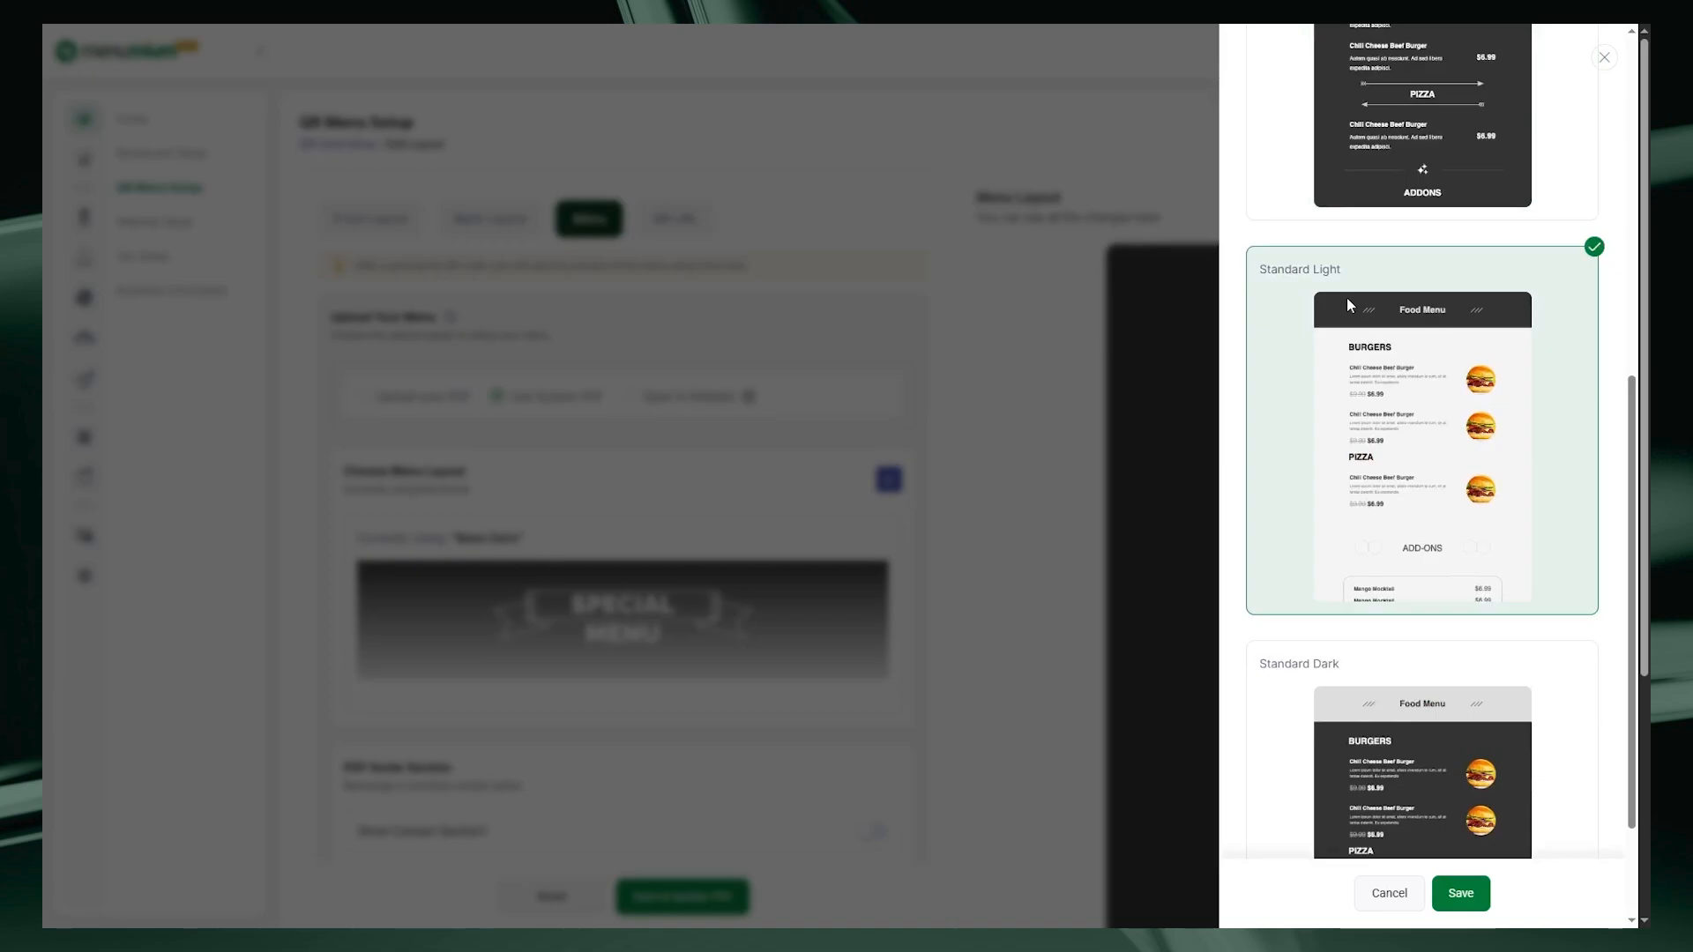
click(1460, 893)
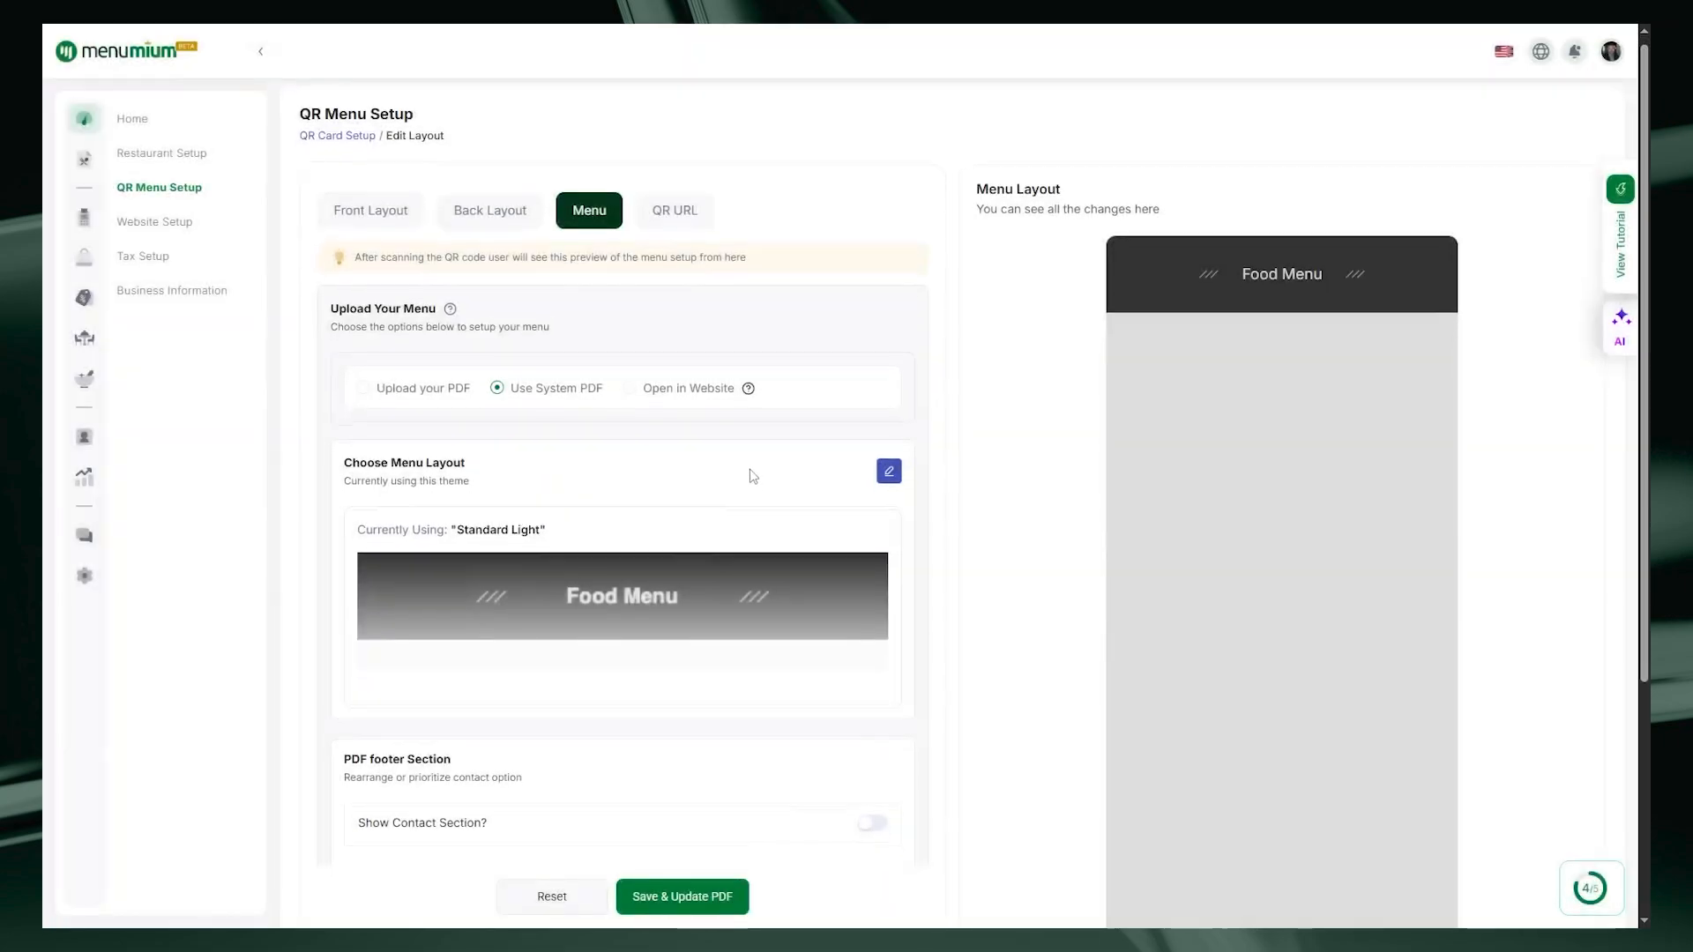
Step: Hide the PDF's contact footer, save and update the PDF, then set the menu to Open in Website
scroll(751, 480, down, 4)
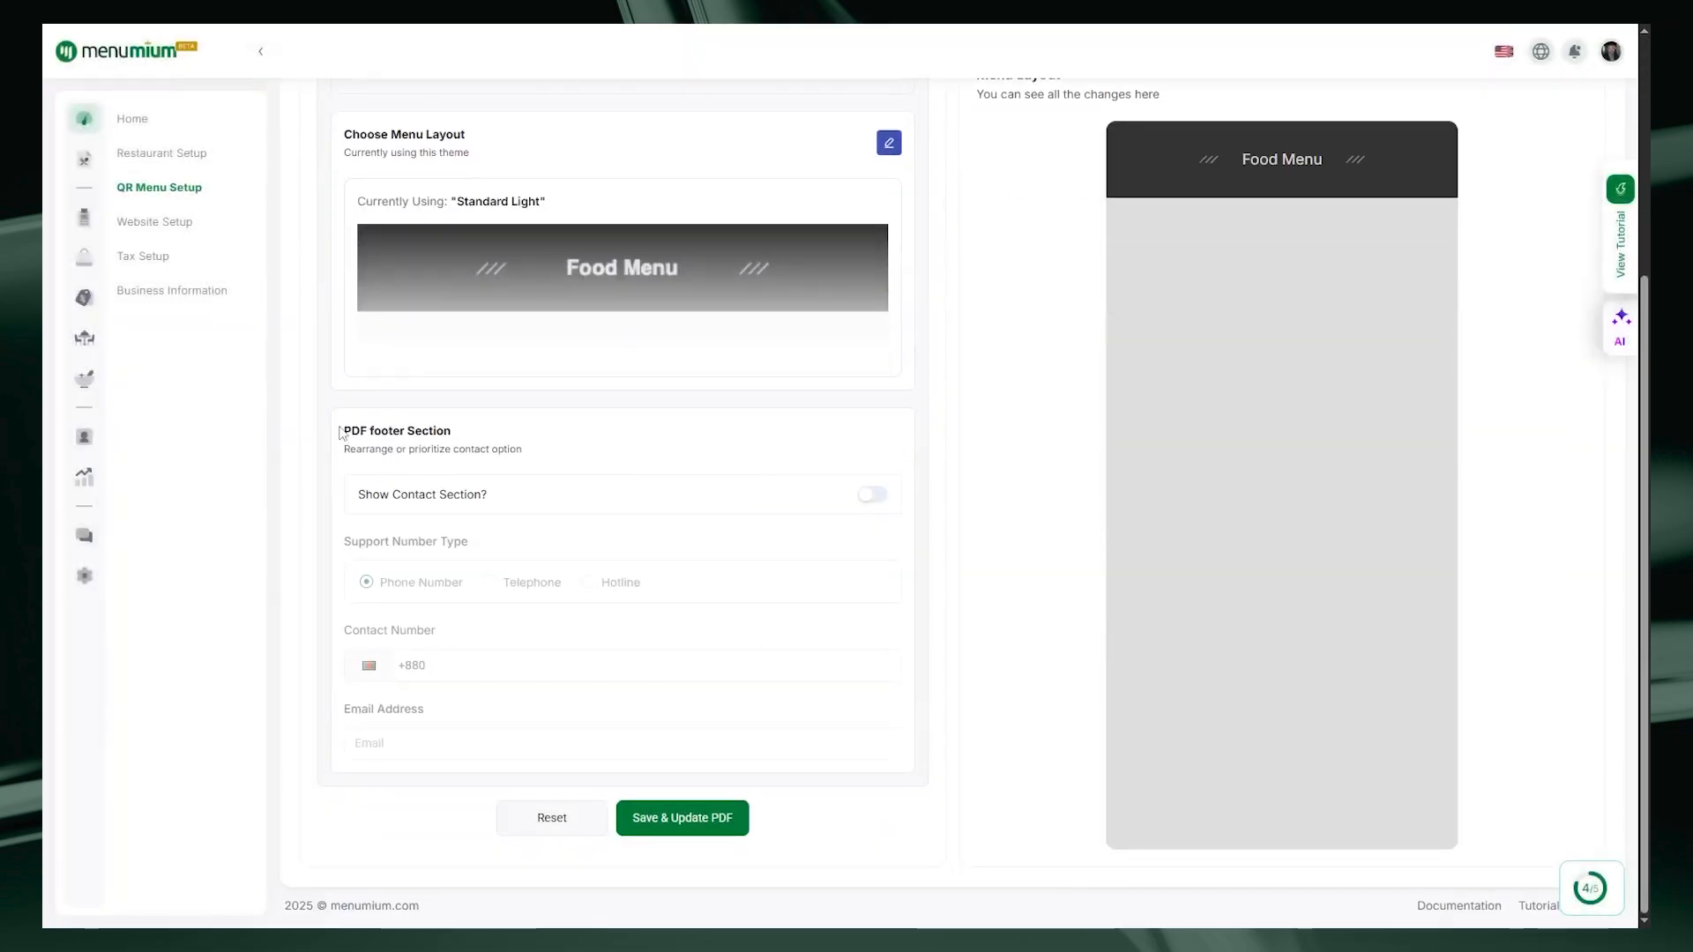
drag(349, 430, 555, 453)
click(556, 453)
click(863, 502)
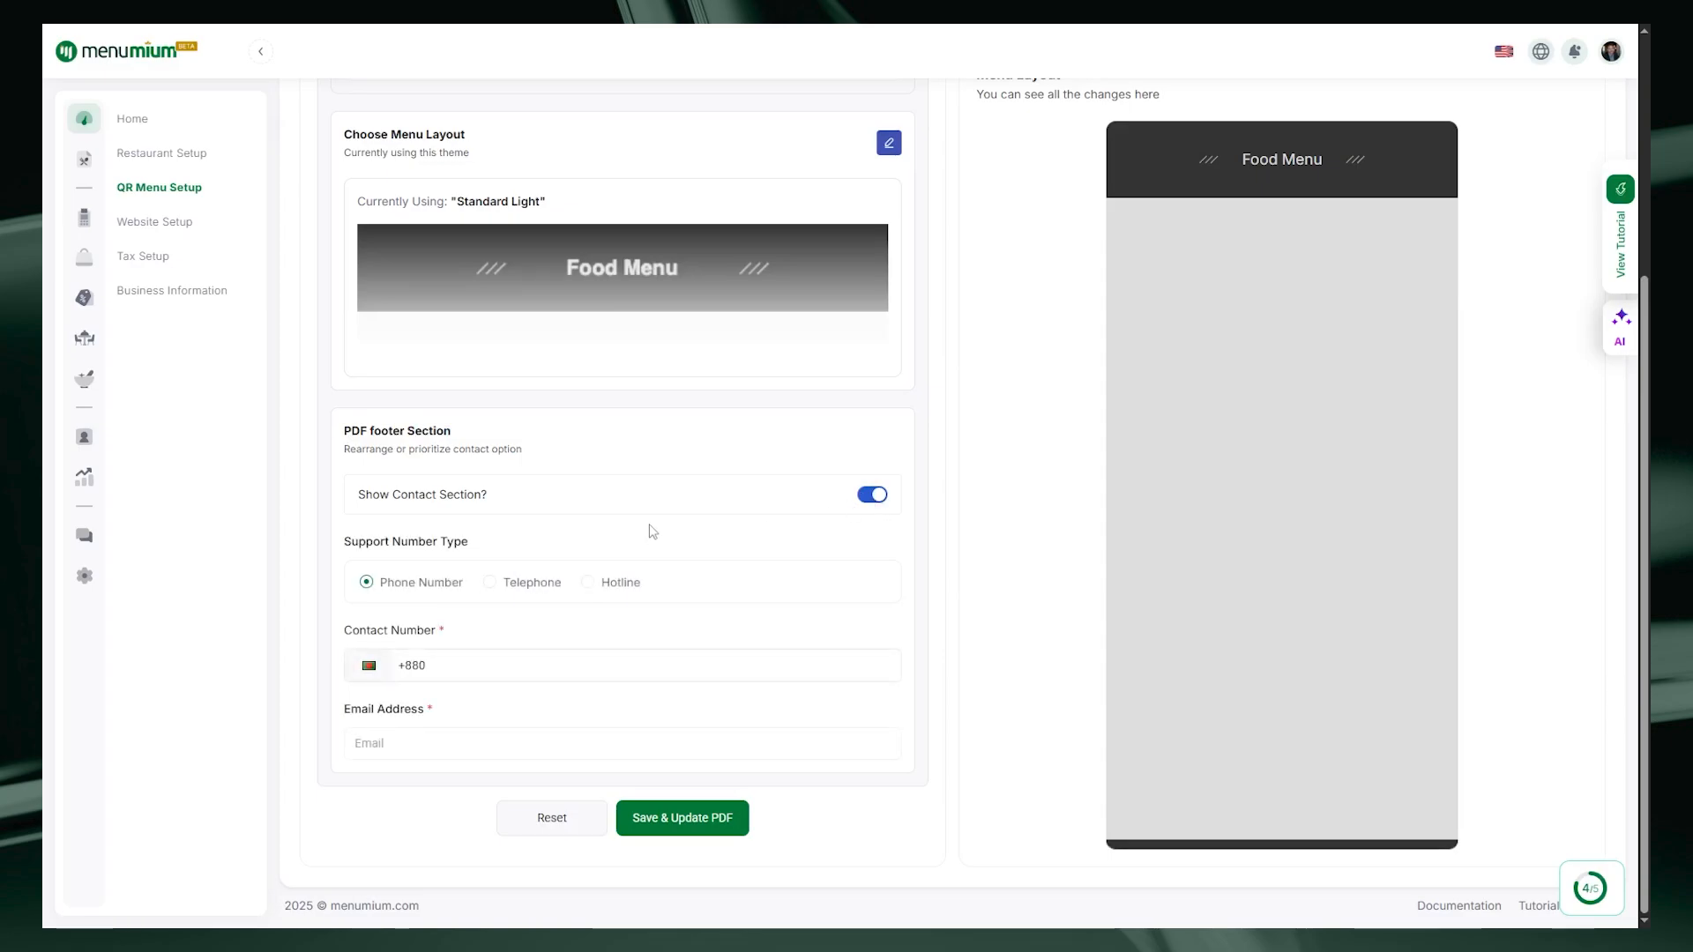
click(870, 495)
scroll(731, 509, up, 2)
scroll(731, 509, up, 2)
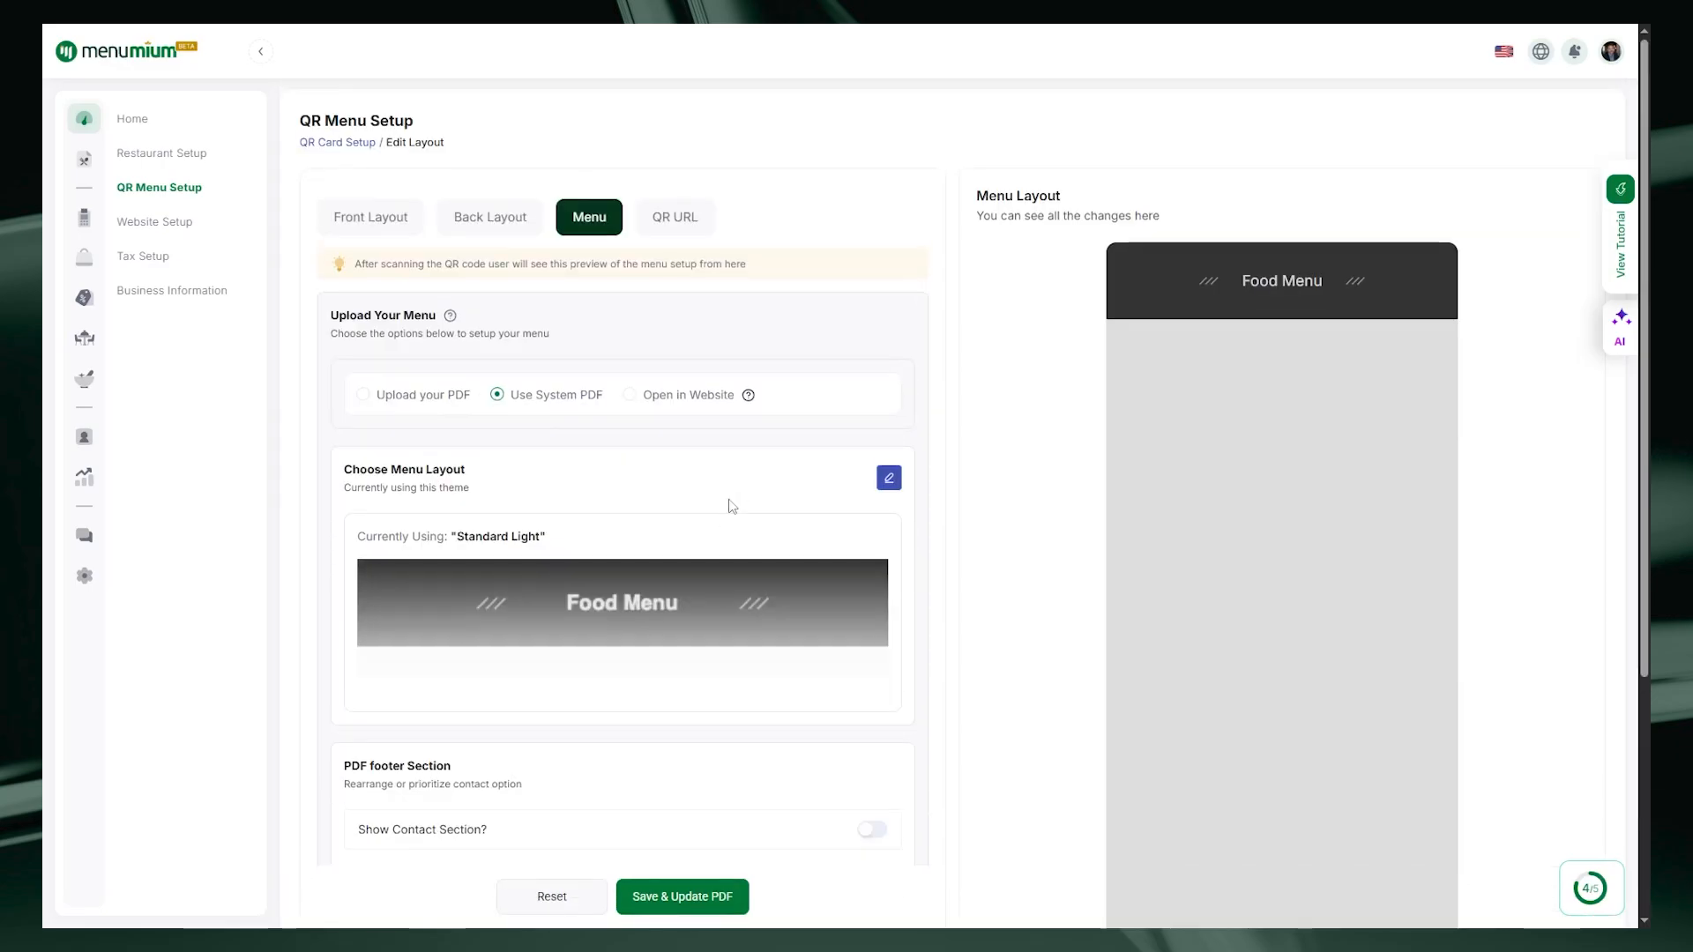
click(685, 907)
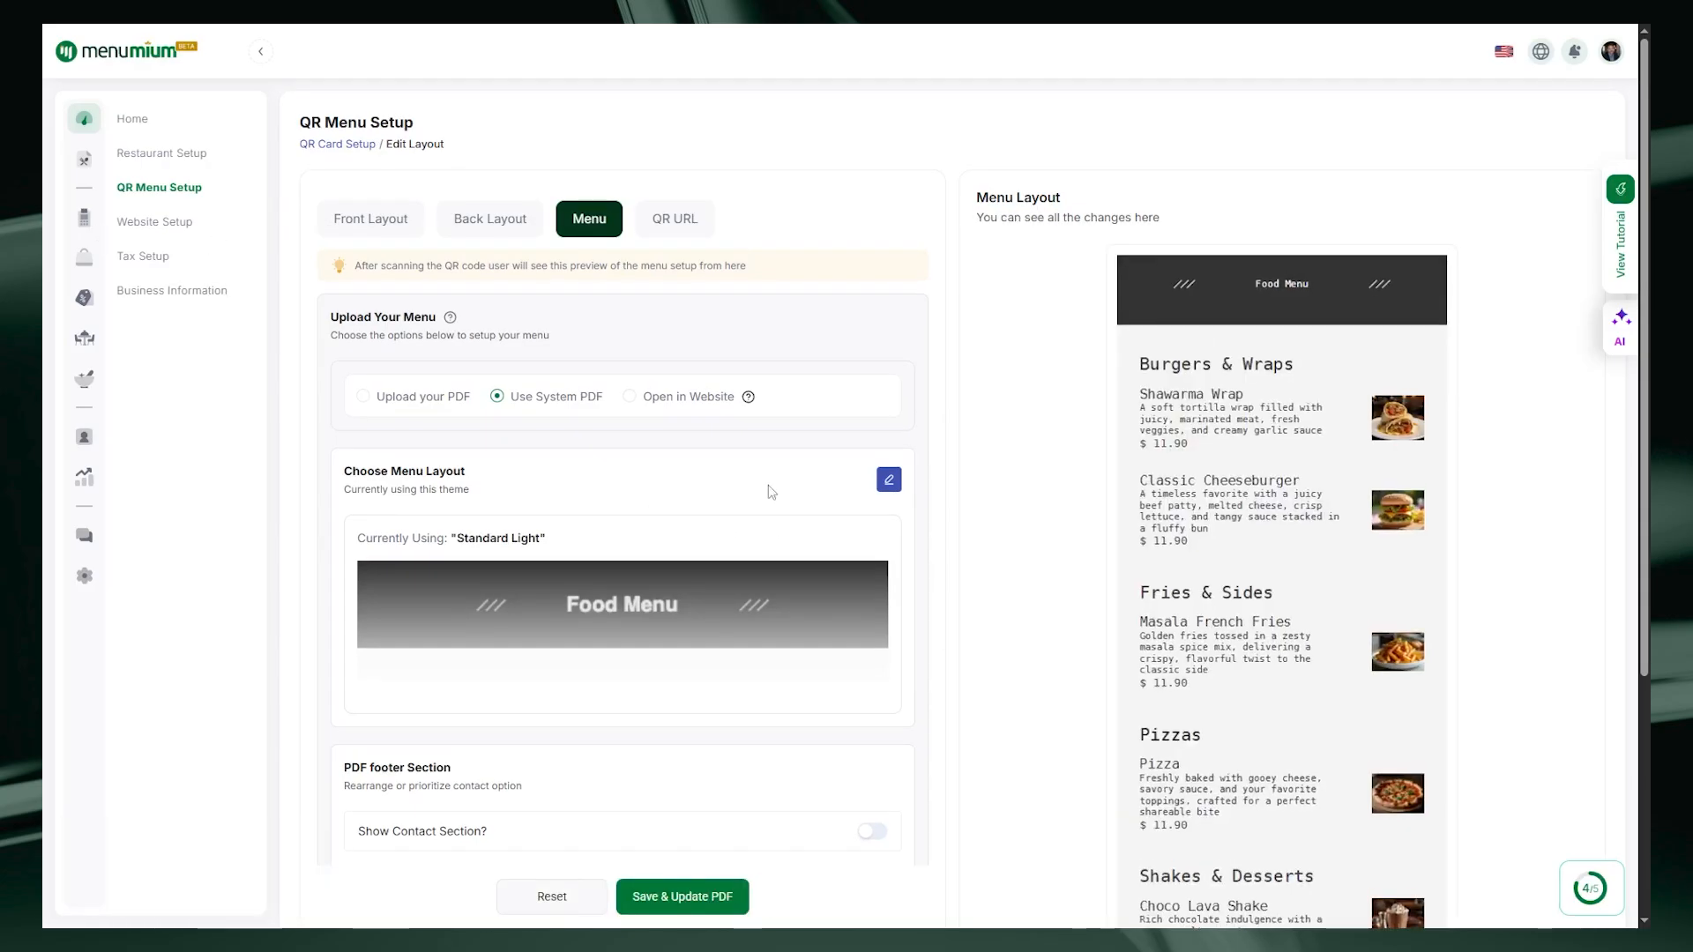
click(632, 402)
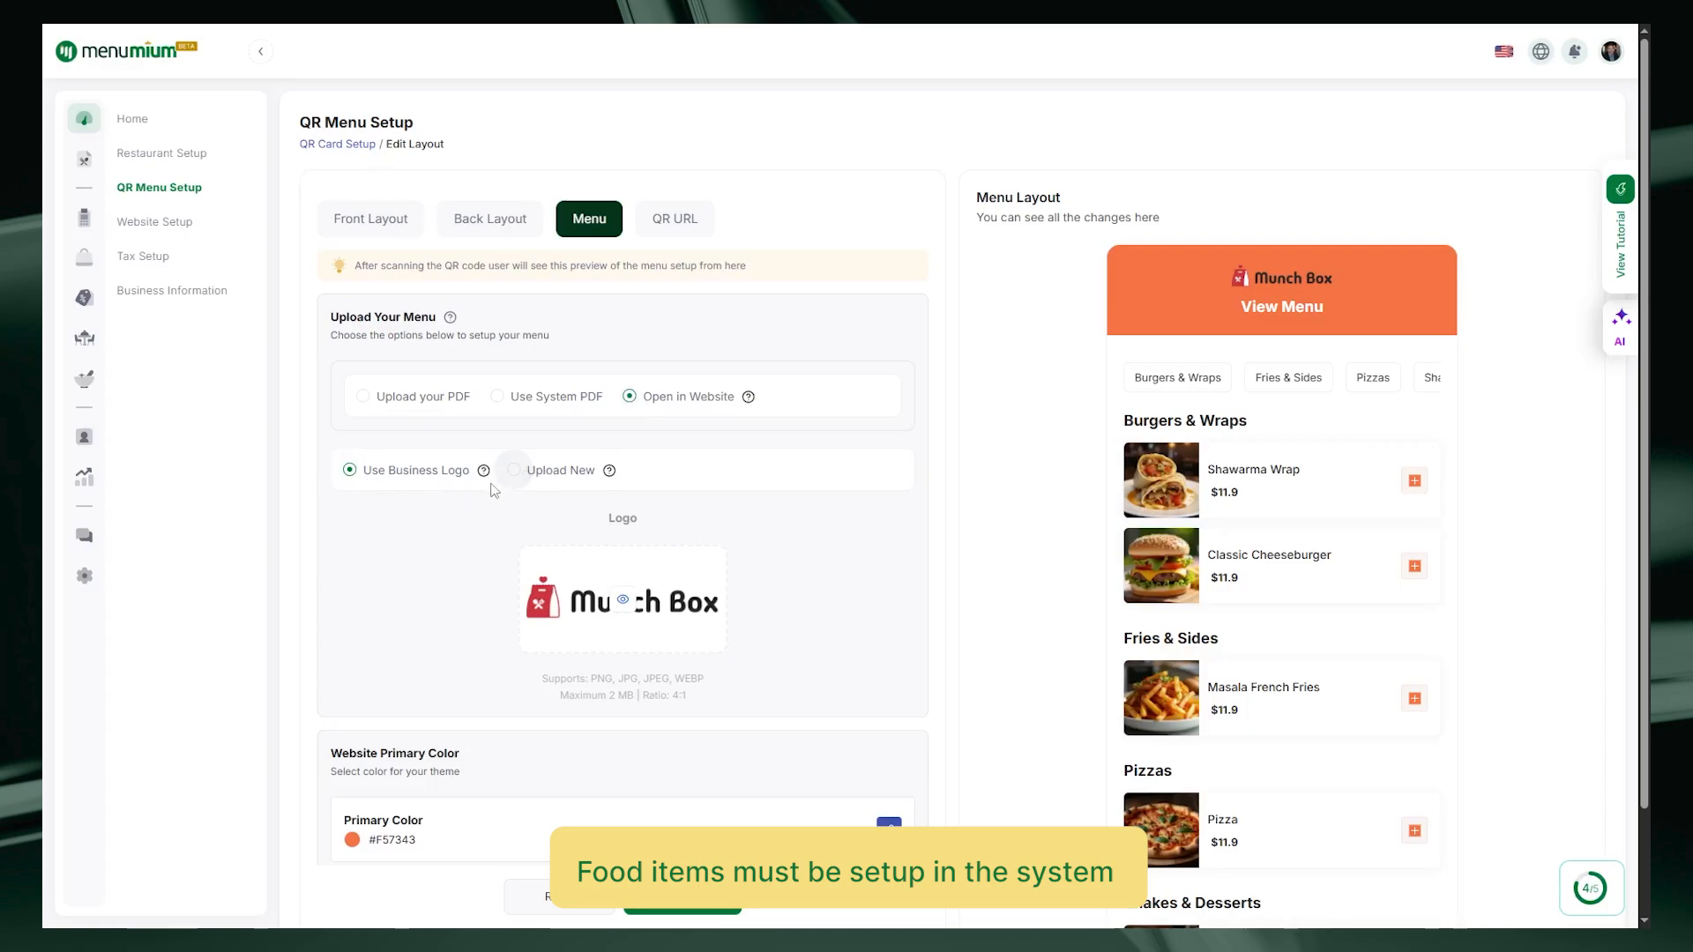
Step: Upload the logo 3 image as the online menu's logo
click(514, 469)
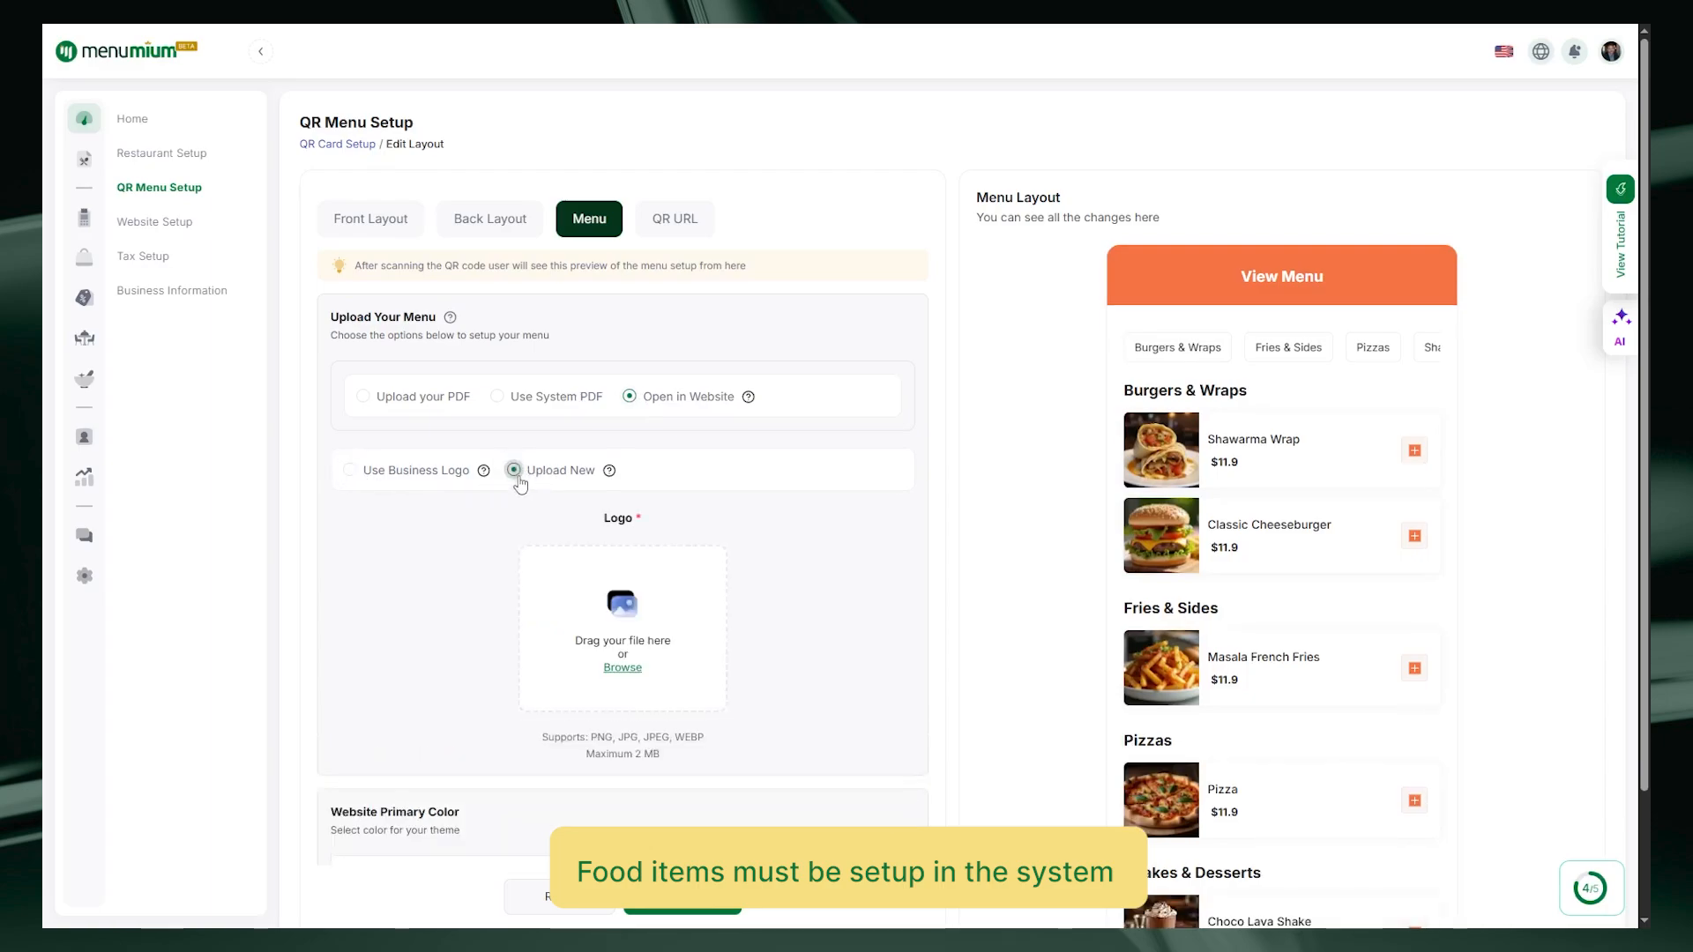
click(628, 672)
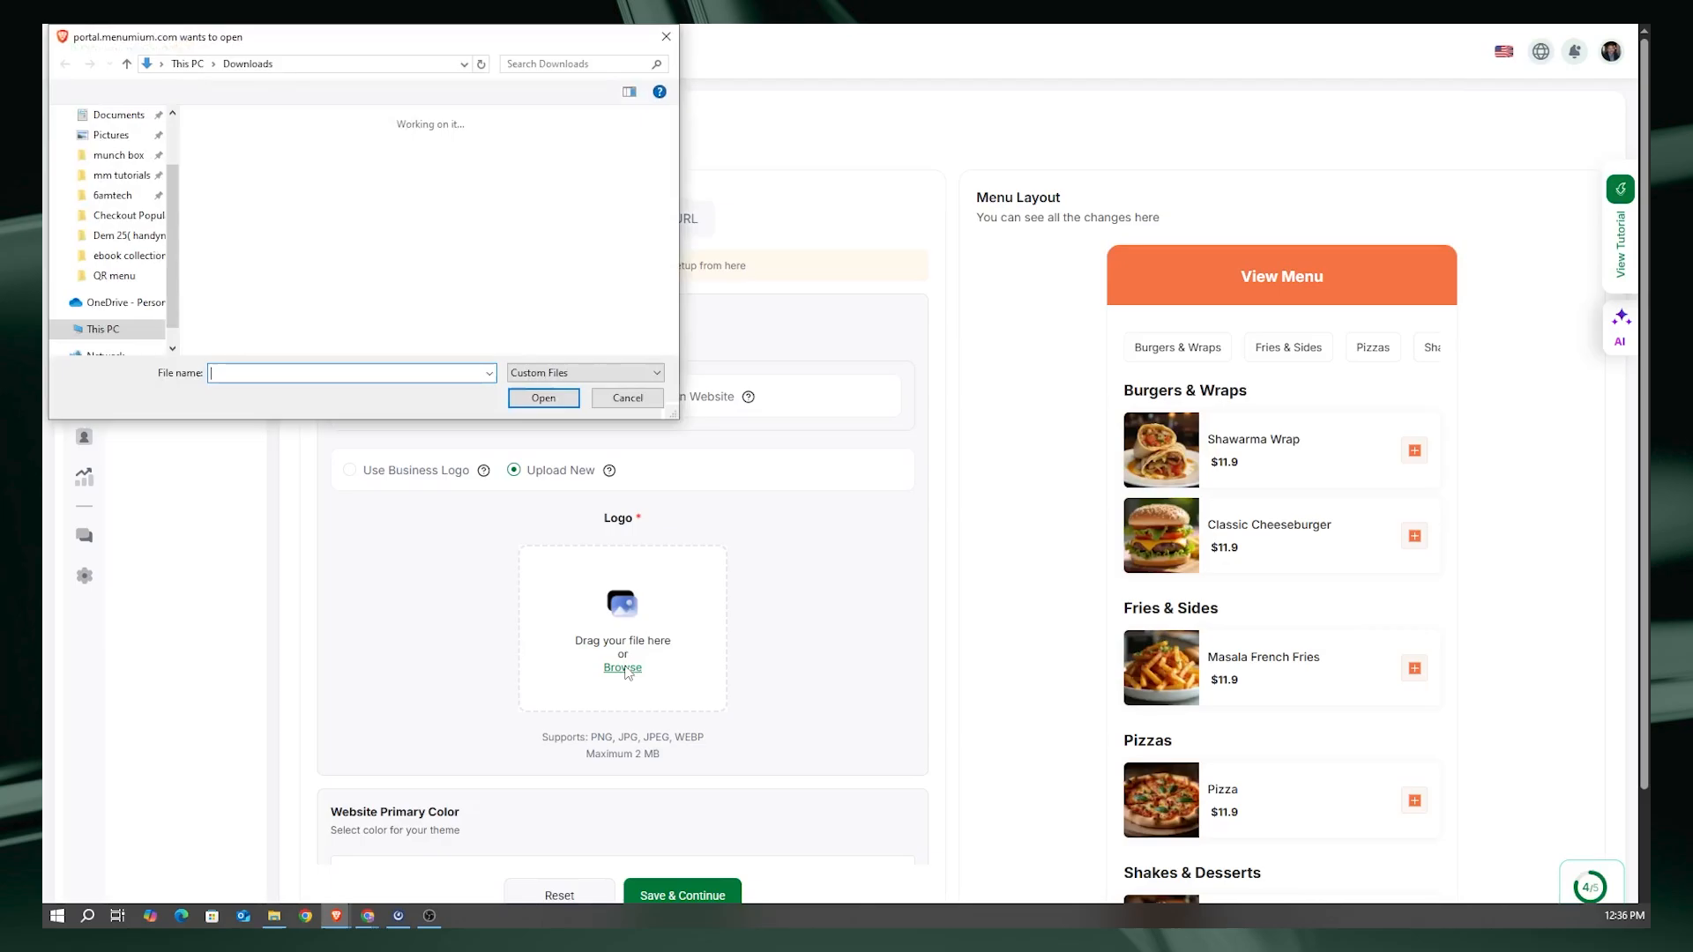
click(511, 154)
click(543, 399)
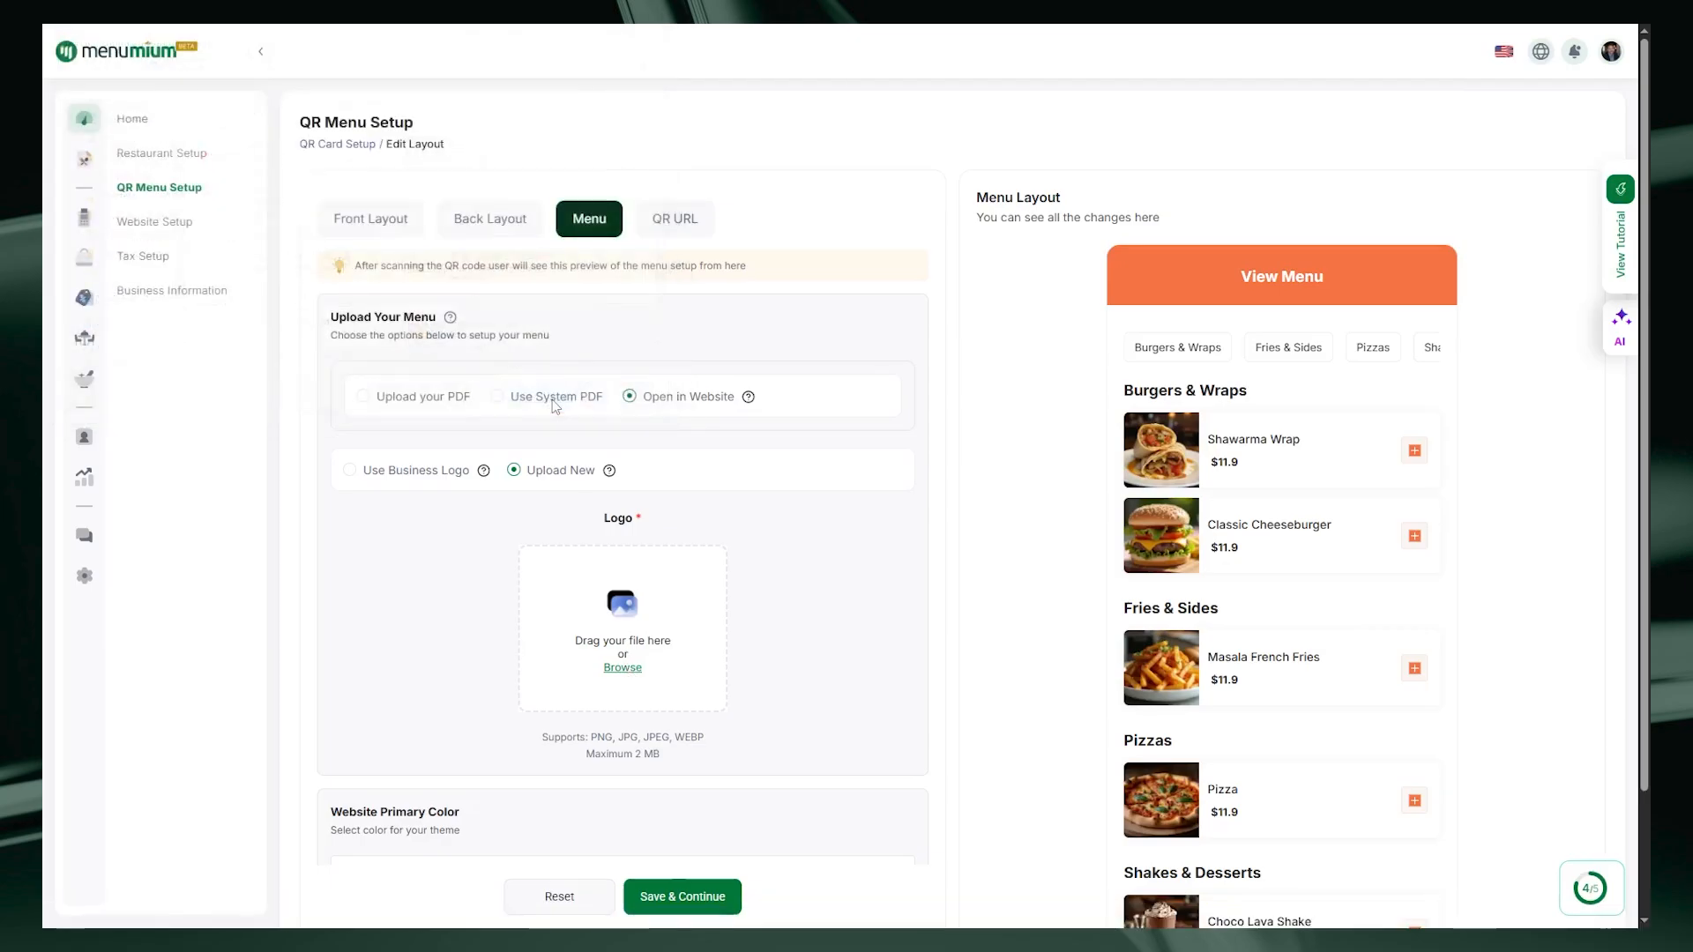
scroll(753, 564, down, 1)
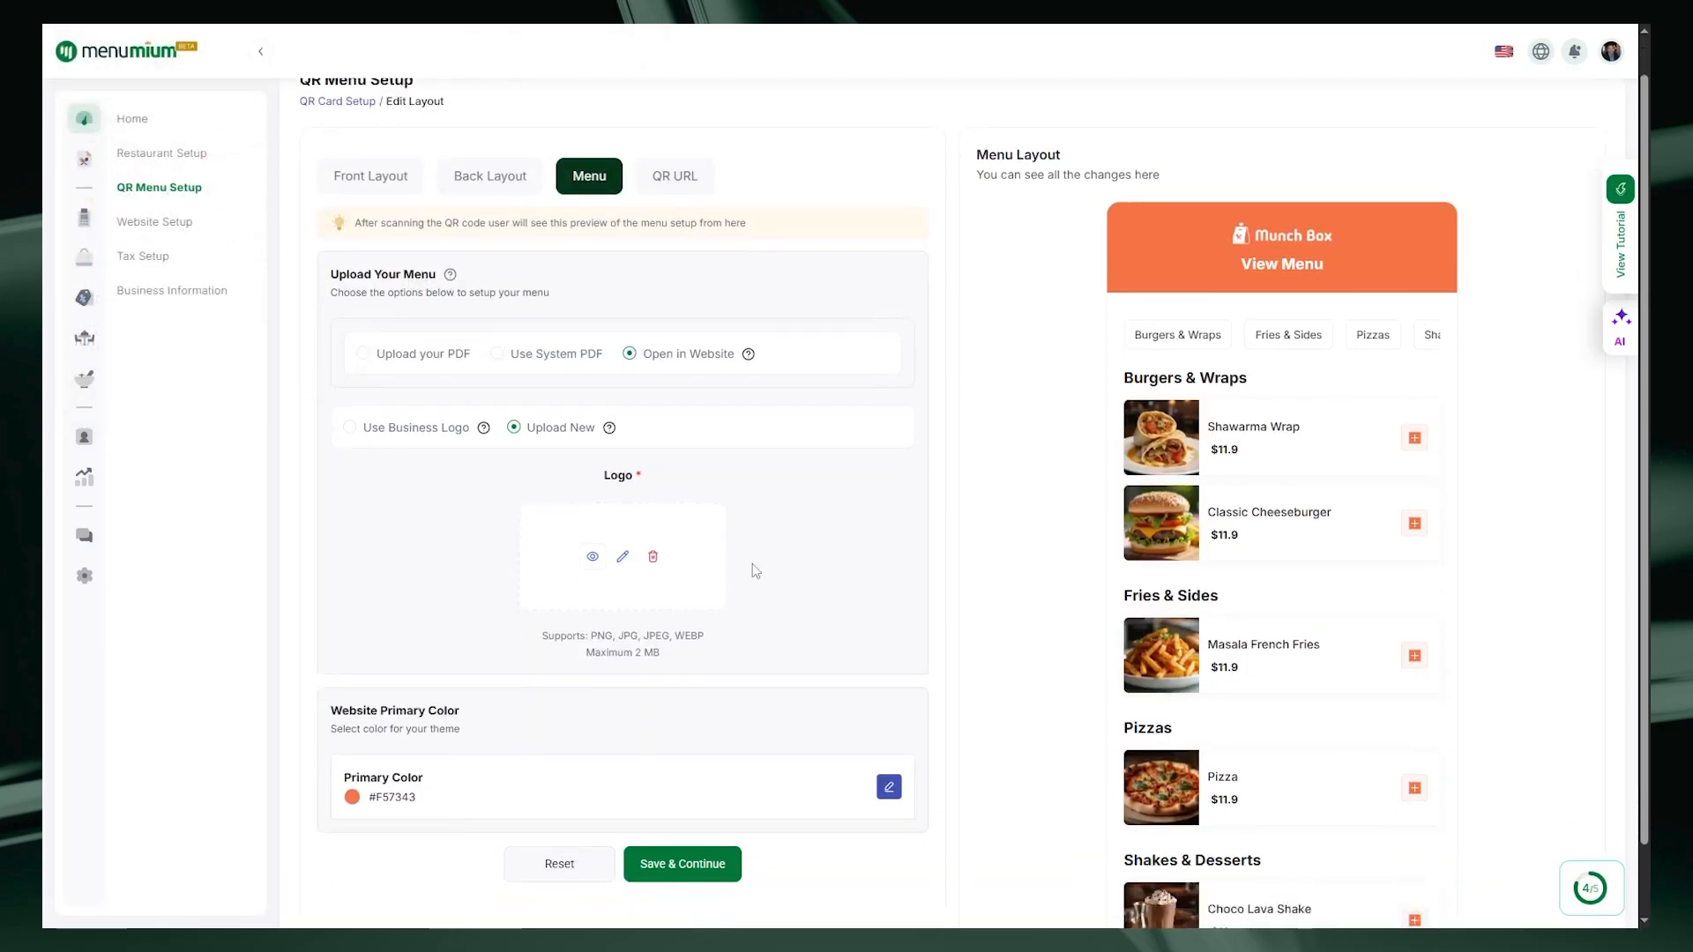
Step: Set the online menu's primary colour to red #CF353B and save the settings
click(889, 746)
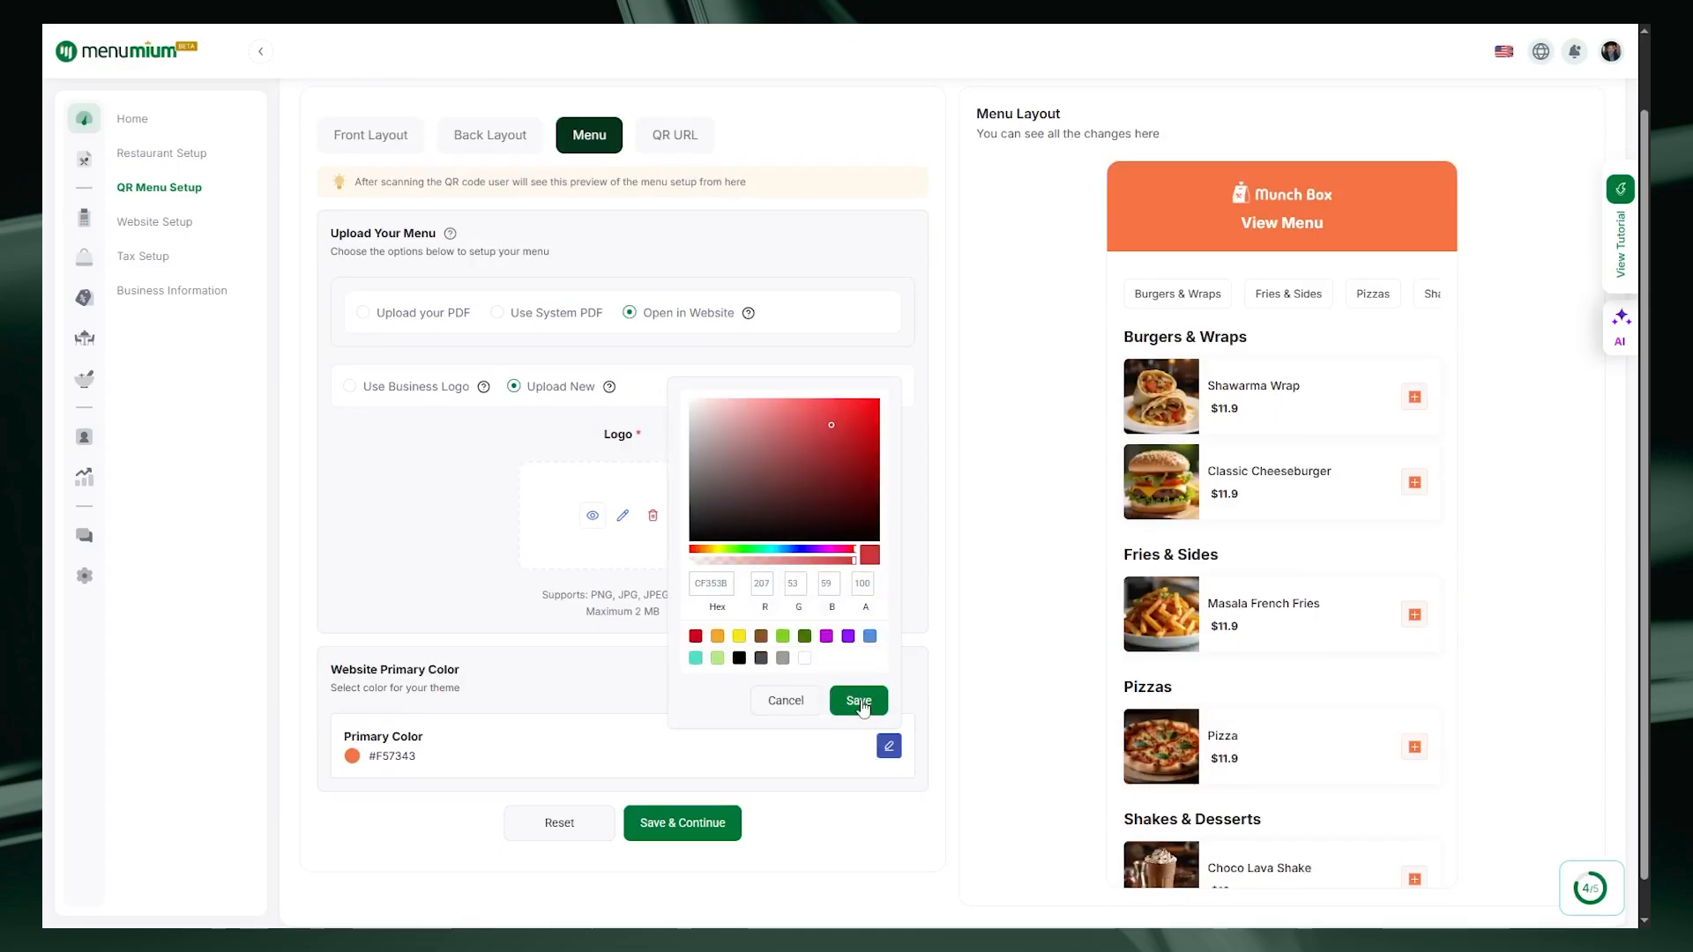
click(863, 709)
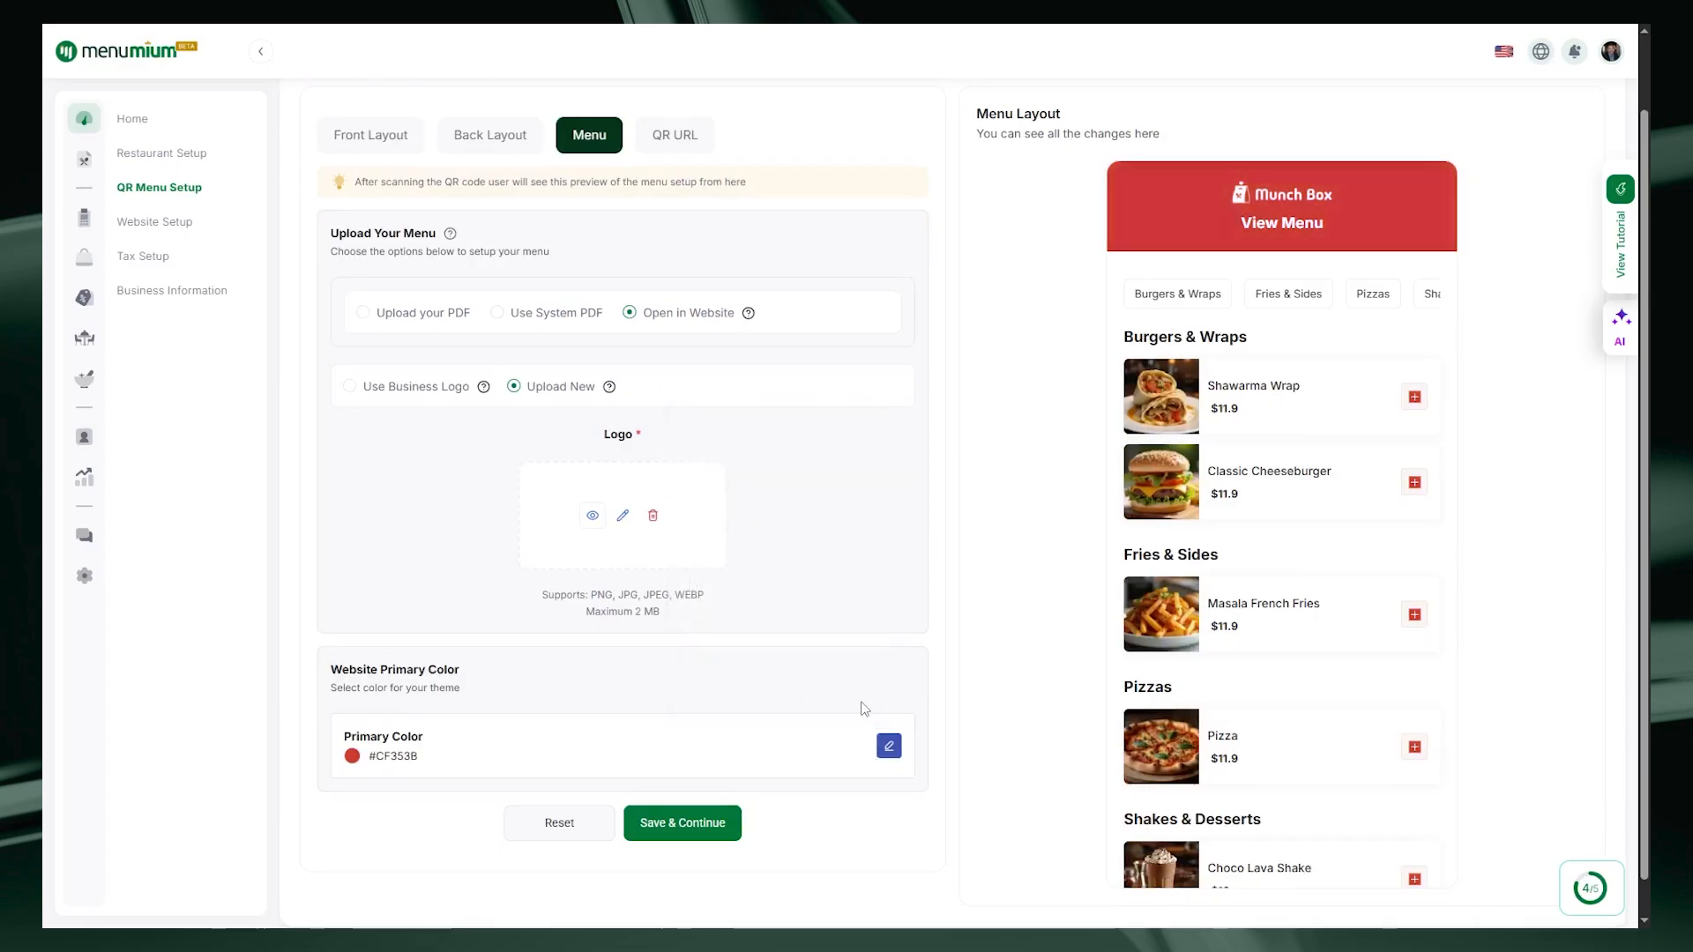
scroll(775, 650, down, 1)
scroll(1317, 641, down, 3)
scroll(1318, 641, up, 4)
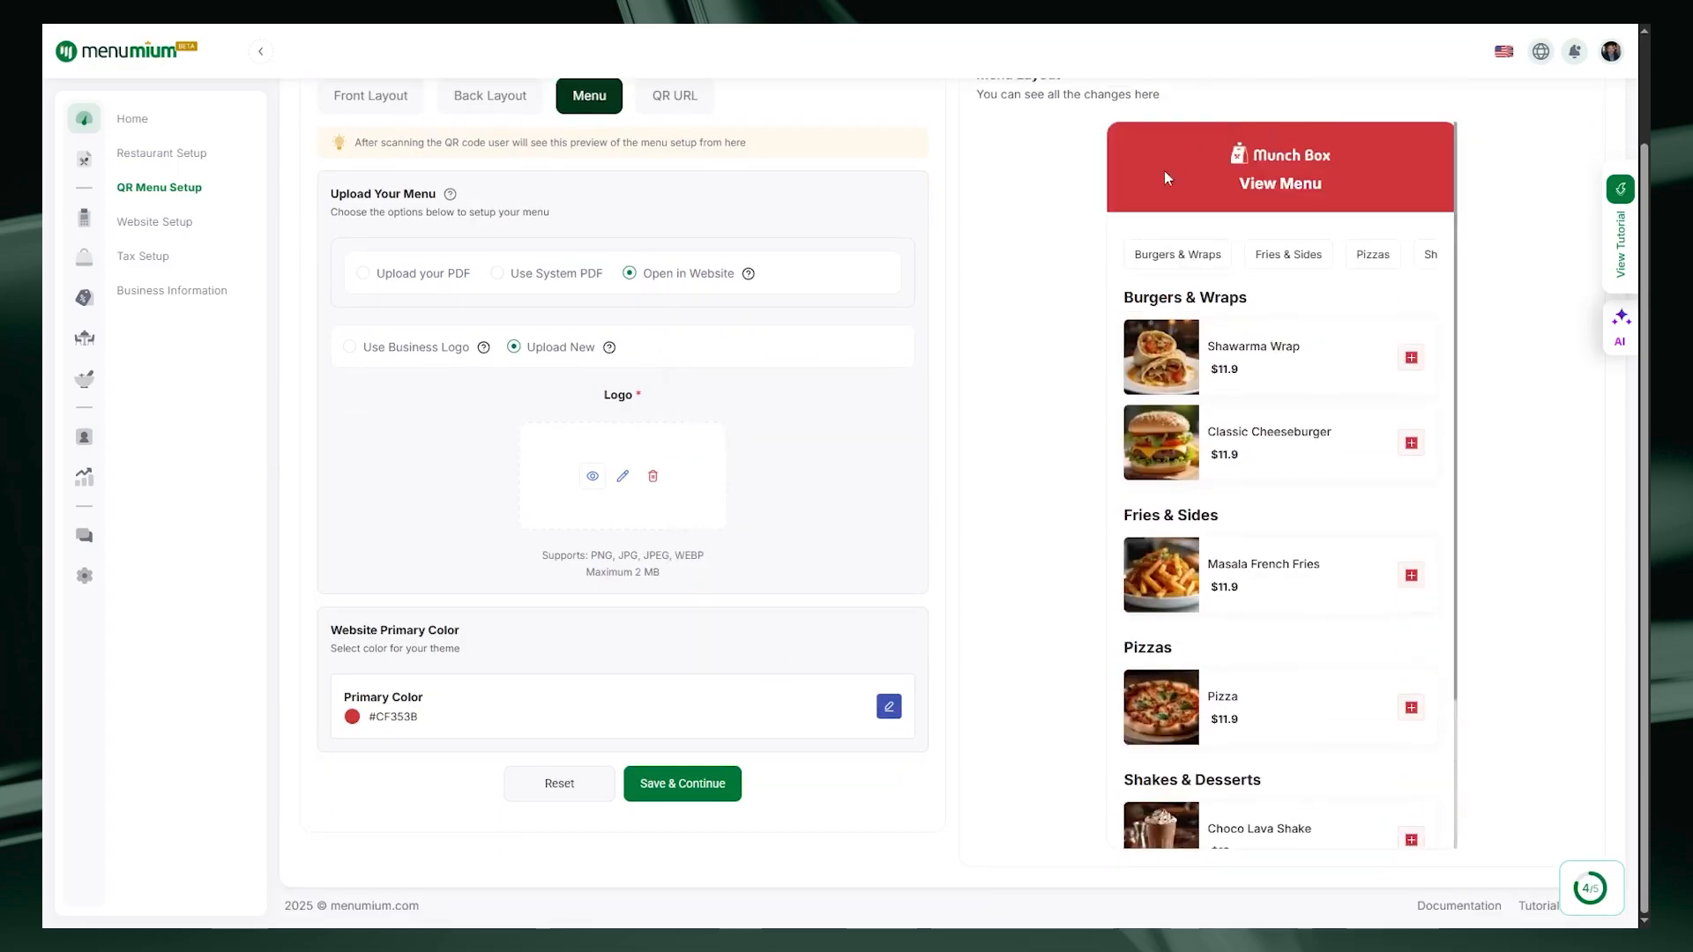
click(692, 783)
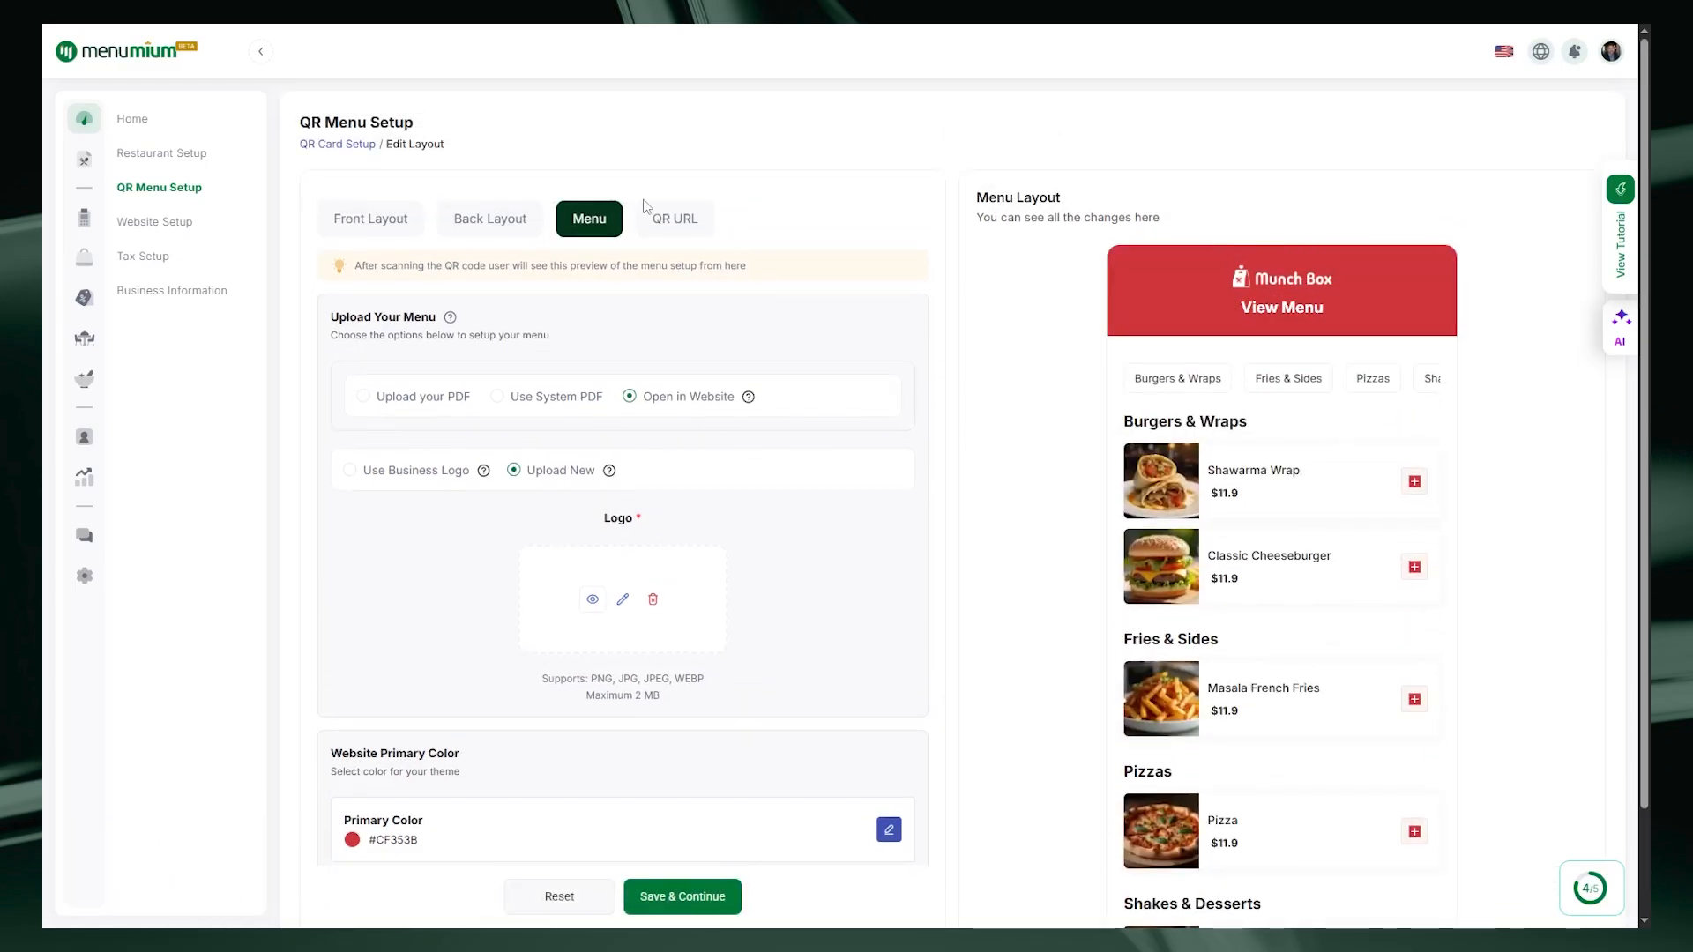
Step: Replace 766 with california in the QR URL subdomain and save it as munch-box-california
click(674, 220)
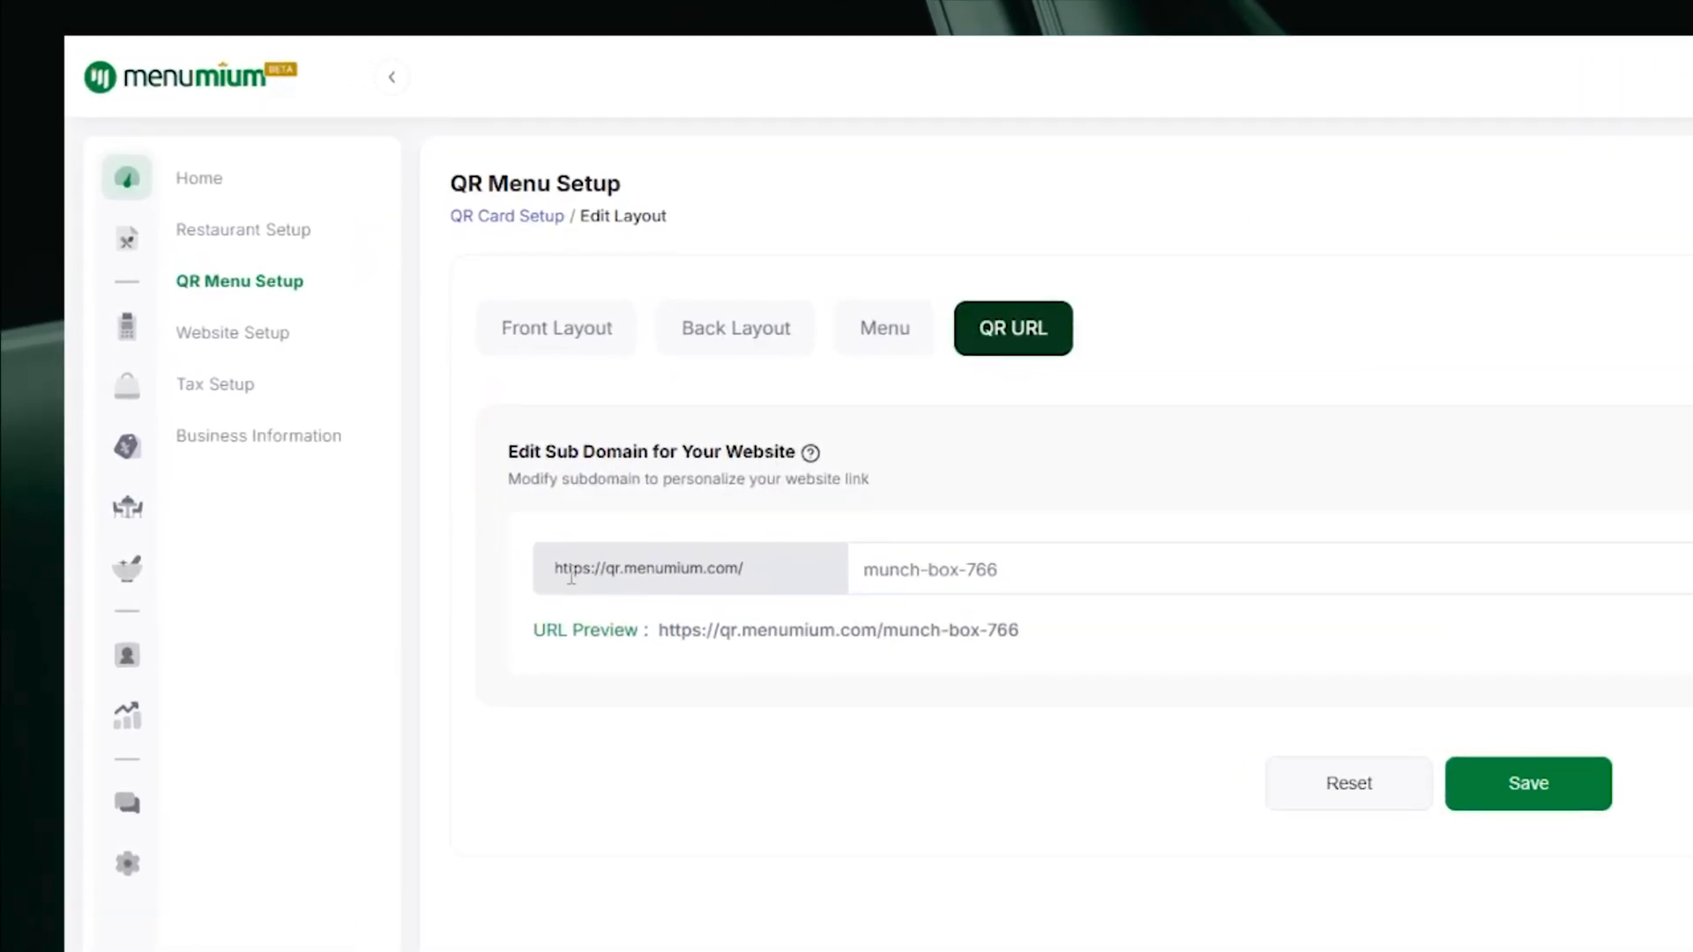
drag(508, 453, 793, 476)
click(1258, 461)
drag(556, 575, 751, 580)
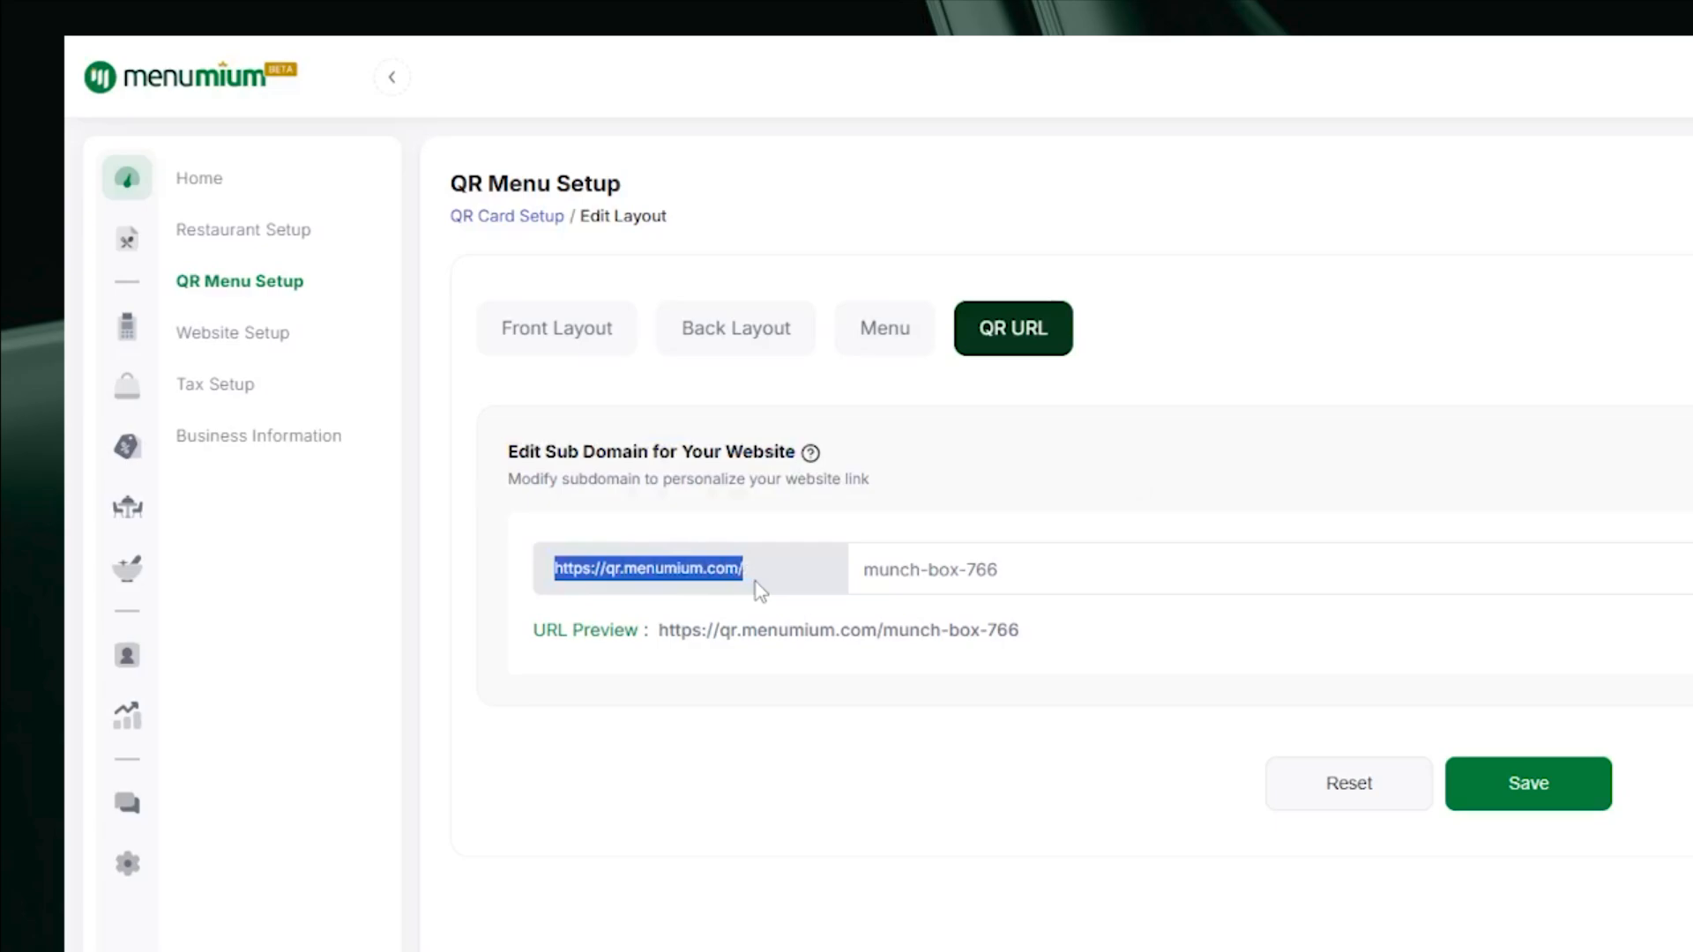
click(755, 582)
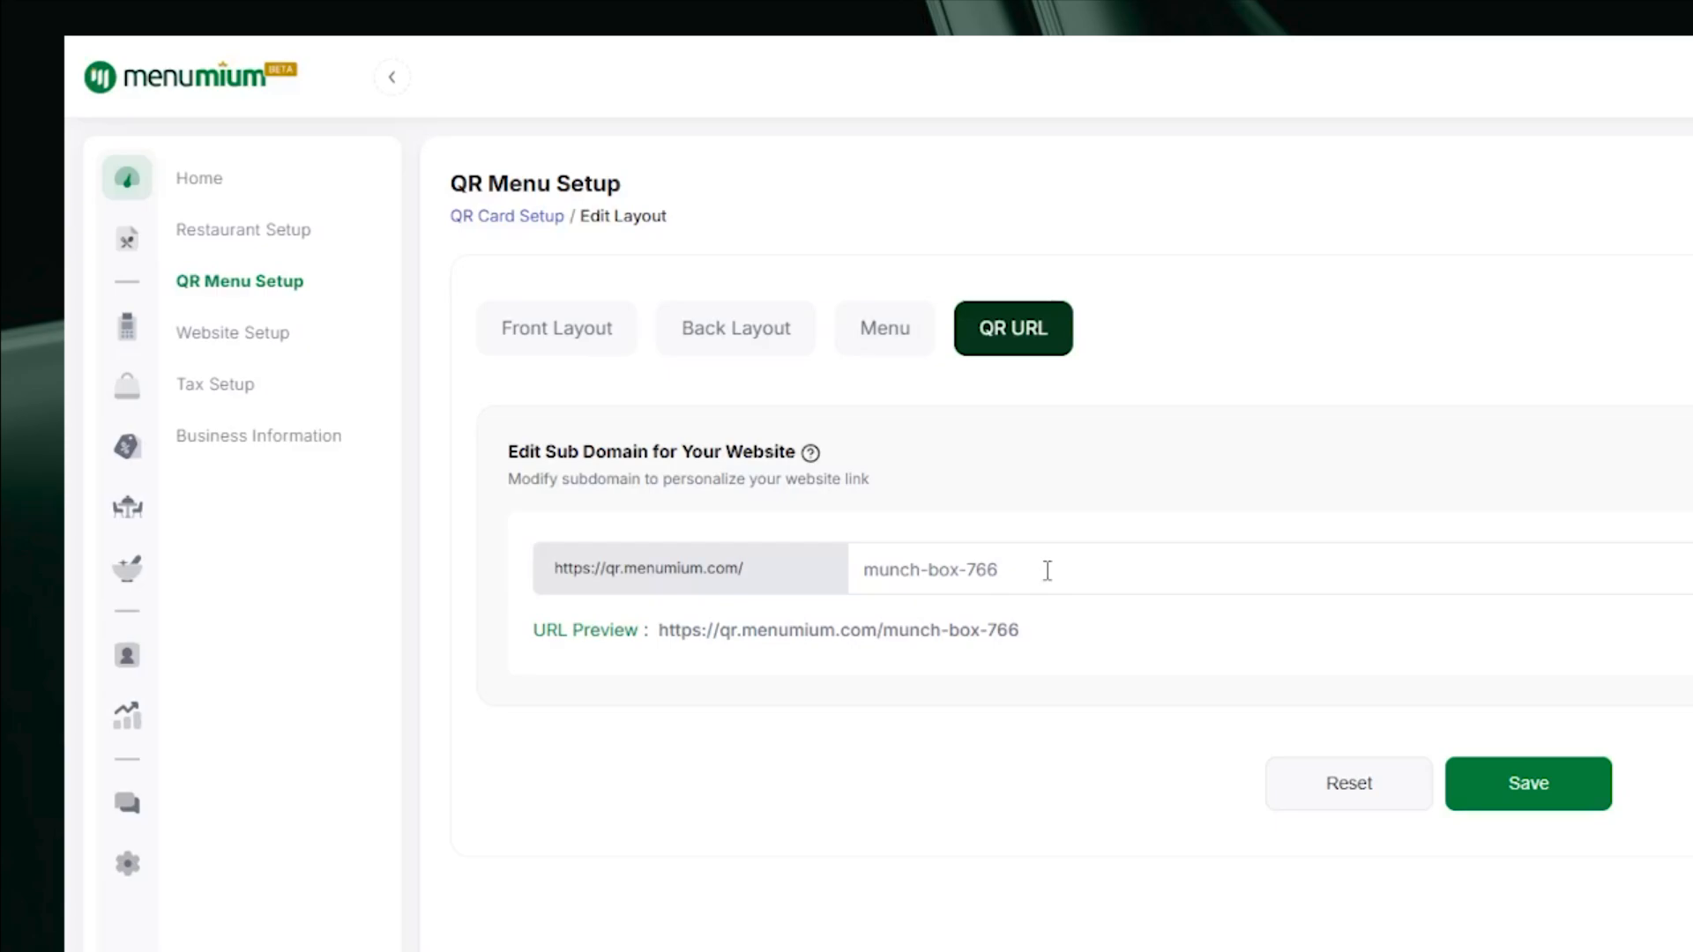
drag(1012, 567, 966, 565)
key(BackSpace)
text(california)
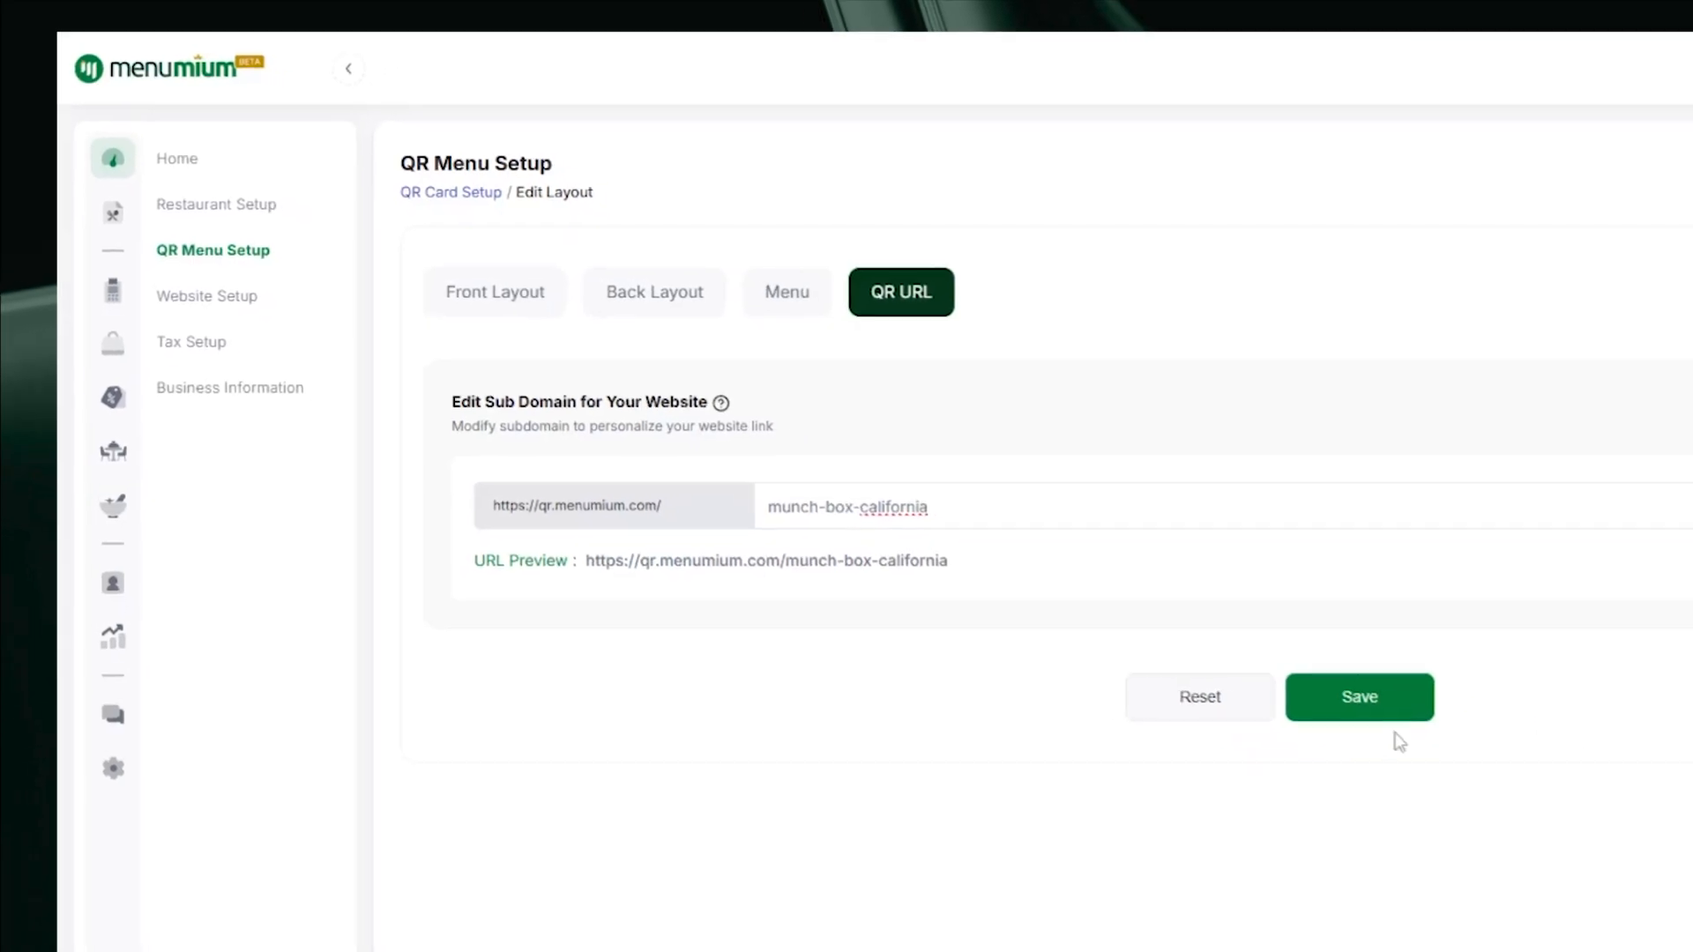
click(1528, 782)
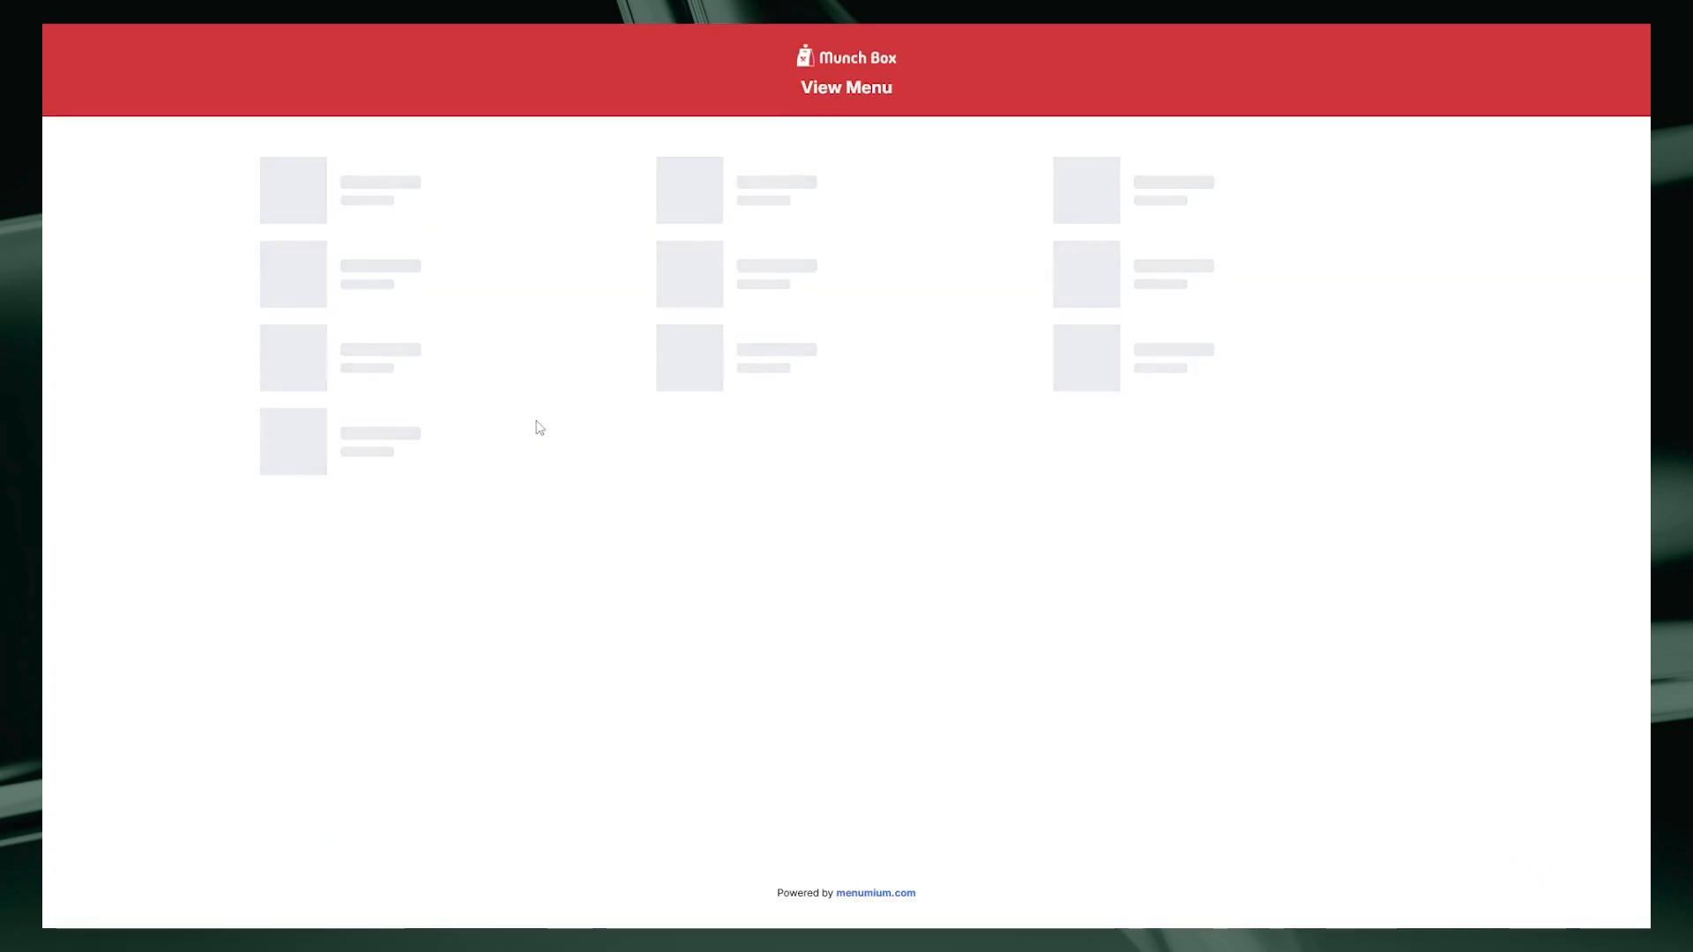
Step: Browse the live Munch Box menu's Fries & Sides, Pizzas and Burgers & Wraps categories
scroll(1090, 430, down, 1)
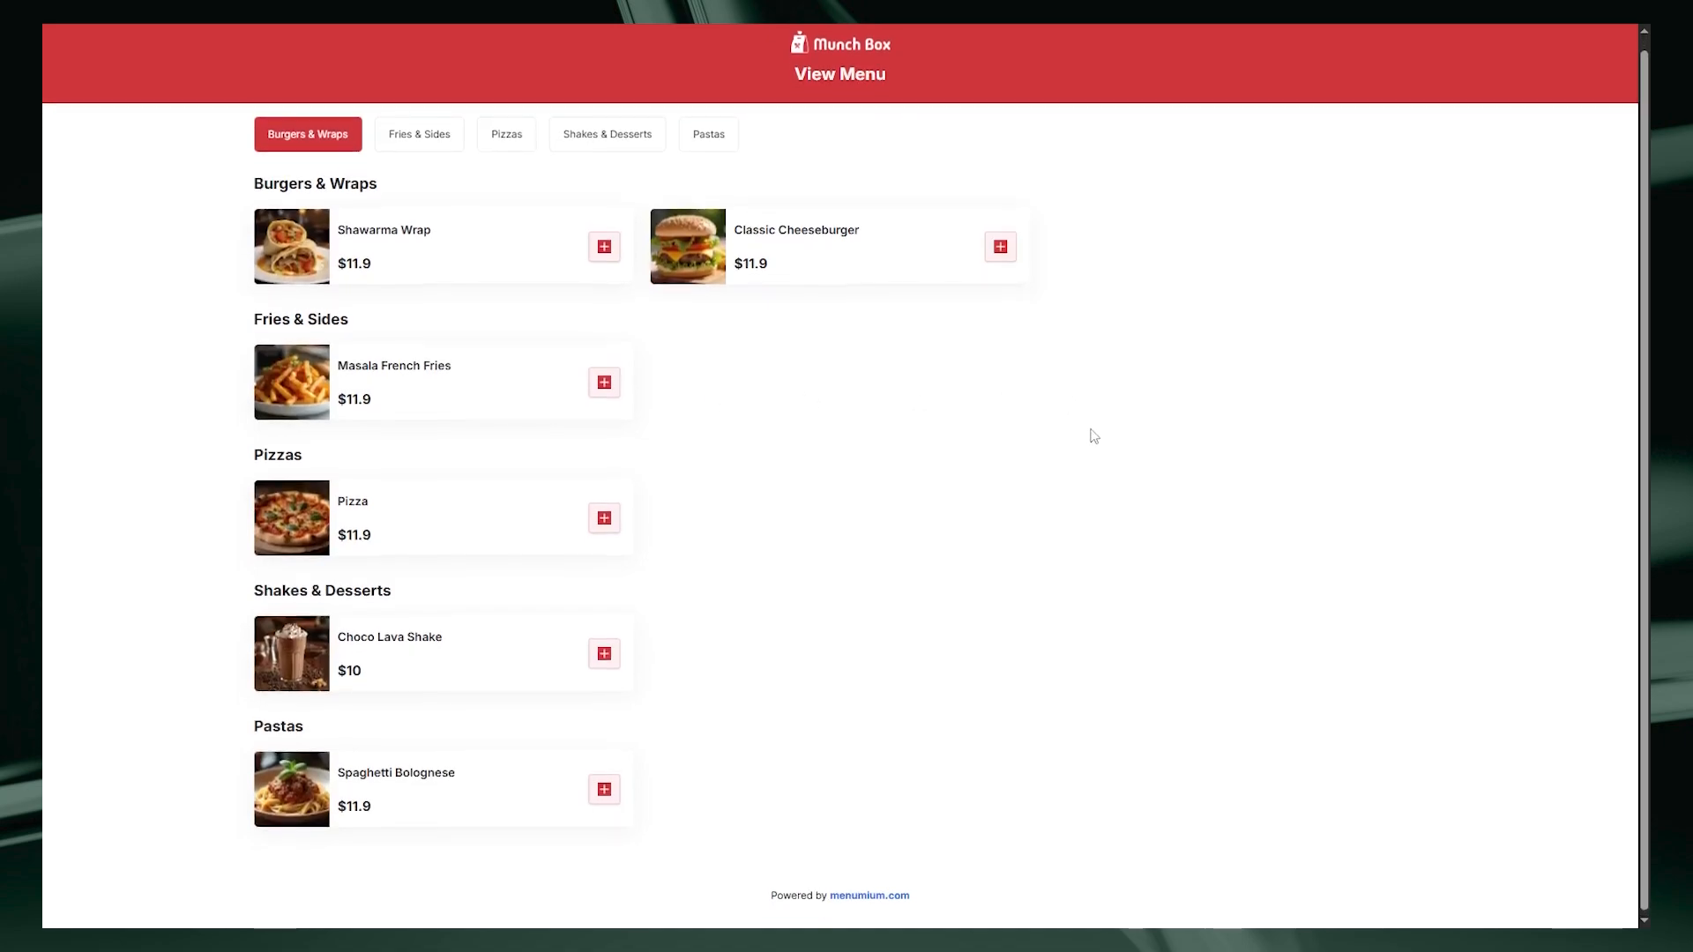
scroll(1091, 430, up, 1)
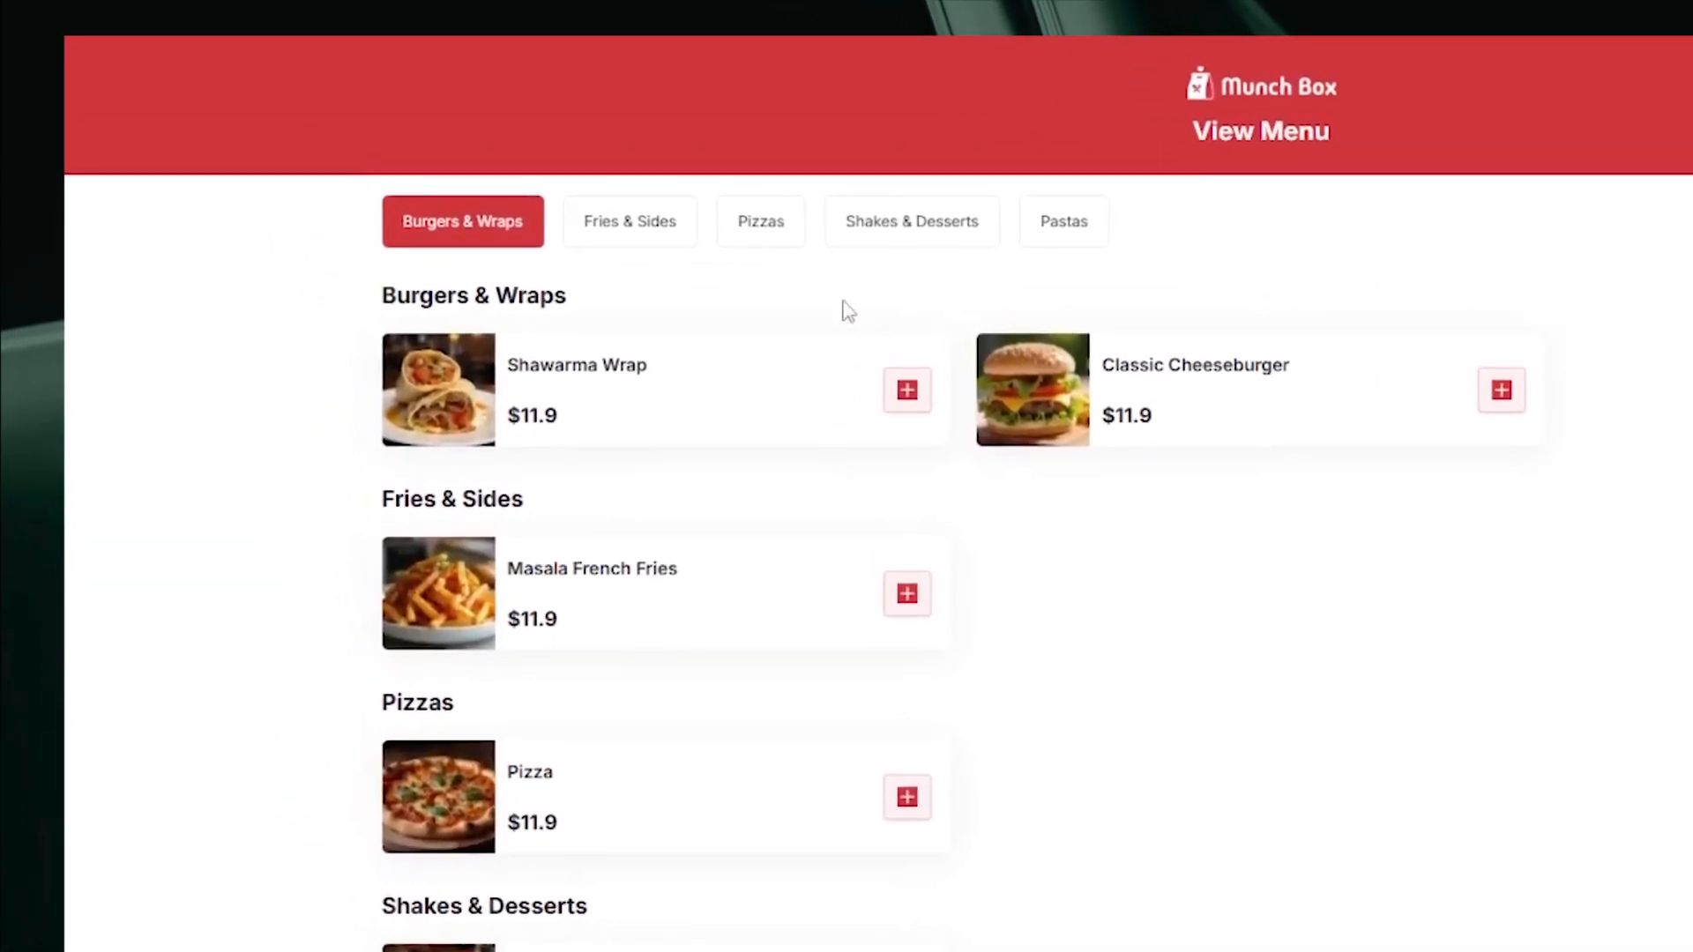
click(510, 166)
click(750, 229)
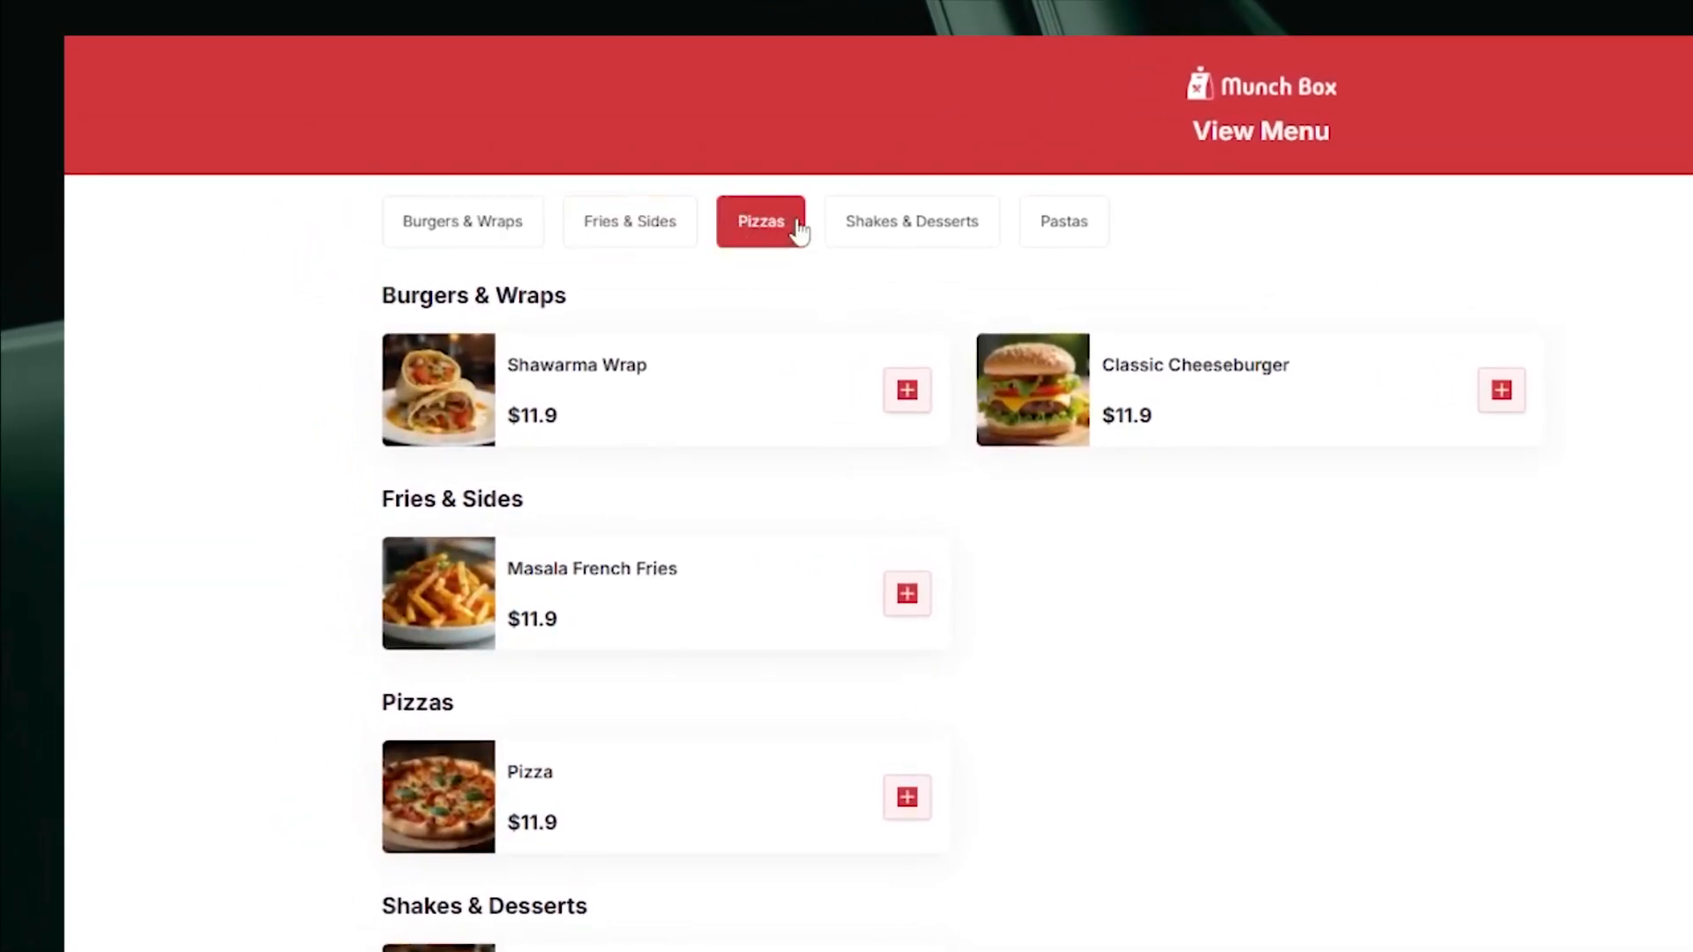
click(507, 235)
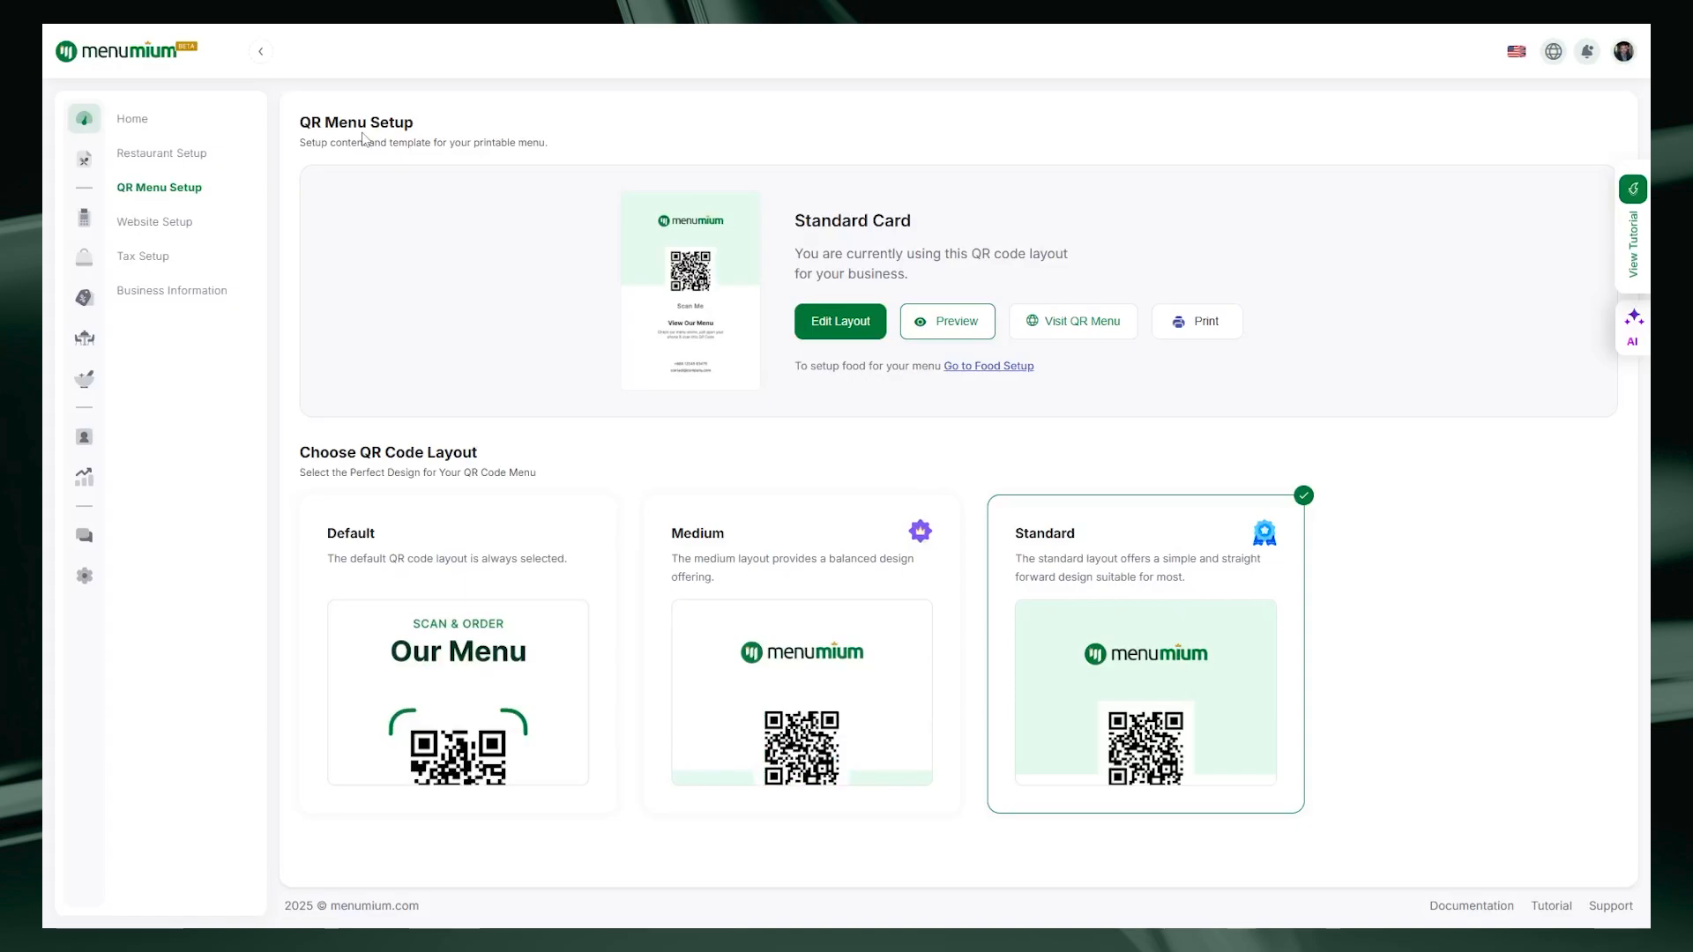
click(834, 328)
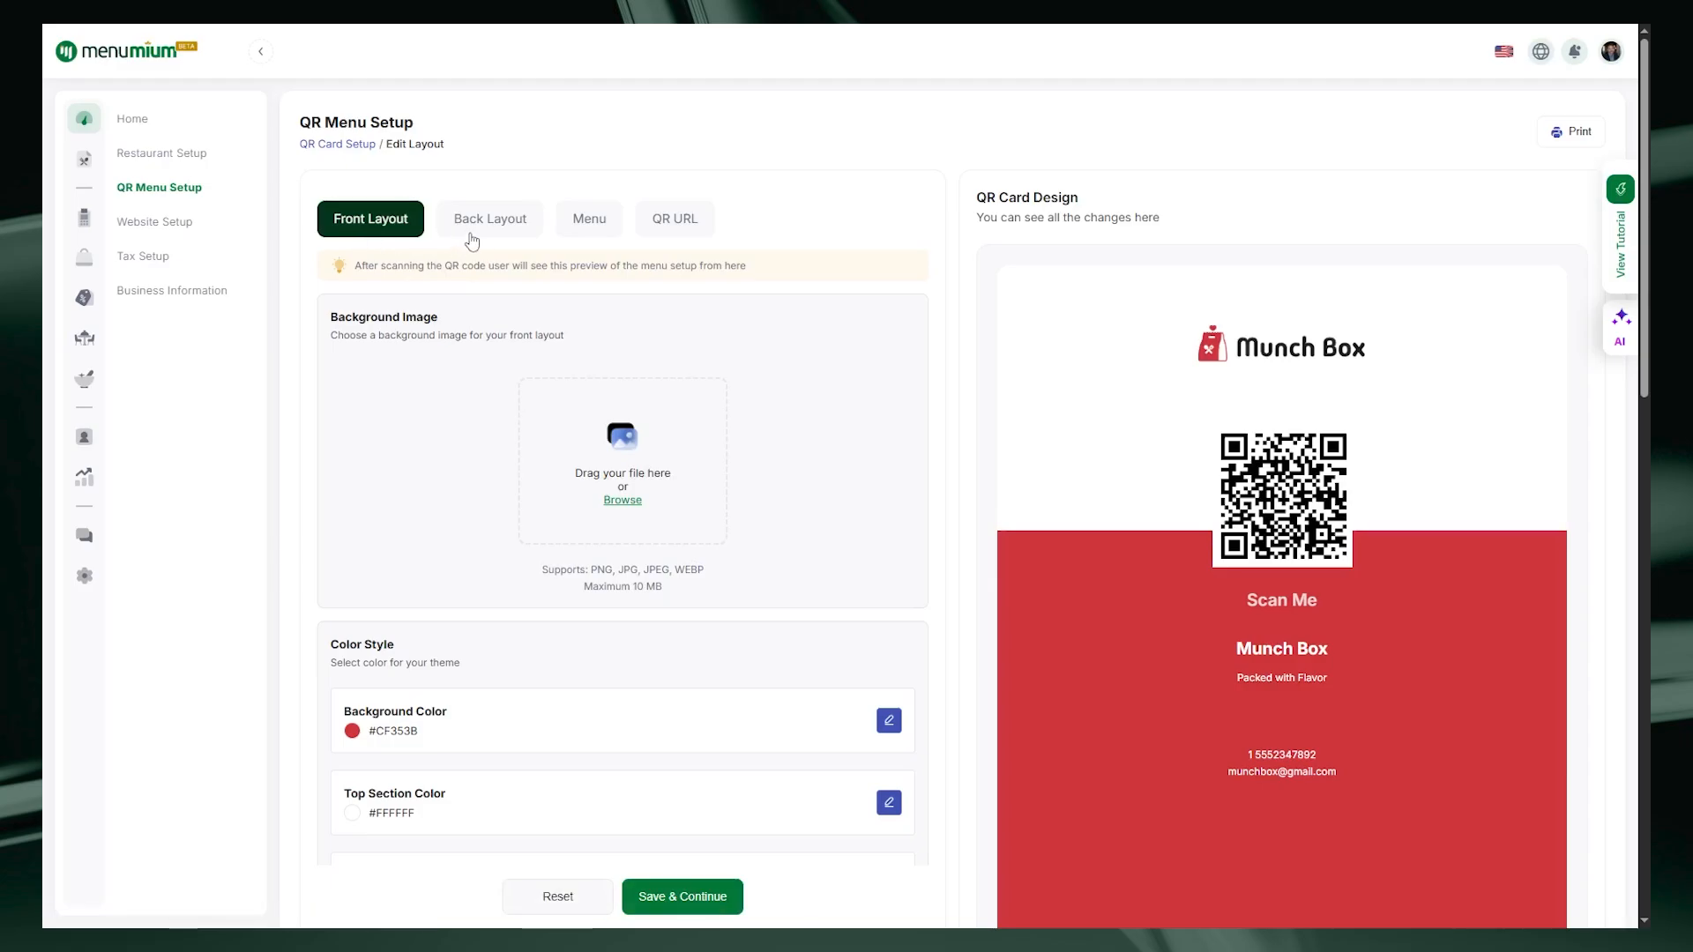
click(340, 146)
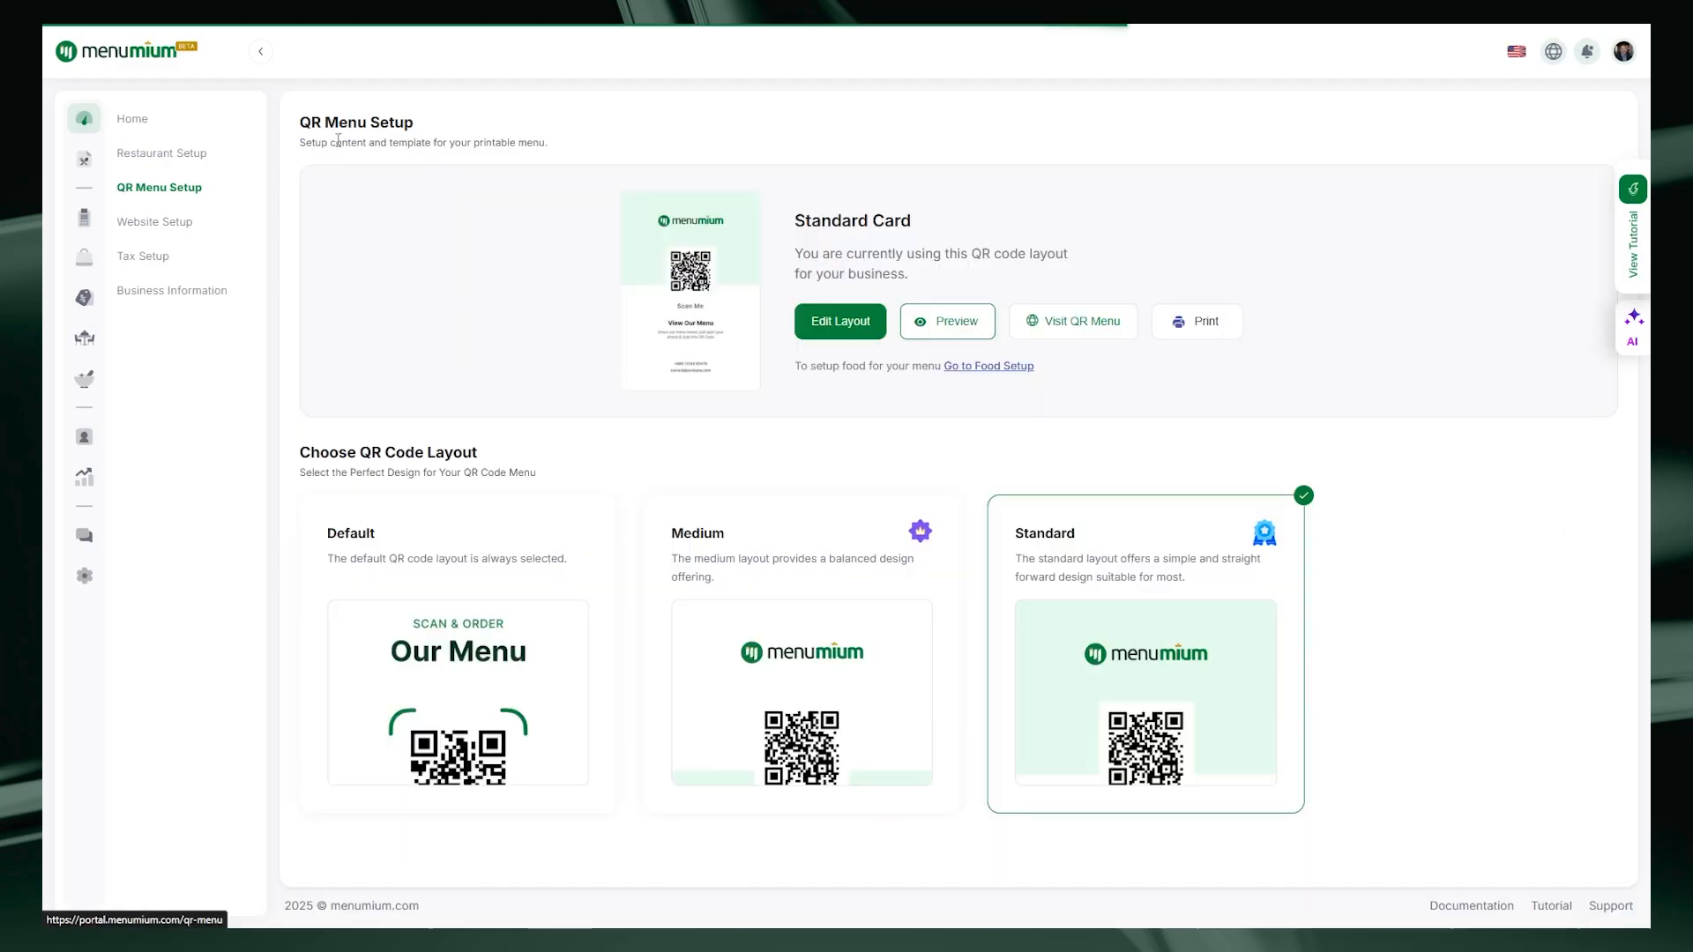
click(944, 339)
scroll(1279, 375, down, 6)
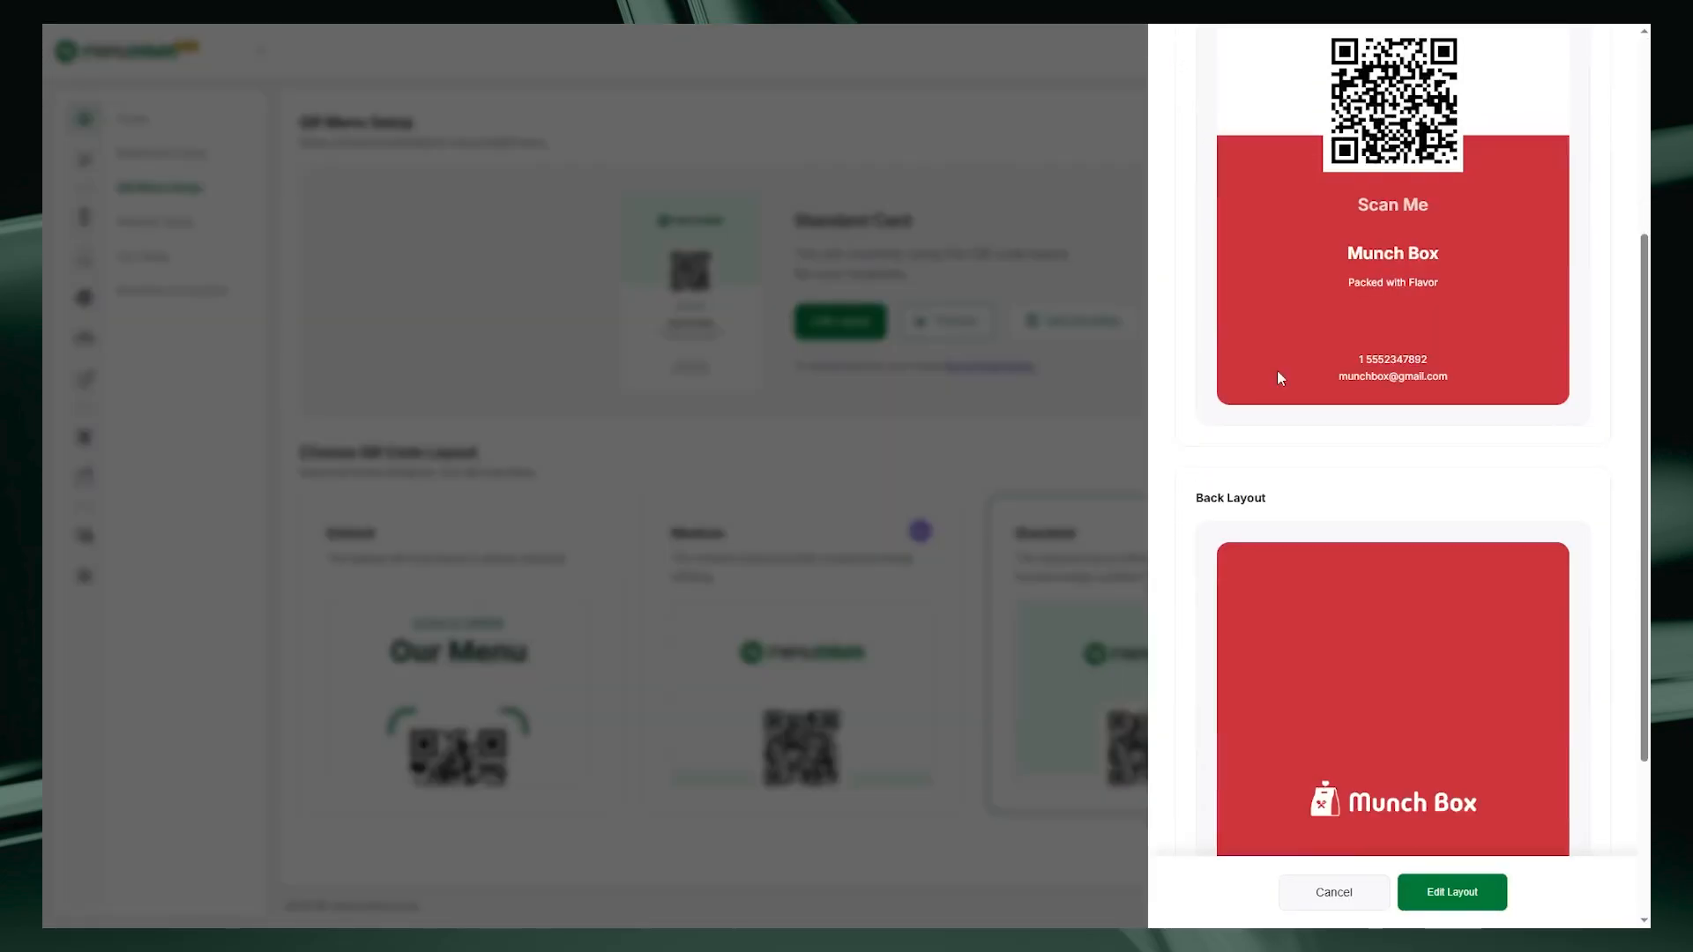
scroll(1439, 618, up, 4)
scroll(1442, 619, up, 3)
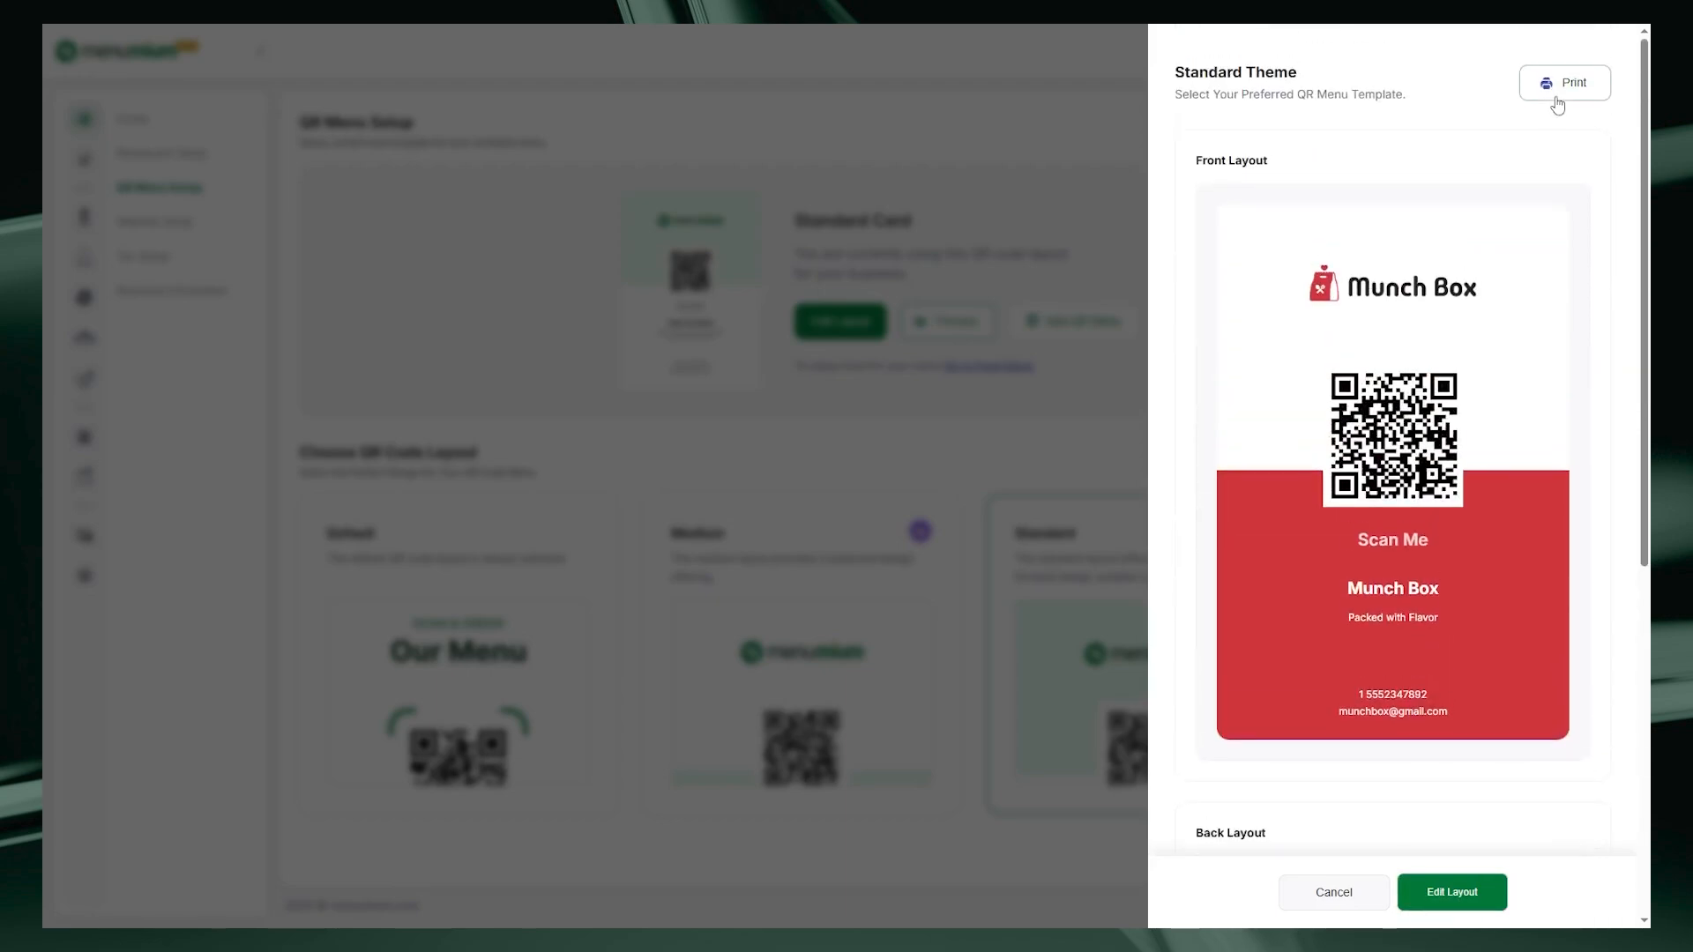
click(1559, 88)
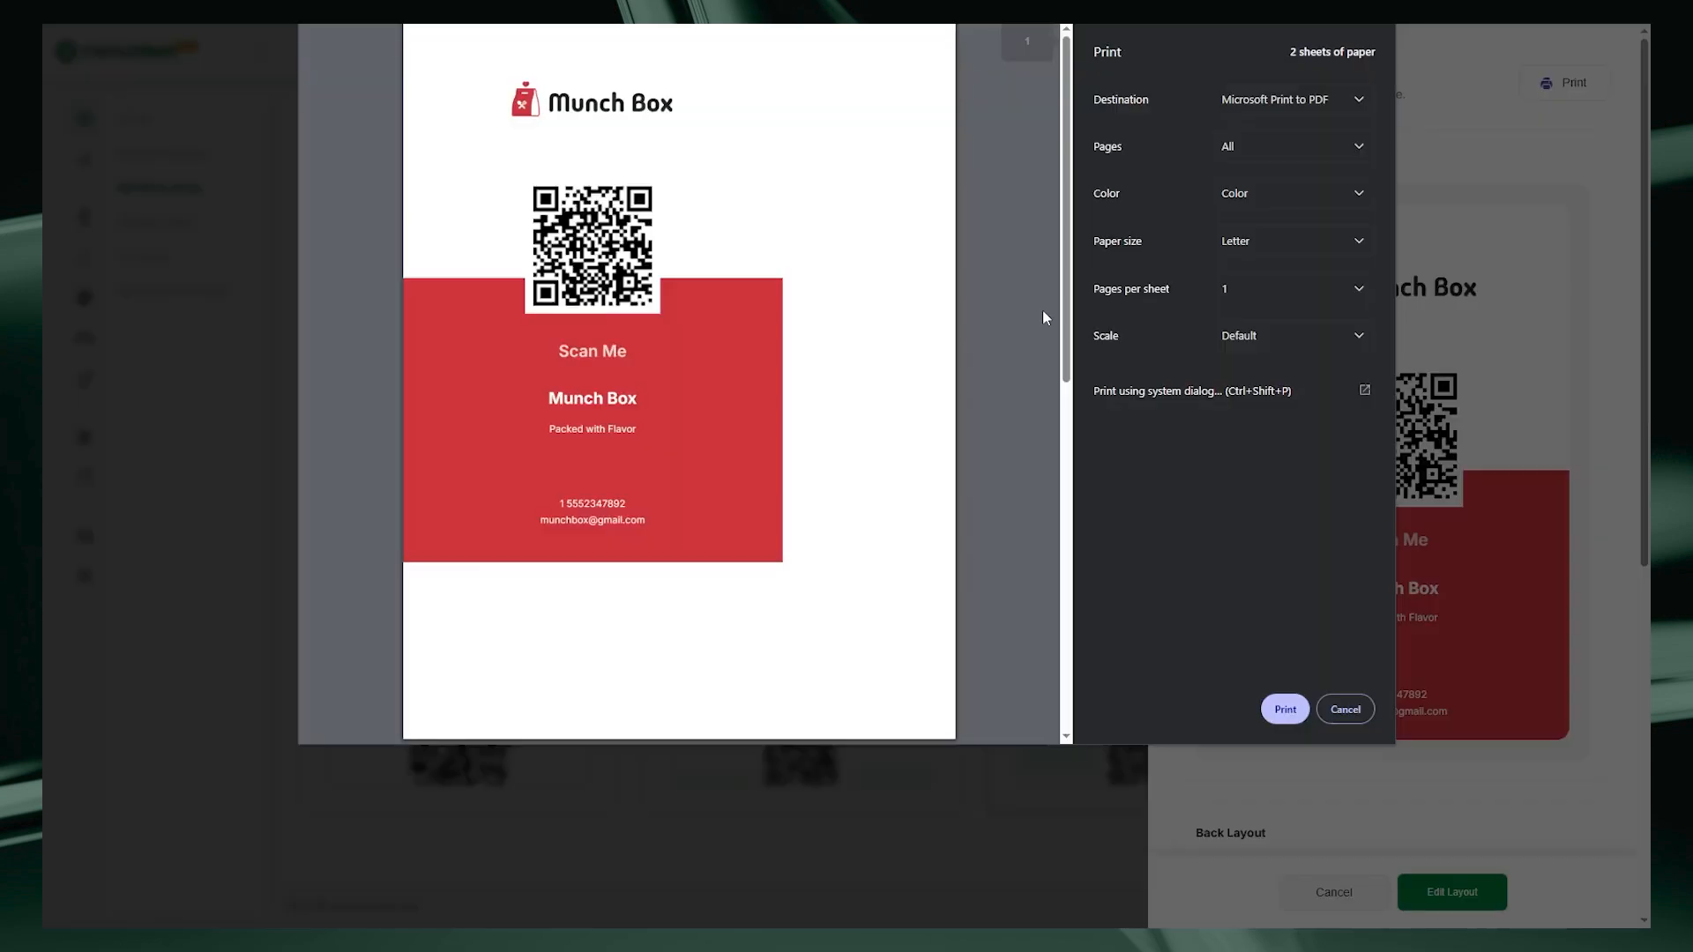
click(1345, 709)
click(1014, 610)
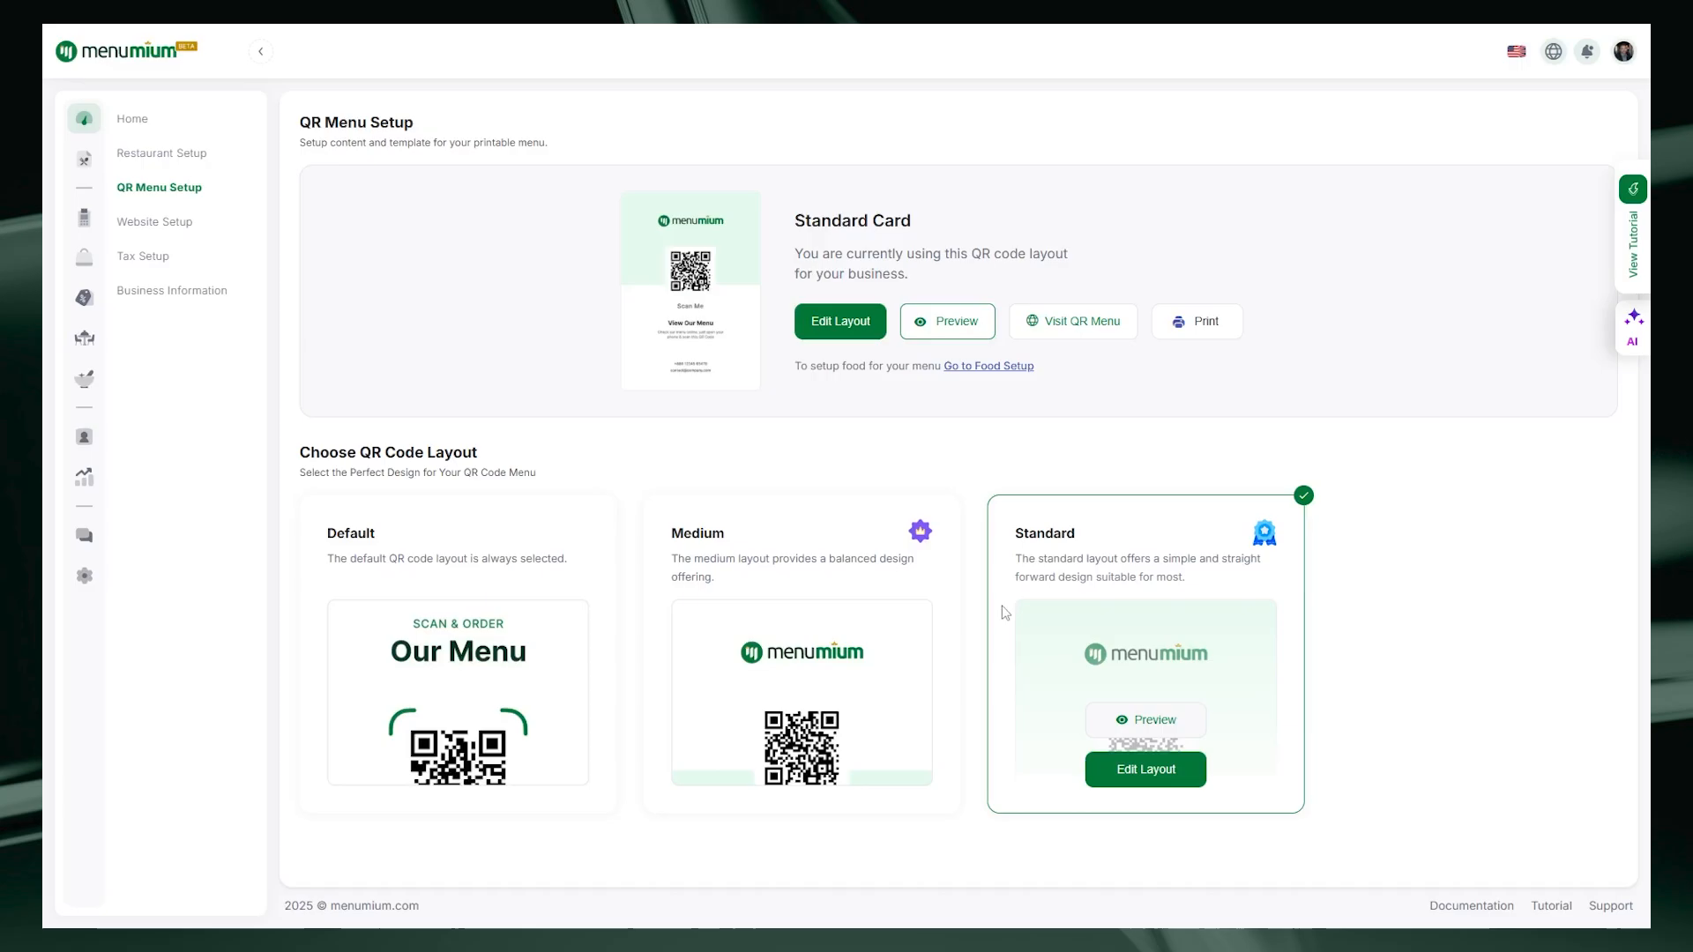
click(1080, 333)
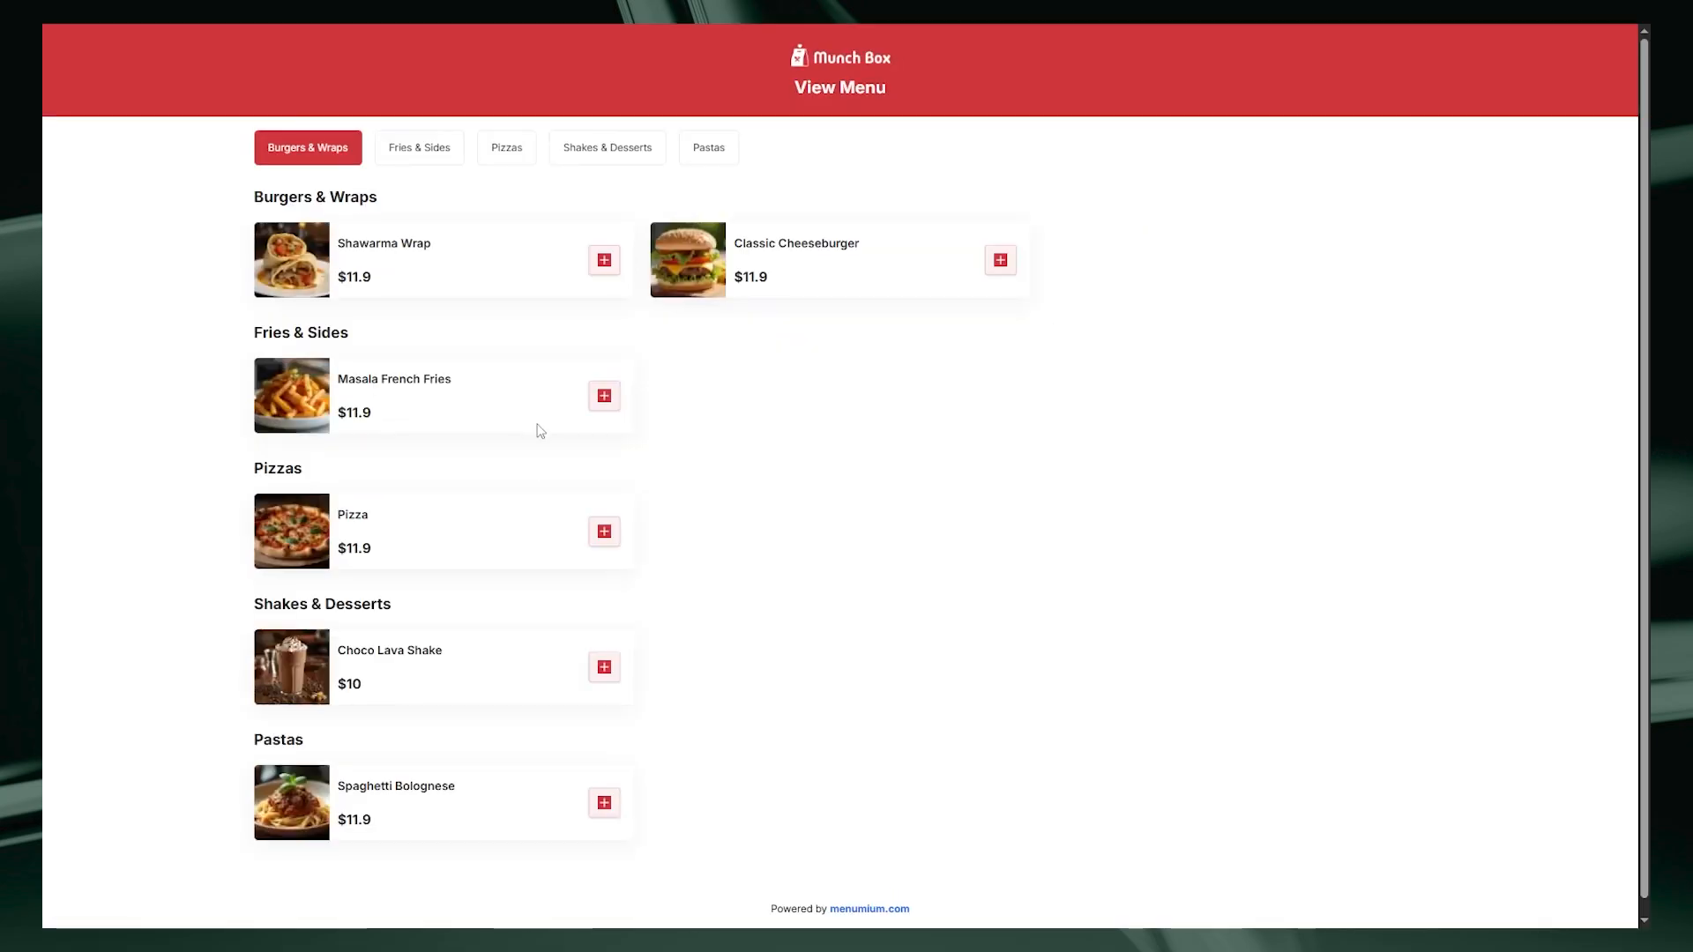
click(1209, 338)
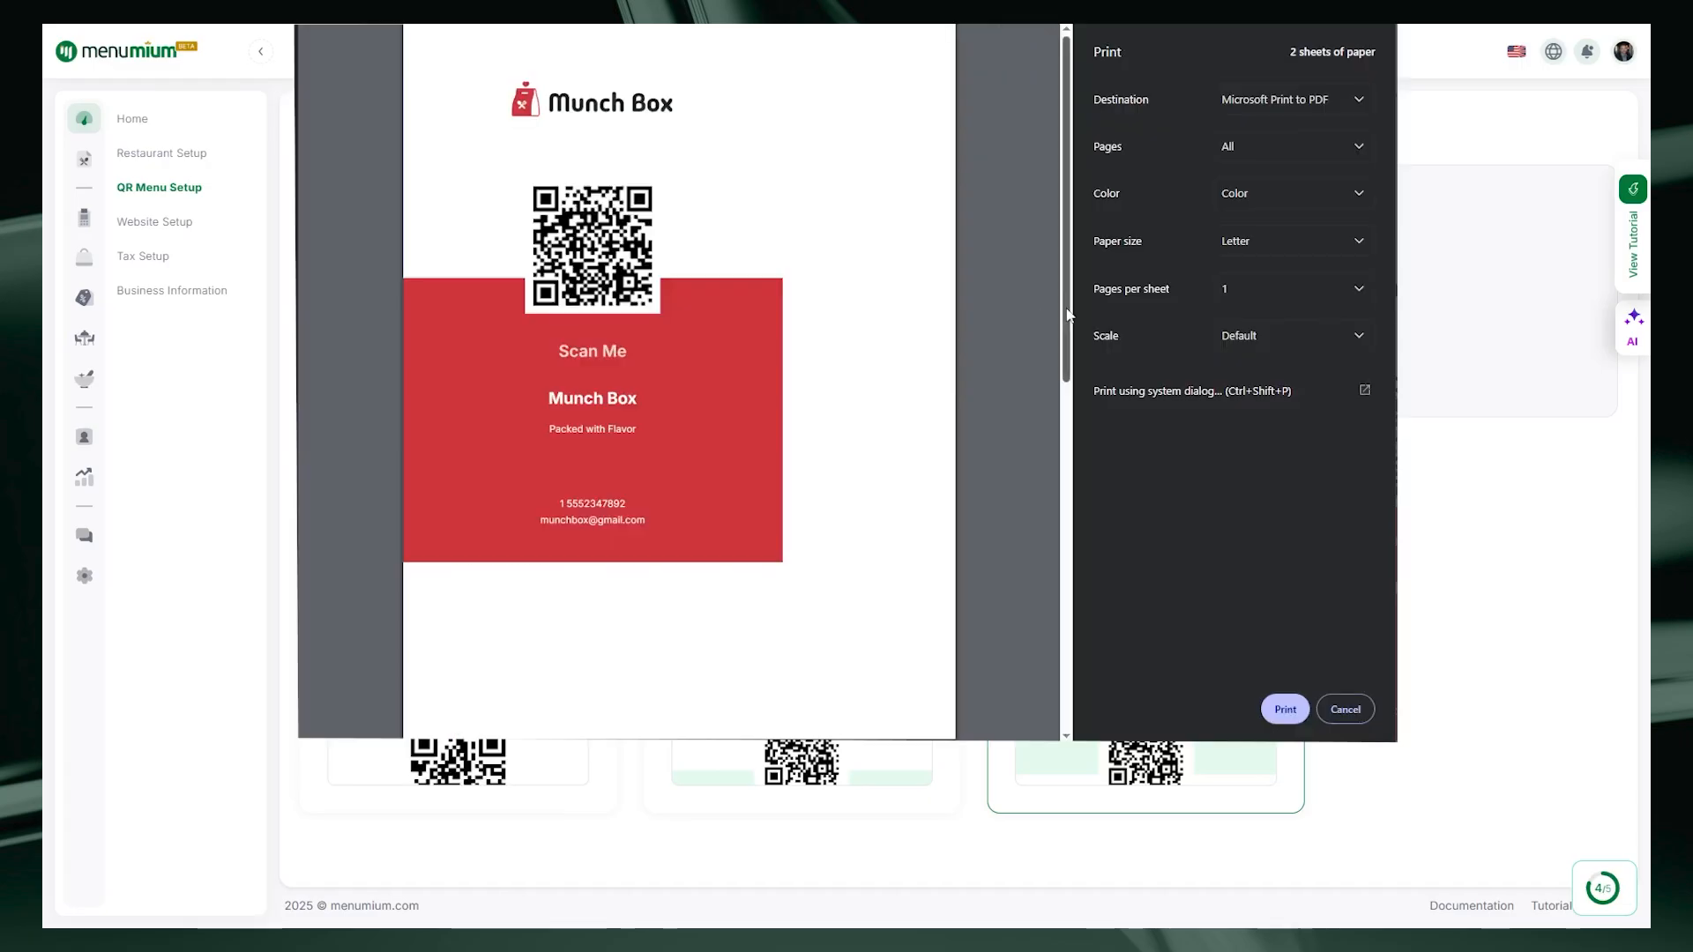
drag(1066, 308, 1071, 371)
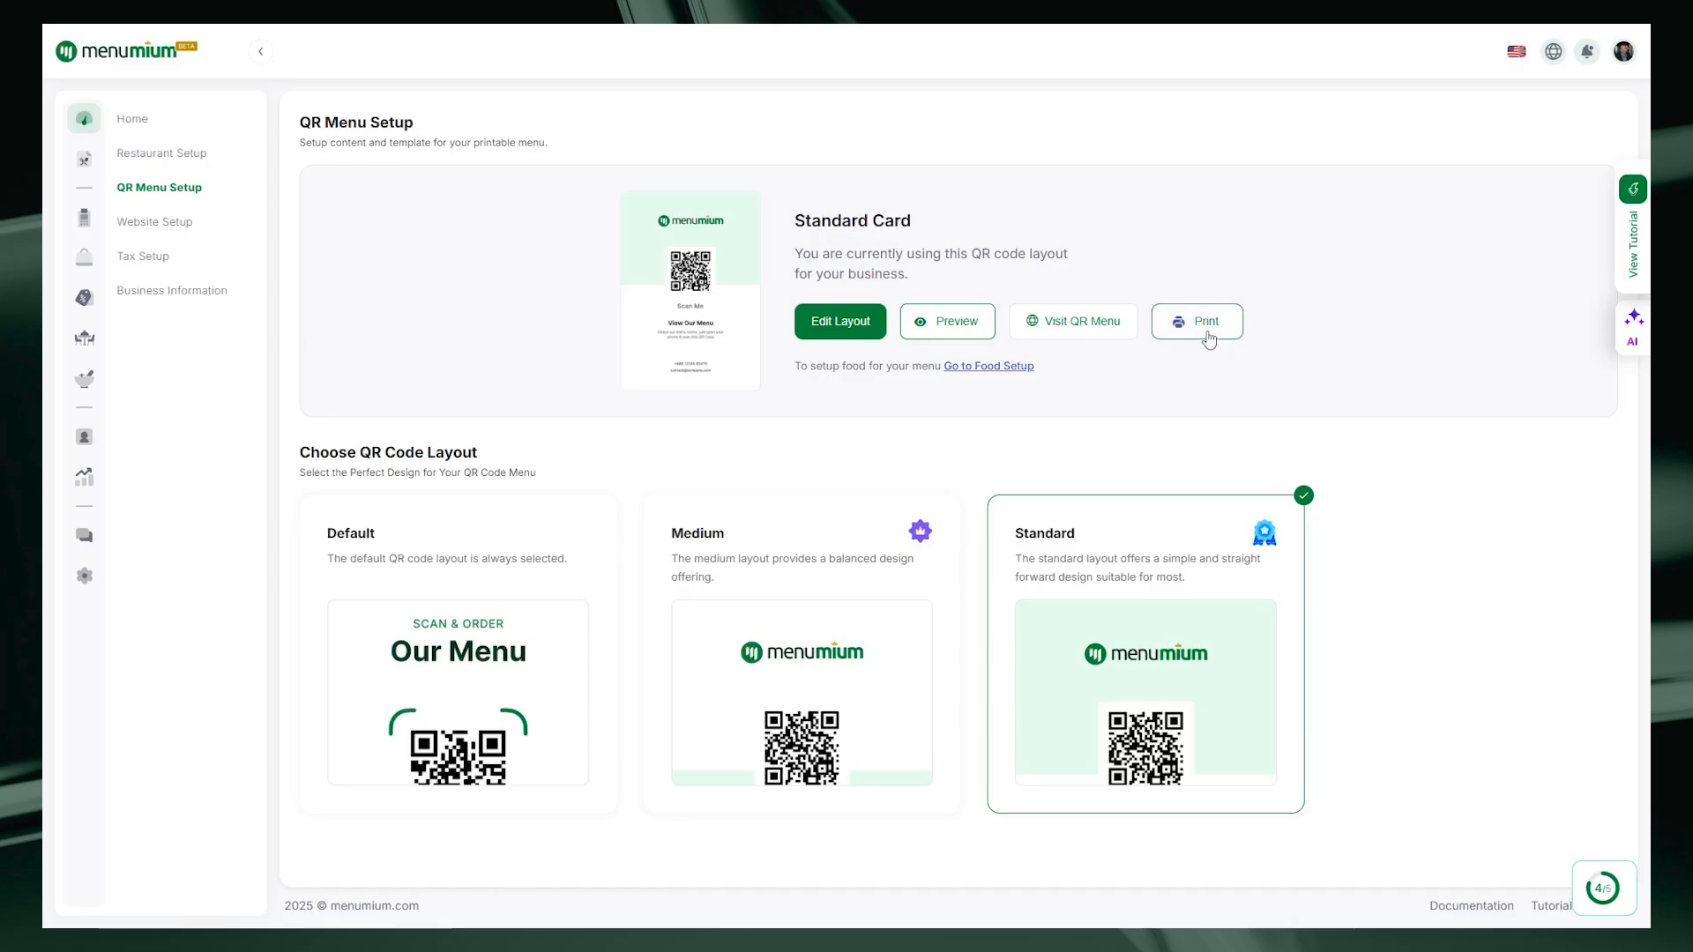